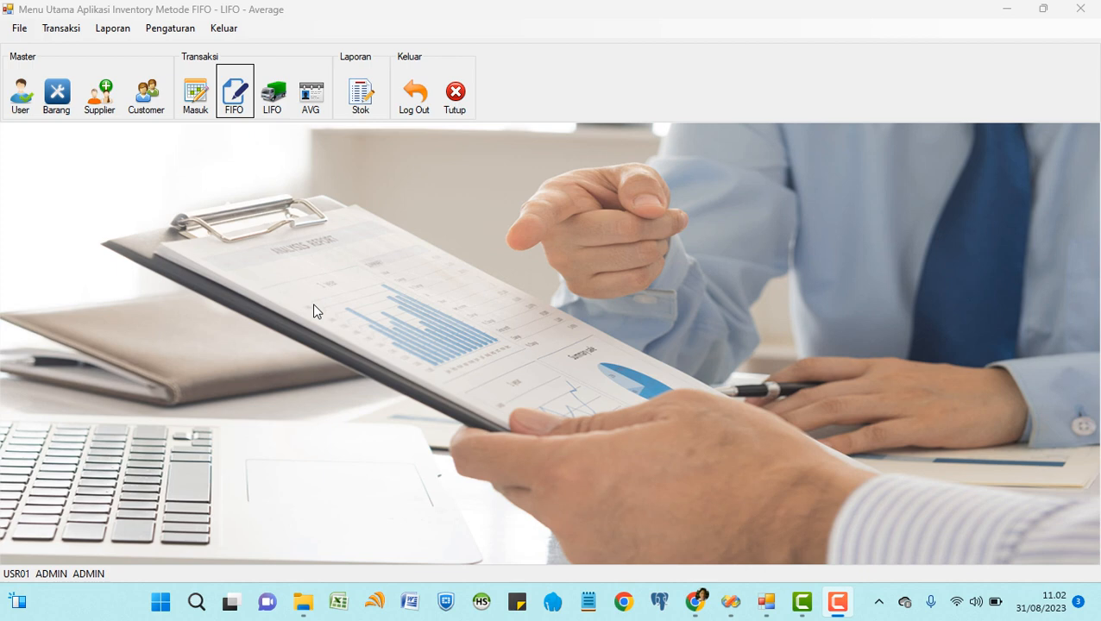
Add user USR04 with the user's full name, a password and ADMIN status, and save it.
{"action": "left_click", "coordinate": [21, 97]}
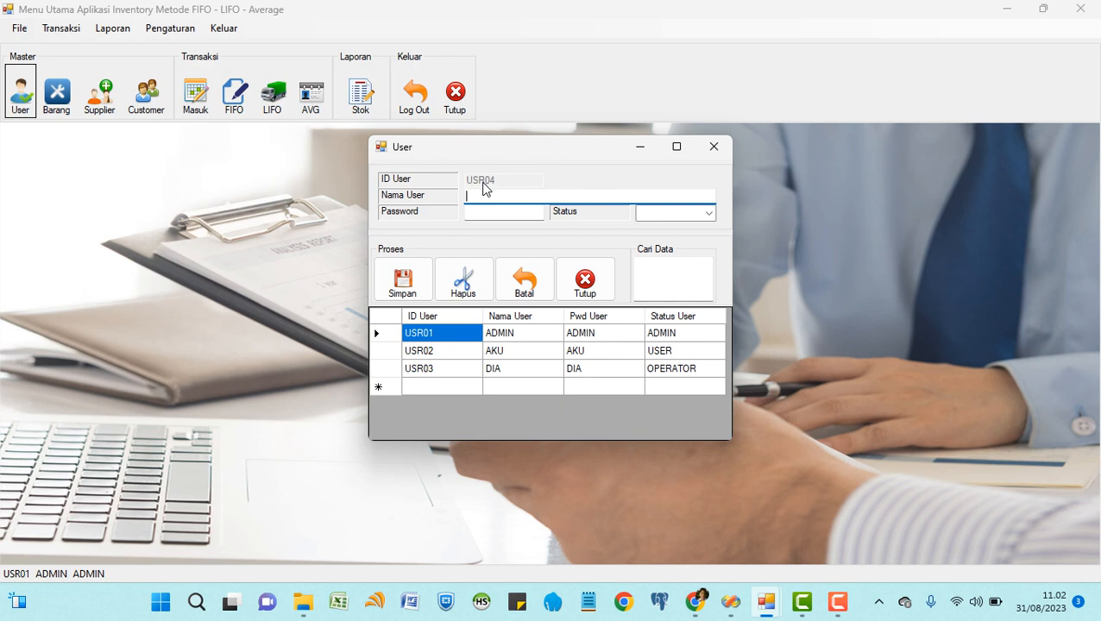
{"action": "key", "text": "Tab"}
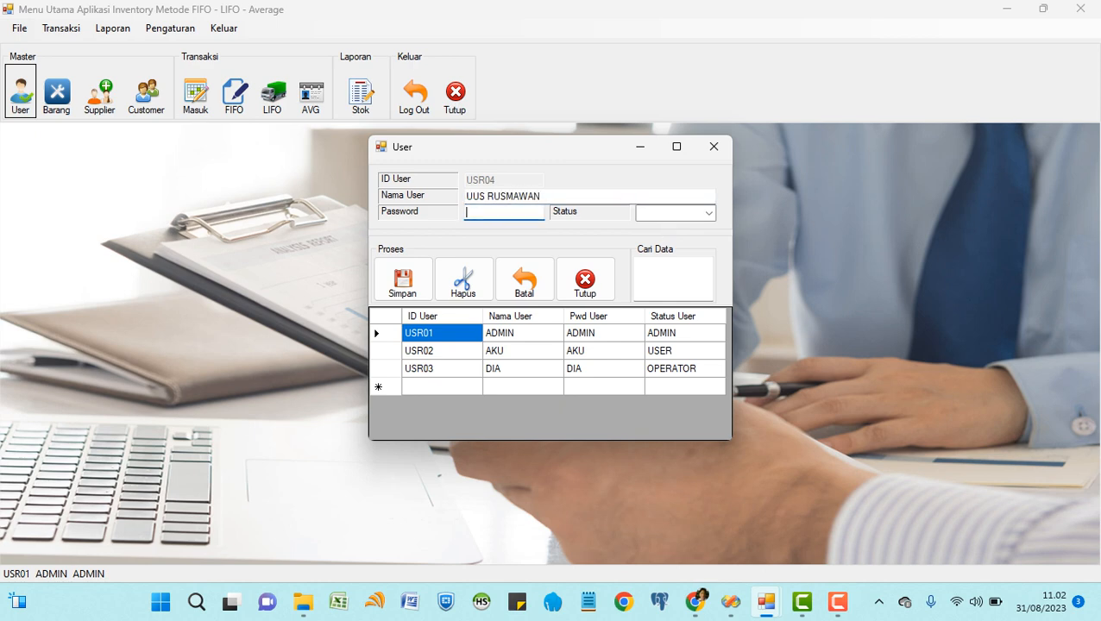
{"action": "key", "text": "Tab"}
{"action": "left_click", "coordinate": [709, 213]}
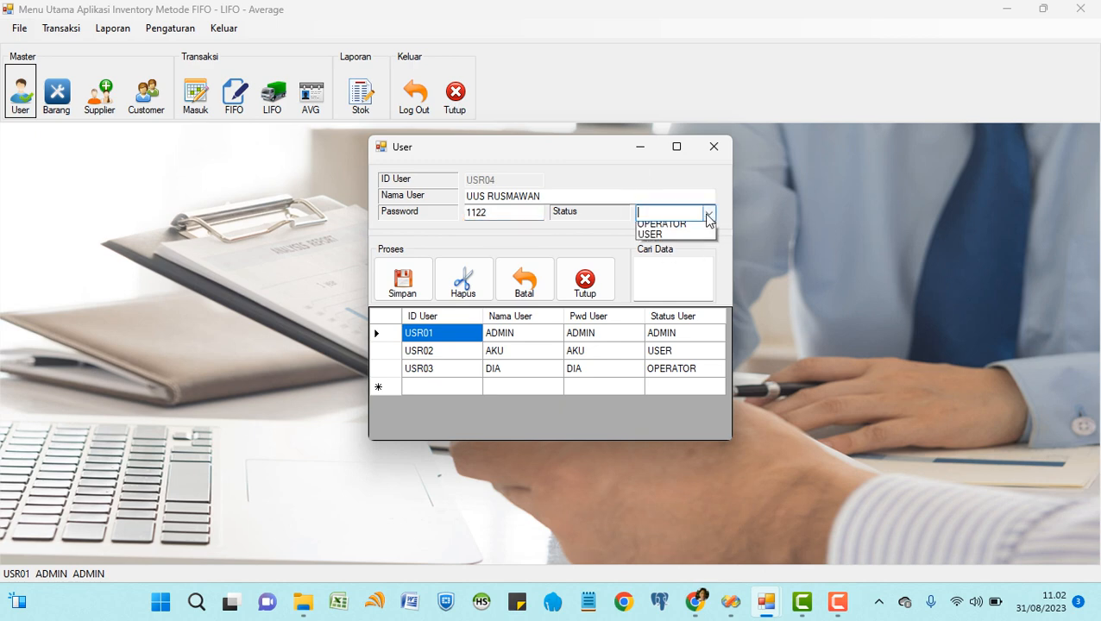
{"action": "left_click", "coordinate": [673, 230]}
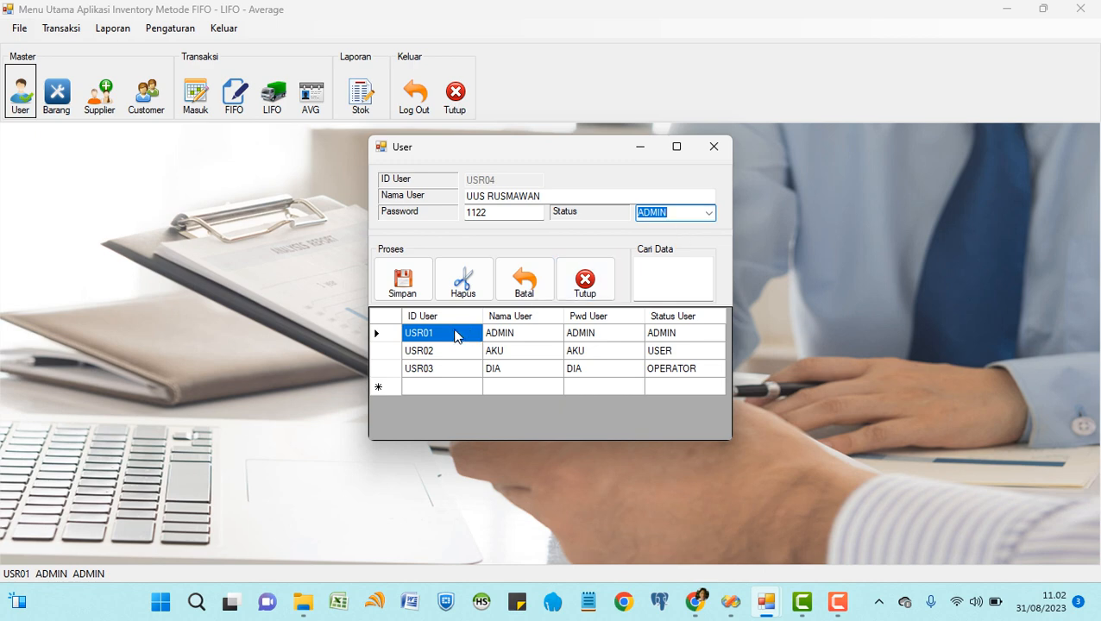
{"action": "left_click", "coordinate": [407, 291]}
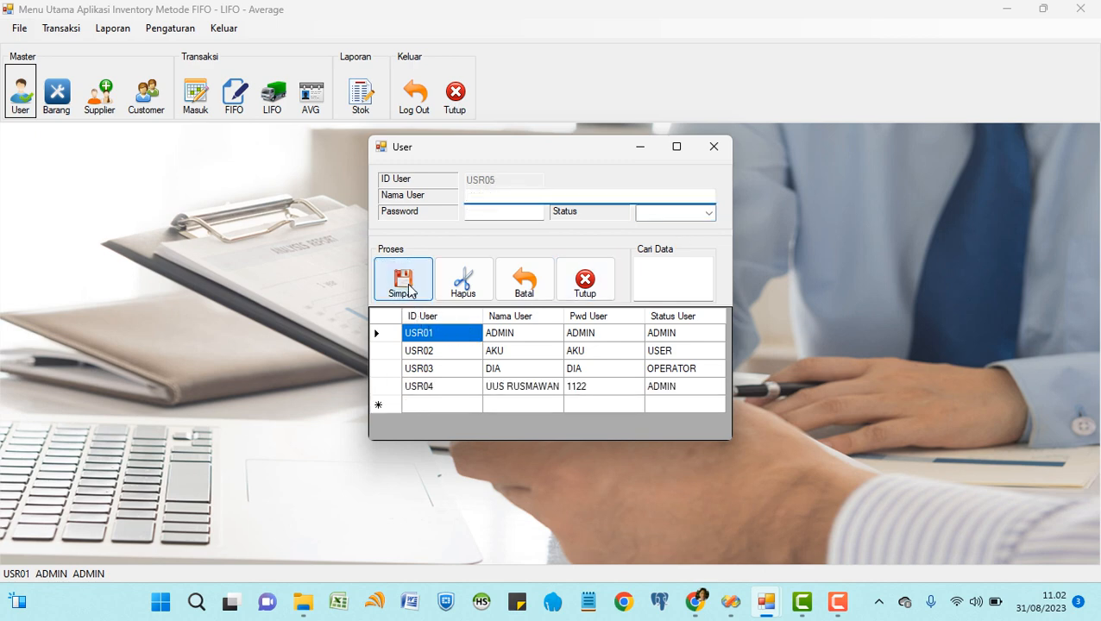
Append EDIT to user USR04's name and save the change.
{"action": "left_click", "coordinate": [460, 388]}
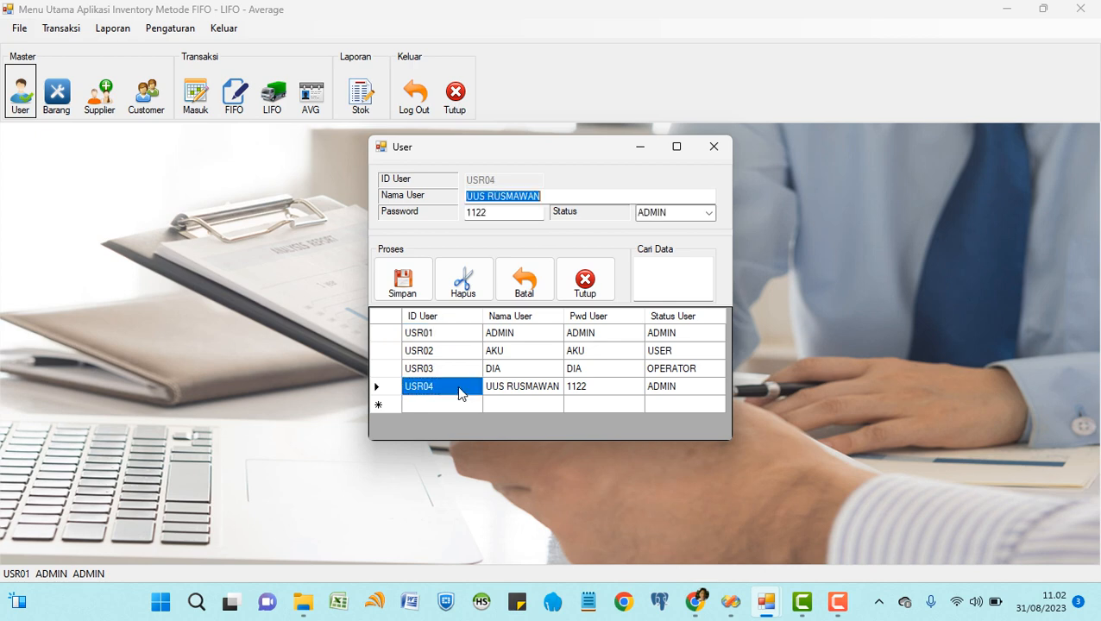
{"action": "left_click", "coordinate": [570, 197]}
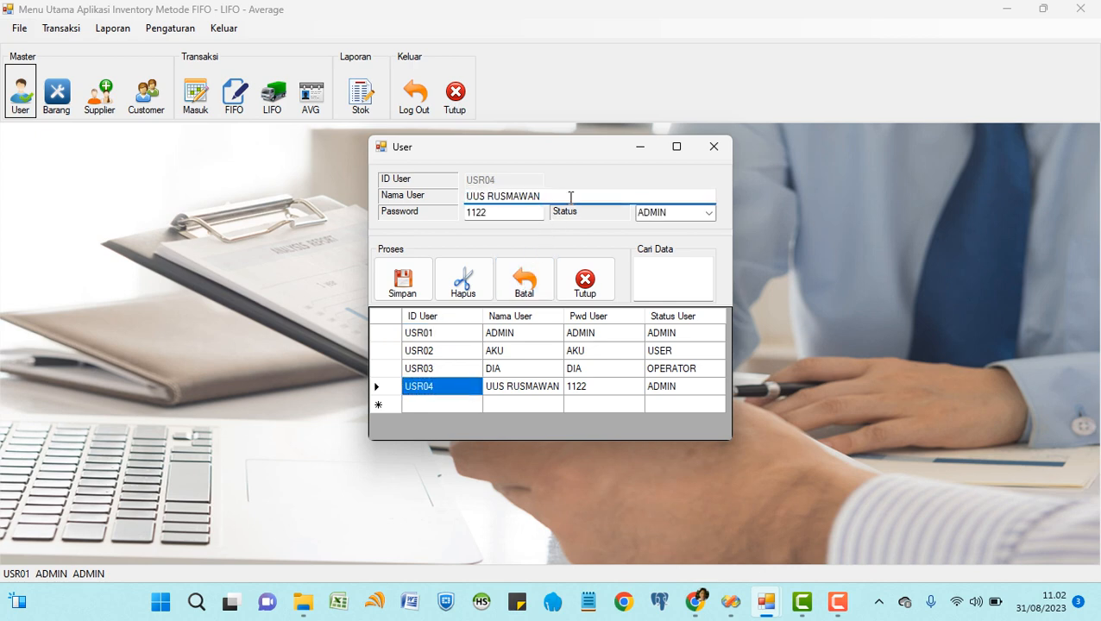
{"action": "type", "text": "EDIT"}
{"action": "left_click", "coordinate": [402, 294]}
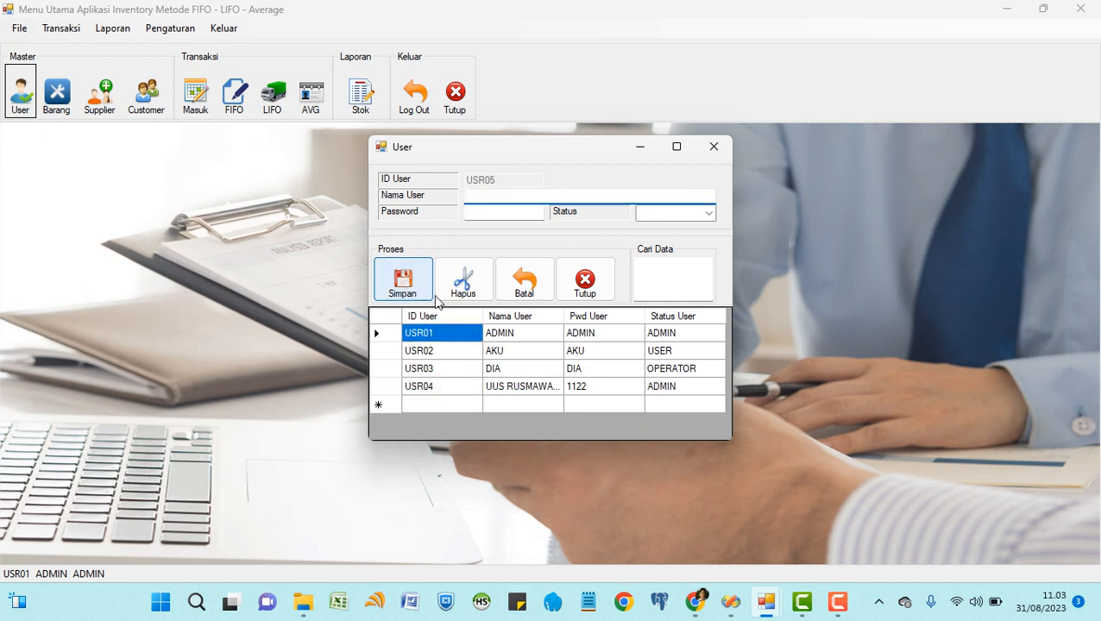
Delete user USR04 with confirmation, close the user form, and open the Barang form.
{"action": "left_click", "coordinate": [543, 393]}
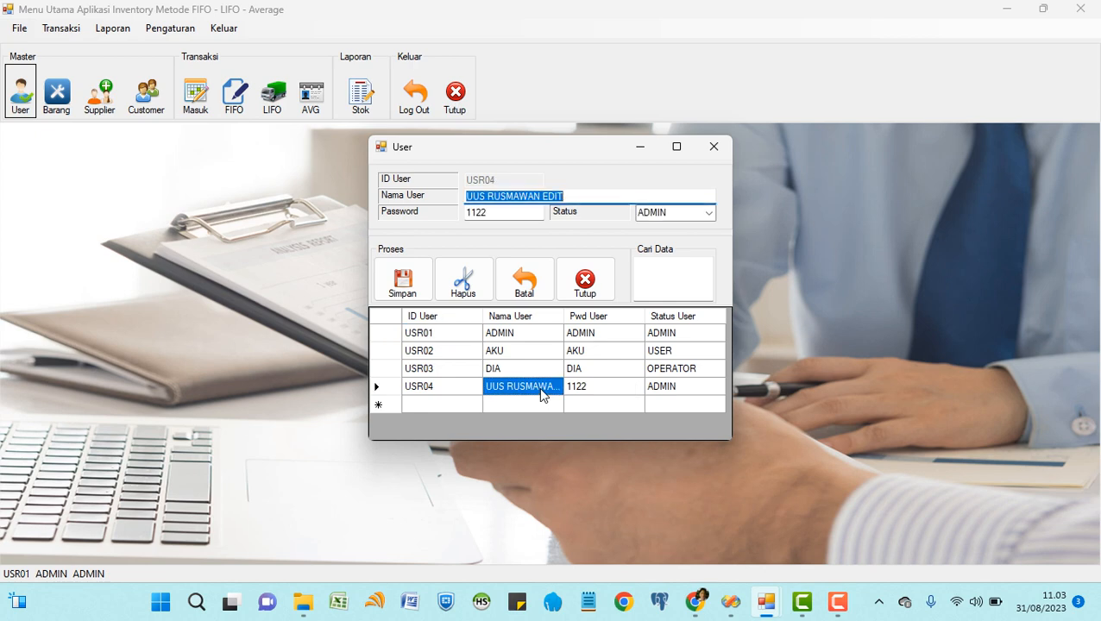
{"action": "left_click", "coordinate": [464, 281]}
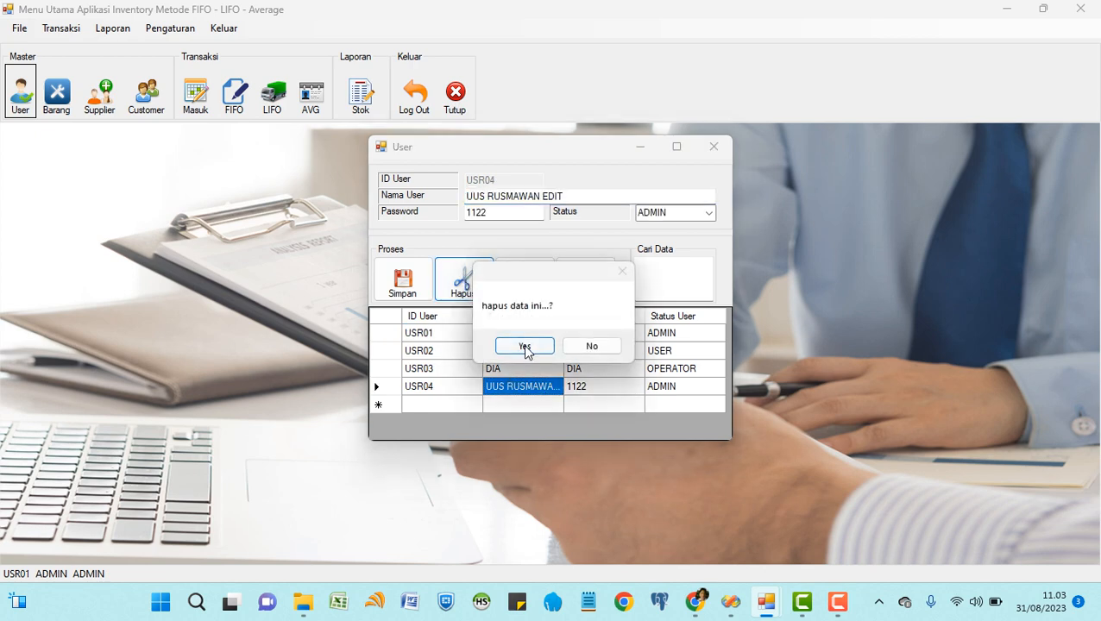
{"action": "left_click", "coordinate": [524, 347]}
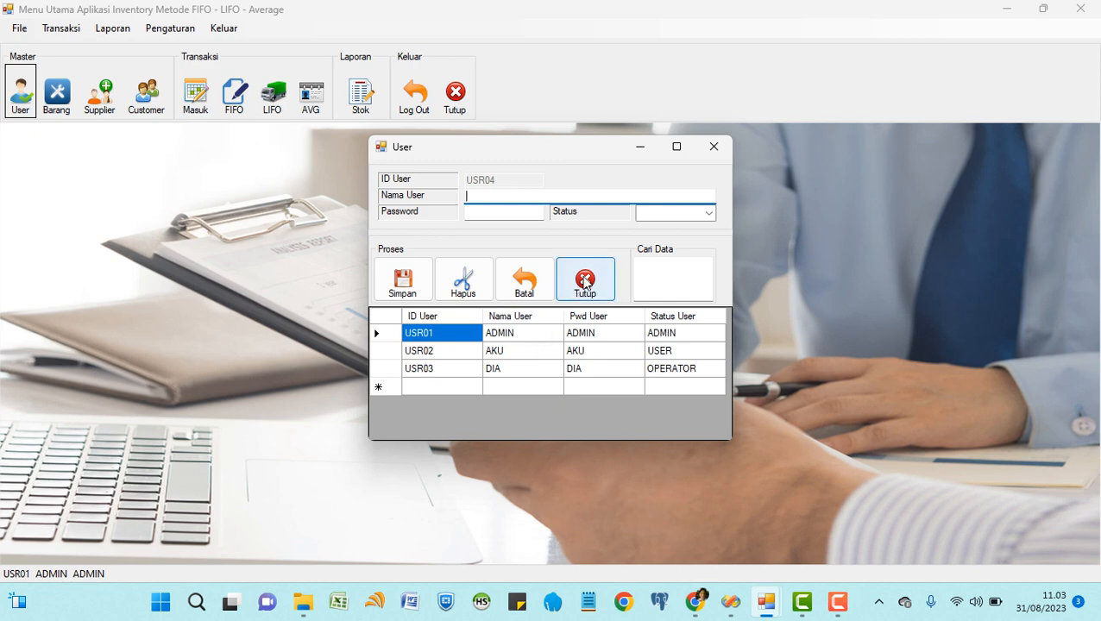
{"action": "left_click", "coordinate": [584, 283]}
{"action": "left_click", "coordinate": [62, 96]}
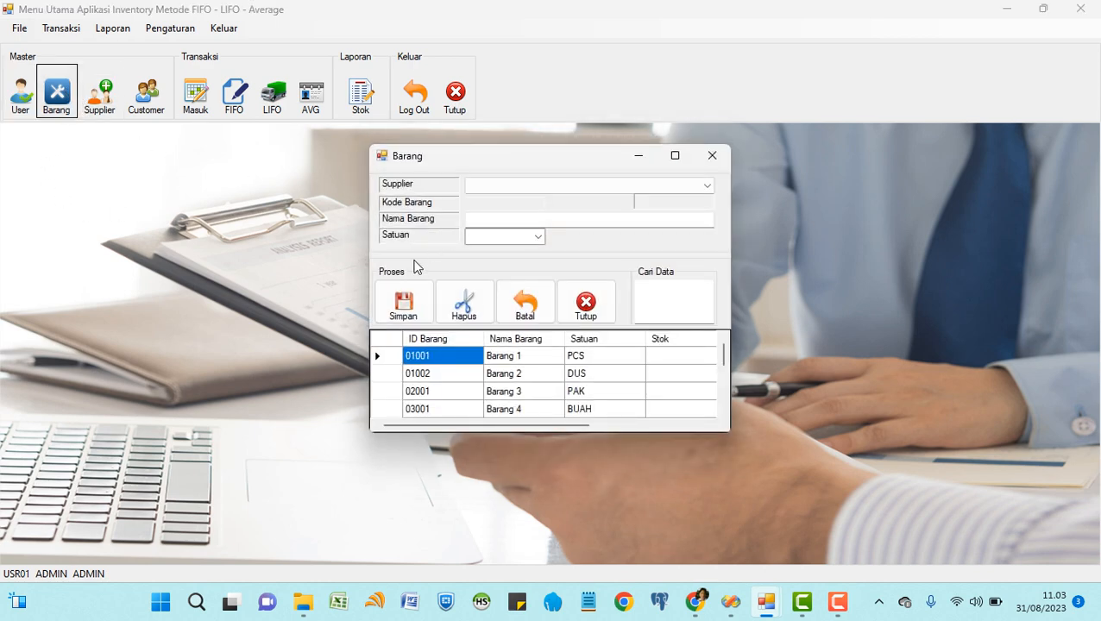
{"action": "left_click", "coordinate": [585, 309]}
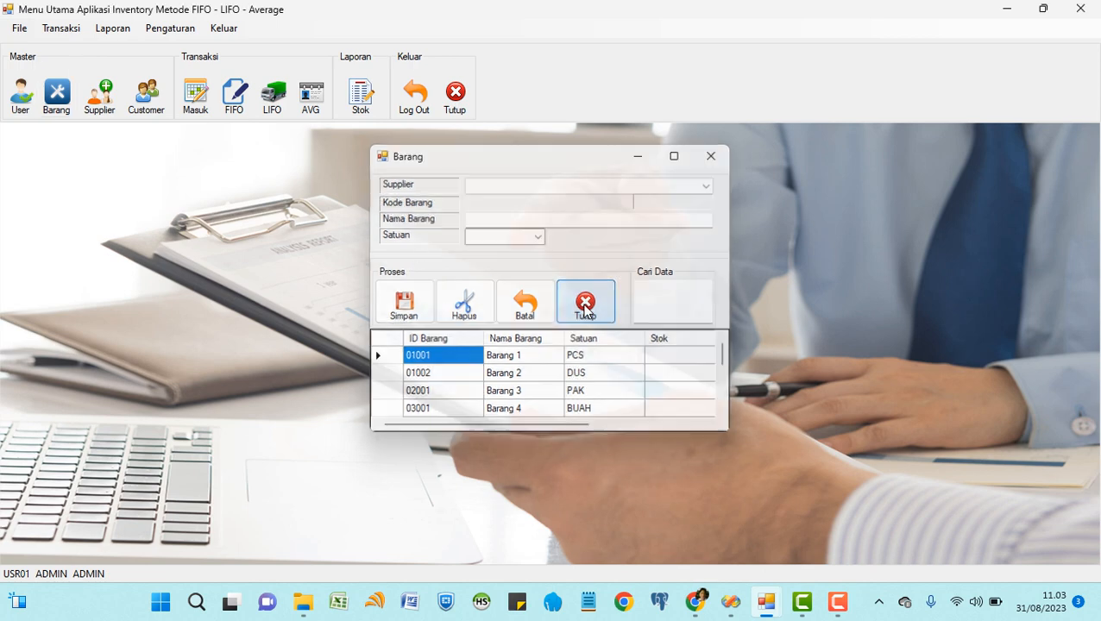
{"action": "left_click", "coordinate": [99, 102]}
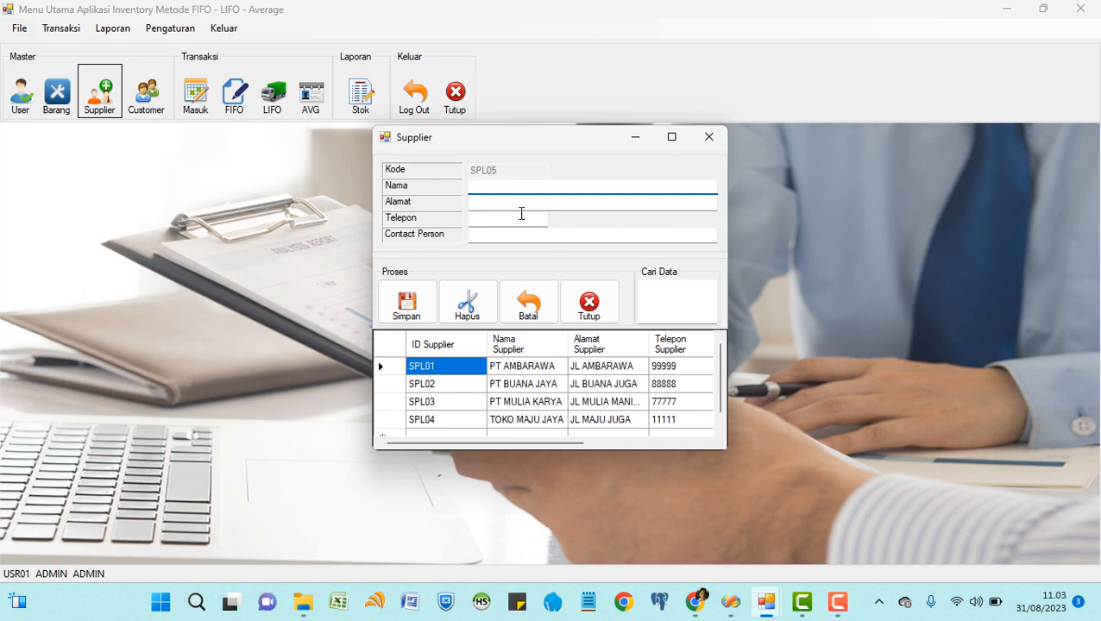
{"action": "left_click", "coordinate": [476, 372]}
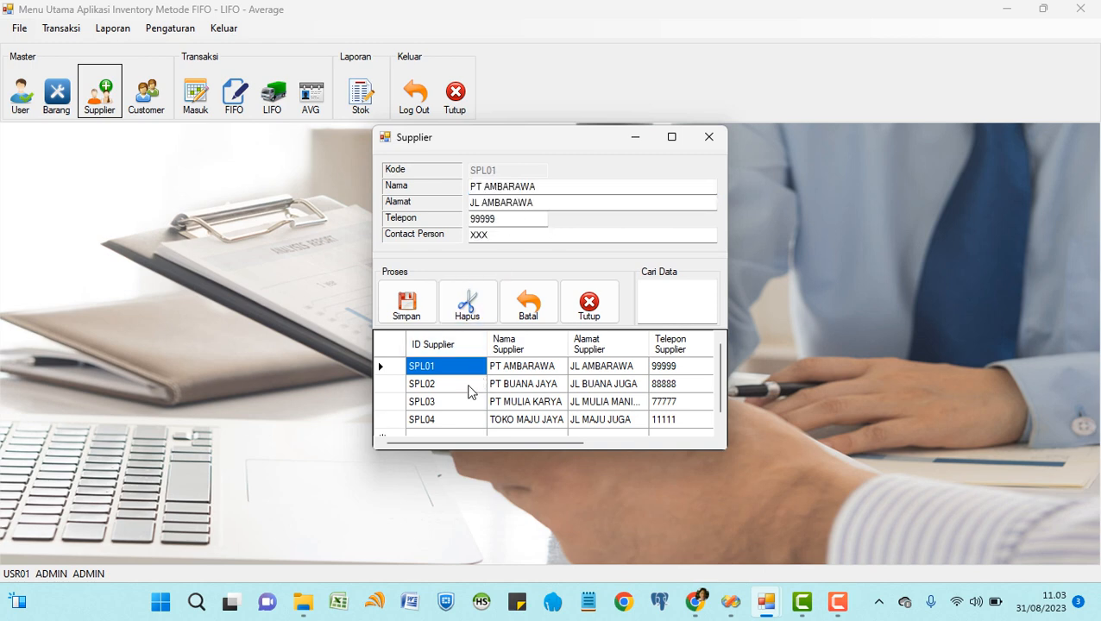
{"action": "key", "text": "Down"}
{"action": "key", "text": "Down"}
{"action": "key", "text": "Down"}
{"action": "left_click", "coordinate": [595, 317]}
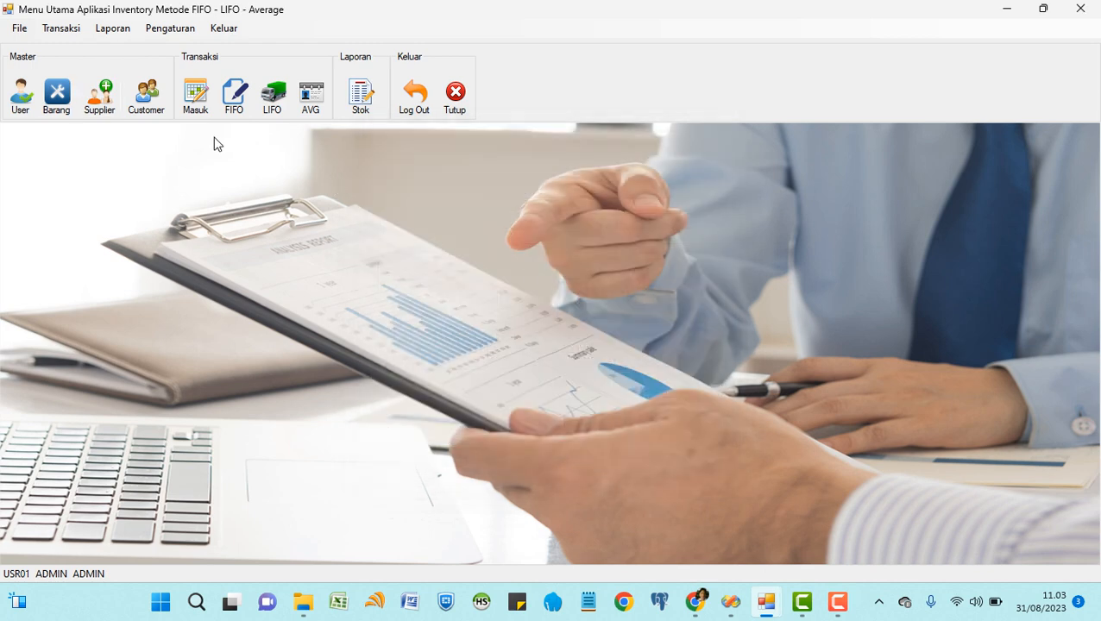
{"action": "left_click", "coordinate": [56, 95]}
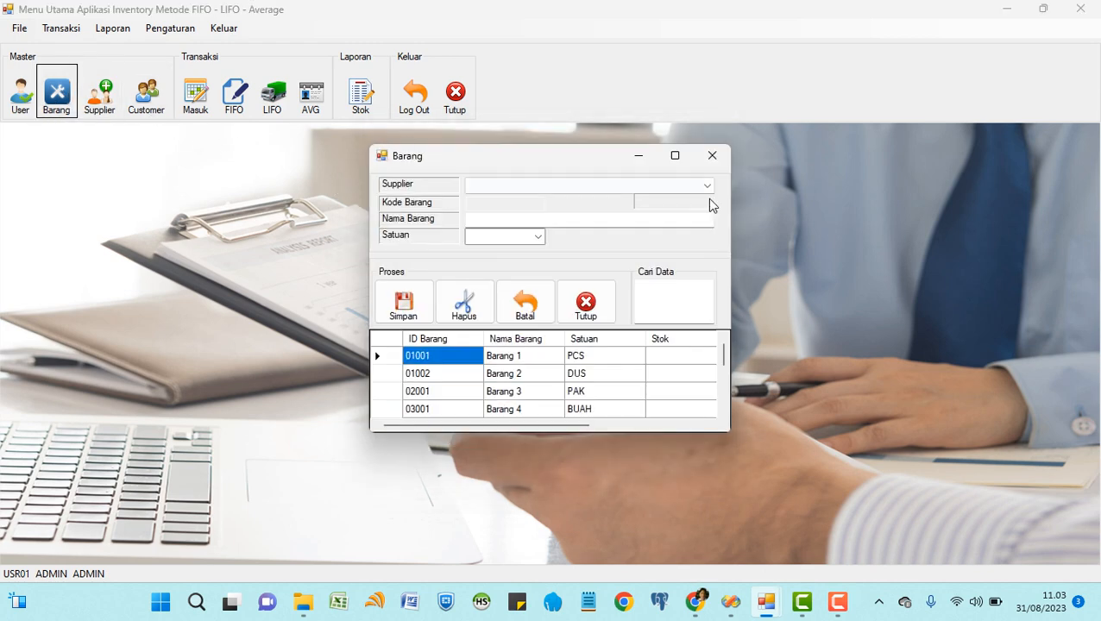
Choose PT AMBARAWA as the supplier for new item 01005 and maximise the Barang form.
{"action": "left_click", "coordinate": [708, 186]}
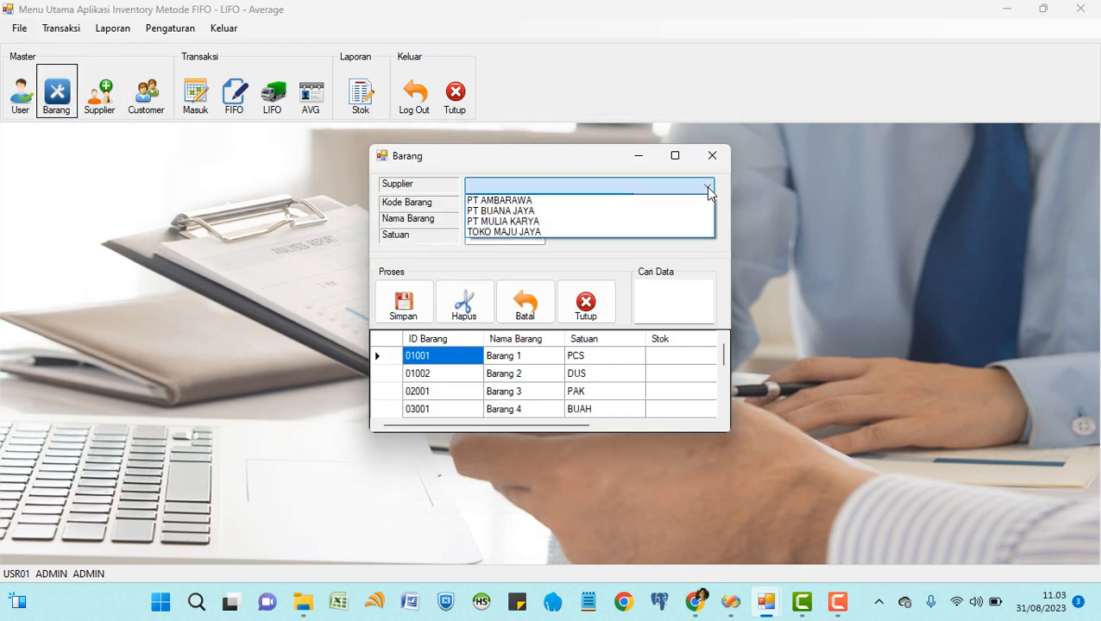
{"action": "left_click", "coordinate": [533, 203]}
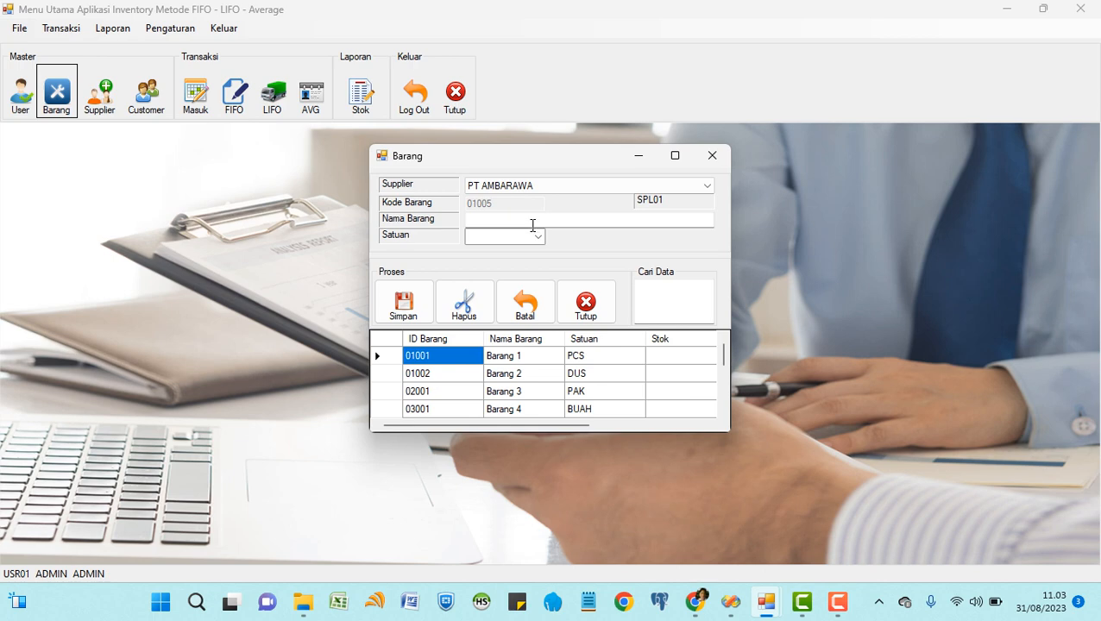
{"action": "left_click", "coordinate": [498, 215]}
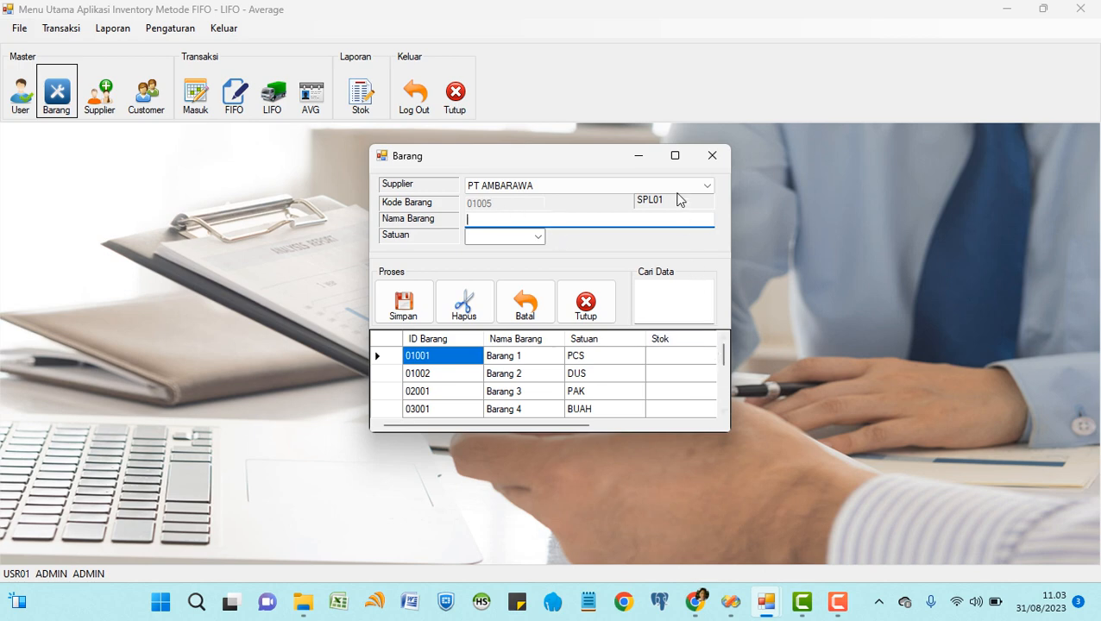
{"action": "left_click", "coordinate": [675, 156]}
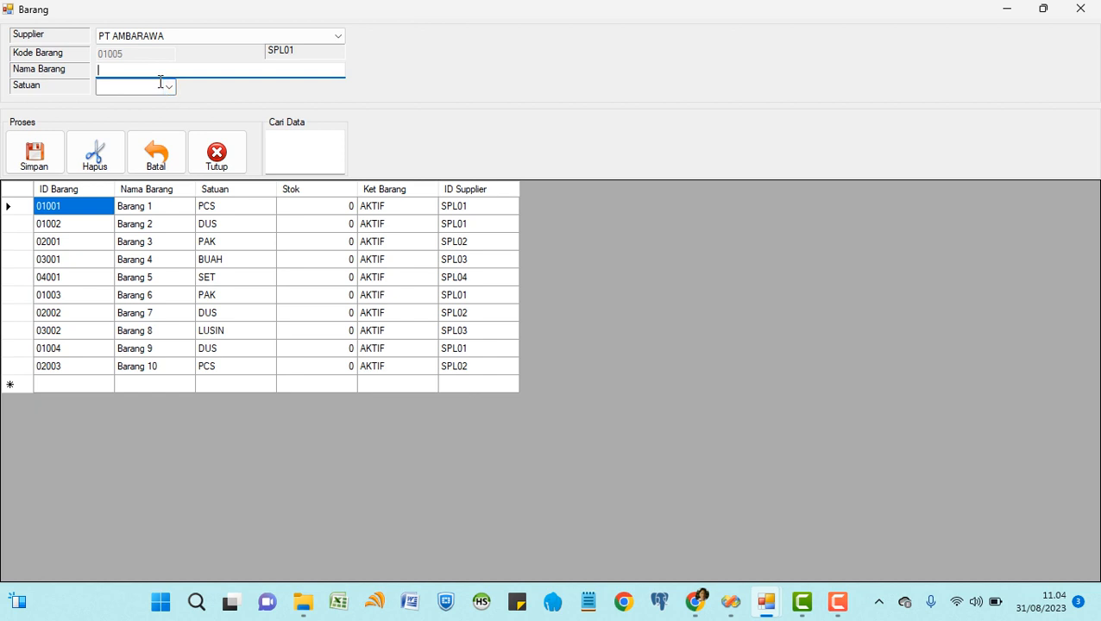
Enter item name 'Barang Baru' with unit SLOT and save item 01005.
{"action": "type", "text": "Barang Baru"}
{"action": "left_click", "coordinate": [168, 87]}
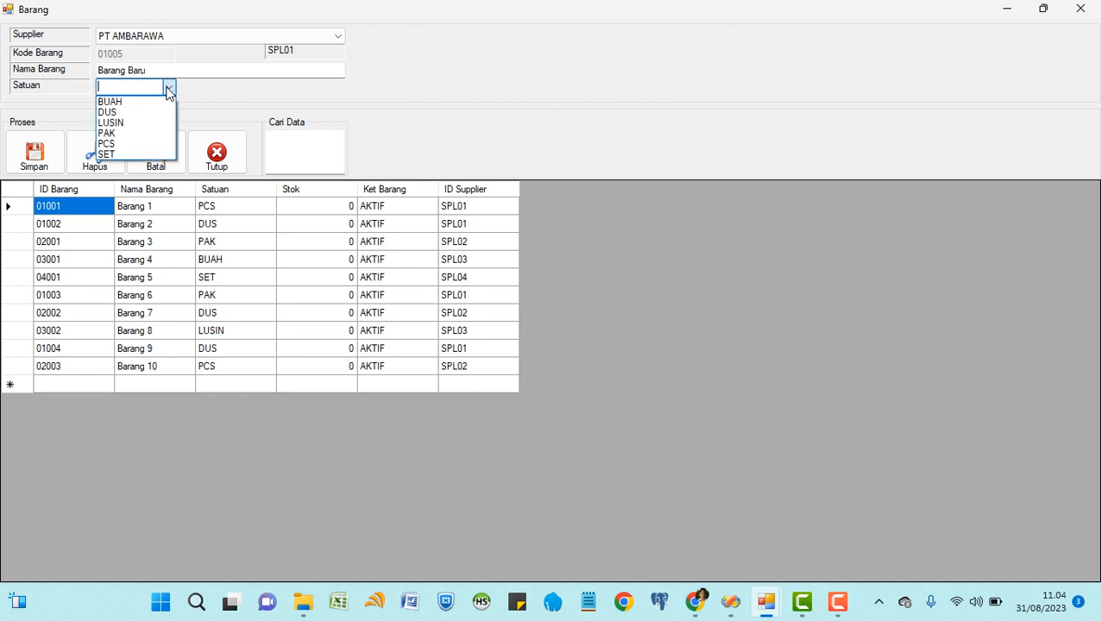
{"action": "left_click", "coordinate": [138, 102]}
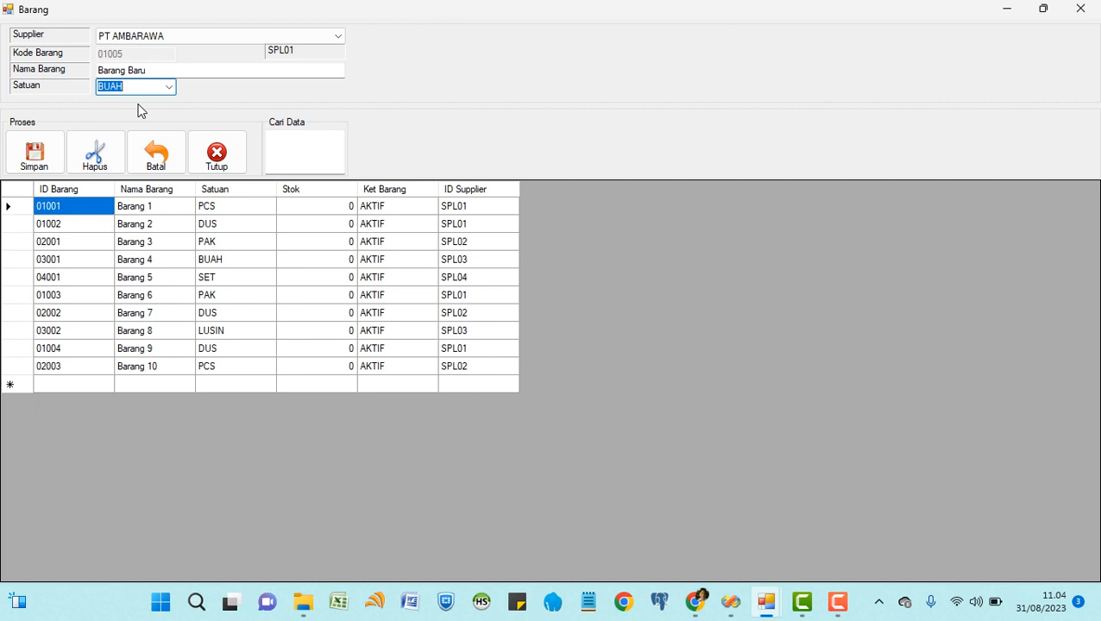
{"action": "type", "text": "Slot"}
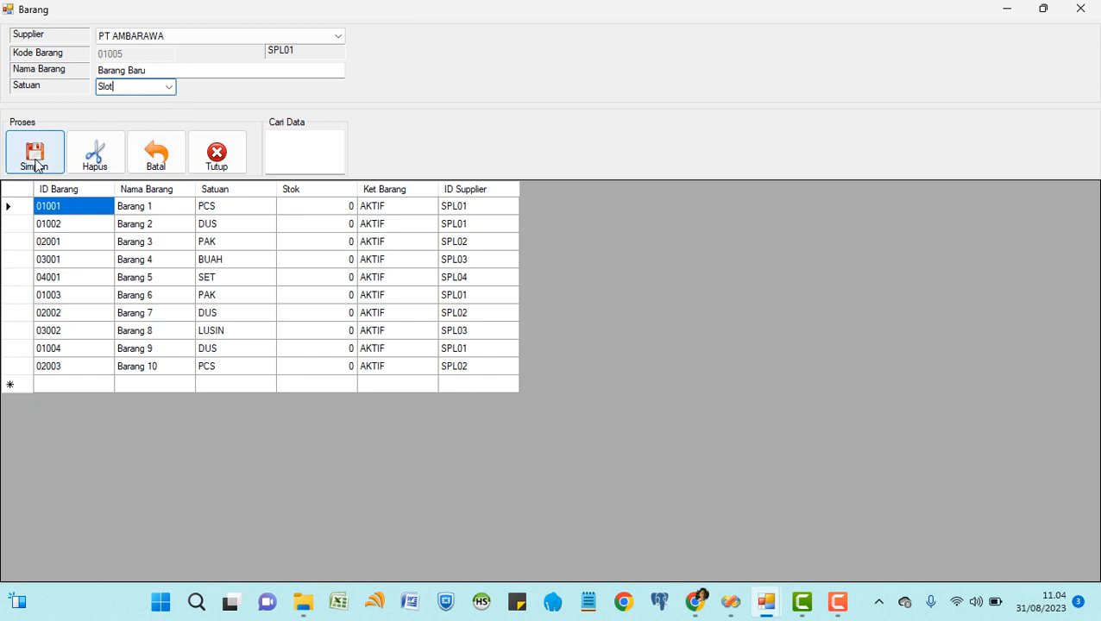
{"action": "left_click", "coordinate": [34, 165]}
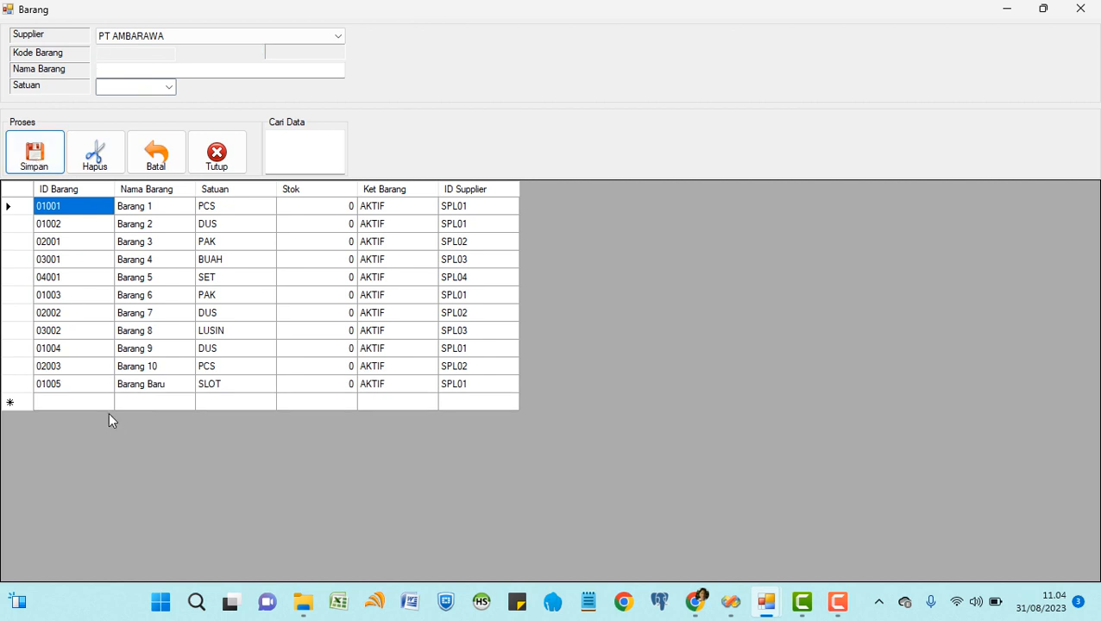
Select item 01005 Barang Baru in the grid, delete it, and confirm the deletion.
{"action": "left_click", "coordinate": [82, 388]}
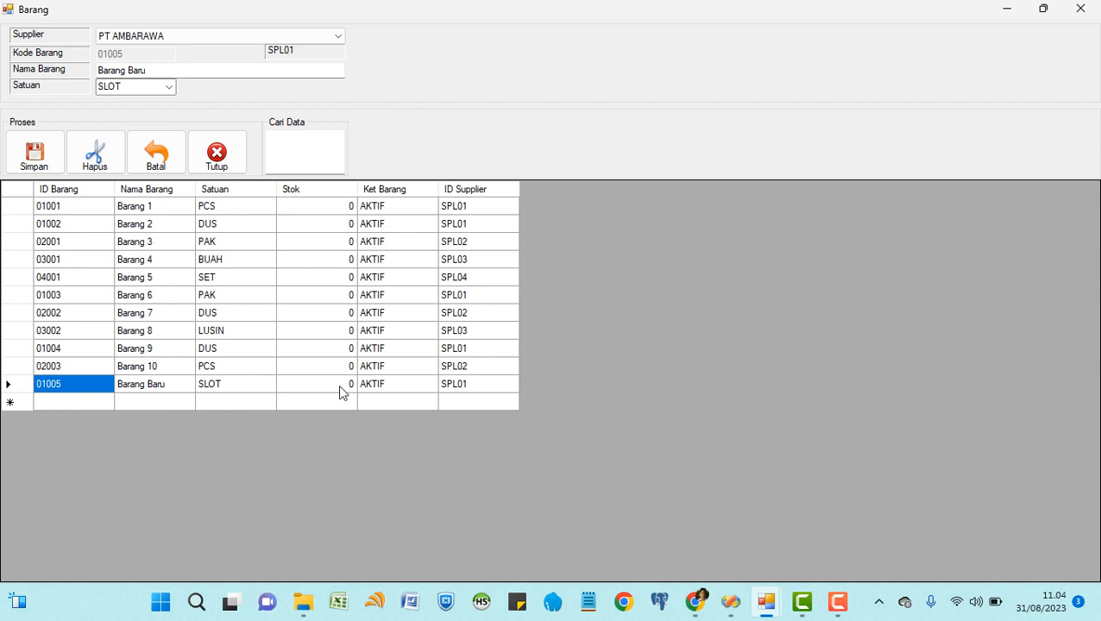
{"action": "left_click", "coordinate": [470, 389]}
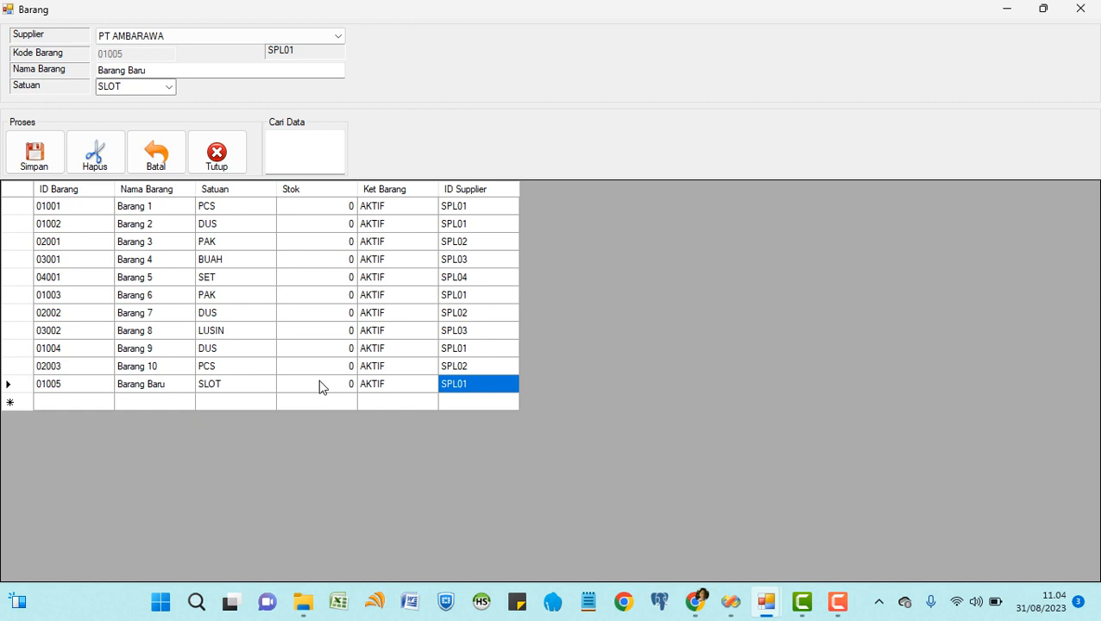
{"action": "left_click", "coordinate": [79, 387]}
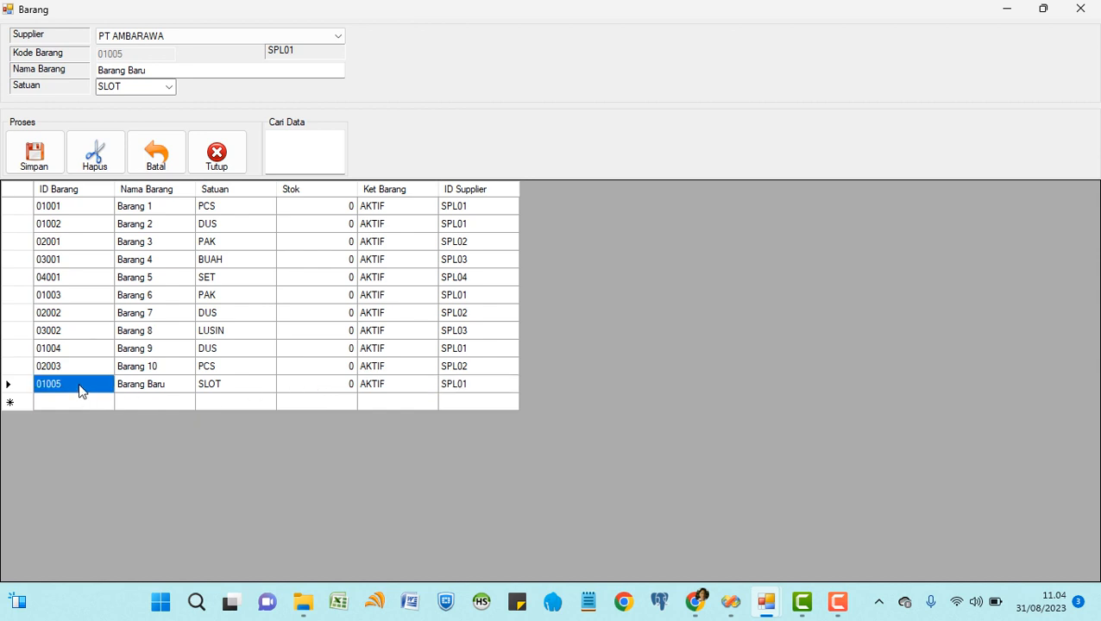
{"action": "left_click", "coordinate": [95, 158]}
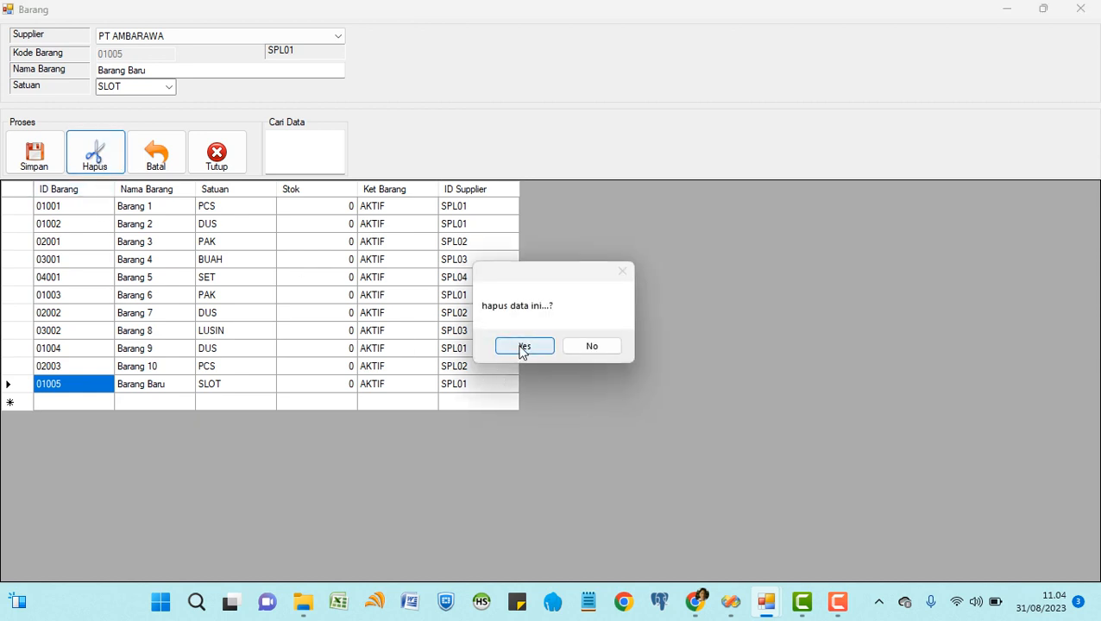
{"action": "left_click", "coordinate": [523, 346]}
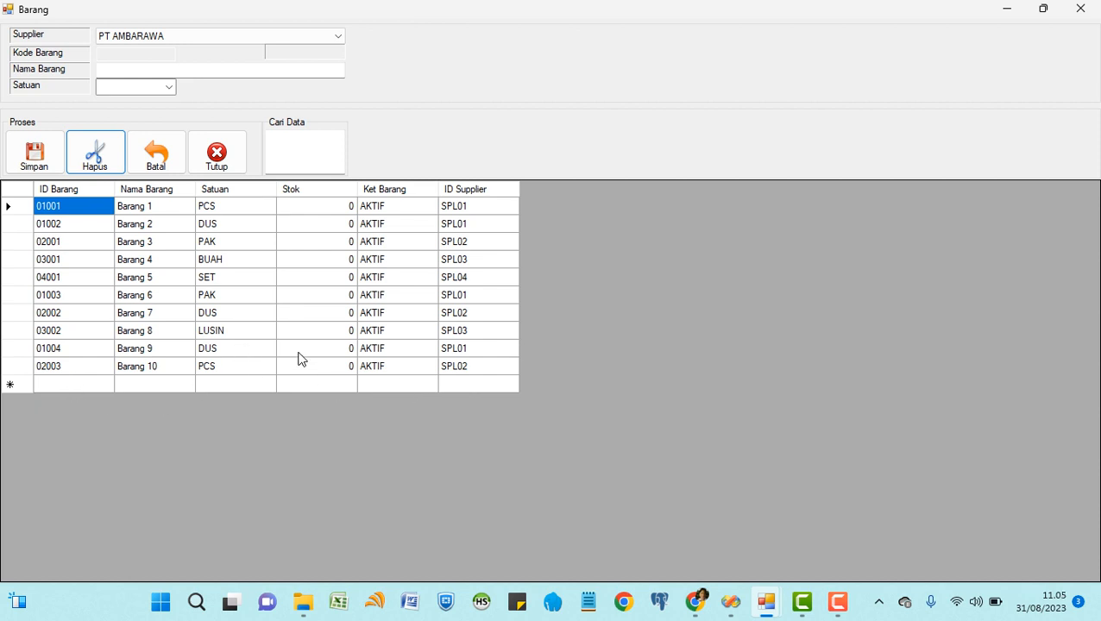
After viewing Barang 10, 4 and 8, clear the item form and choose supplier PT MULIA KARYA.
{"action": "left_click", "coordinate": [378, 373]}
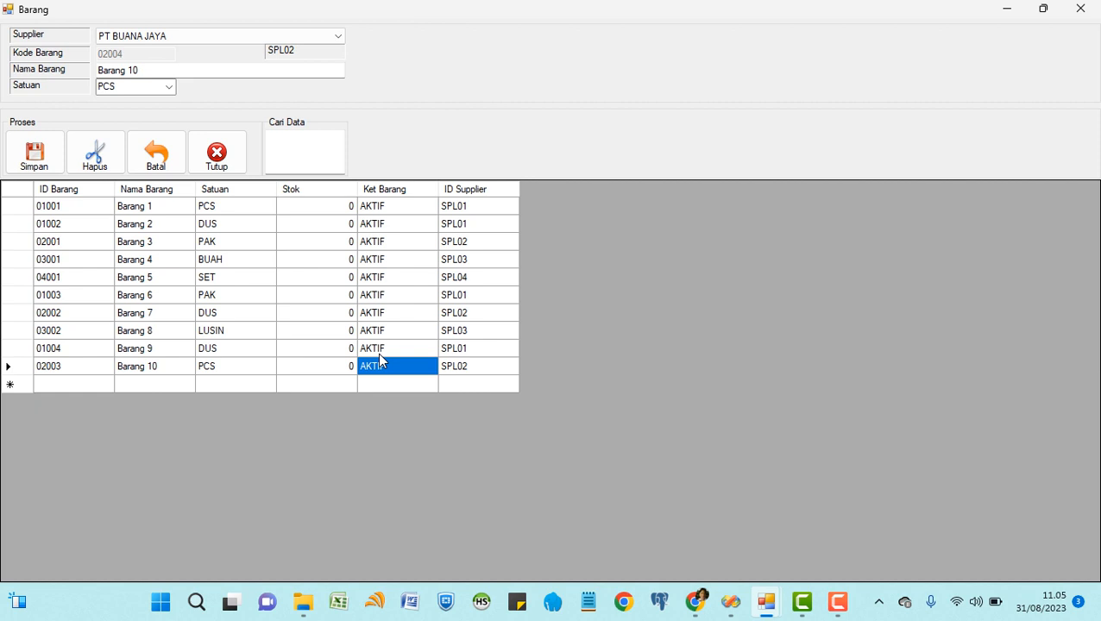
{"action": "left_click", "coordinate": [155, 155]}
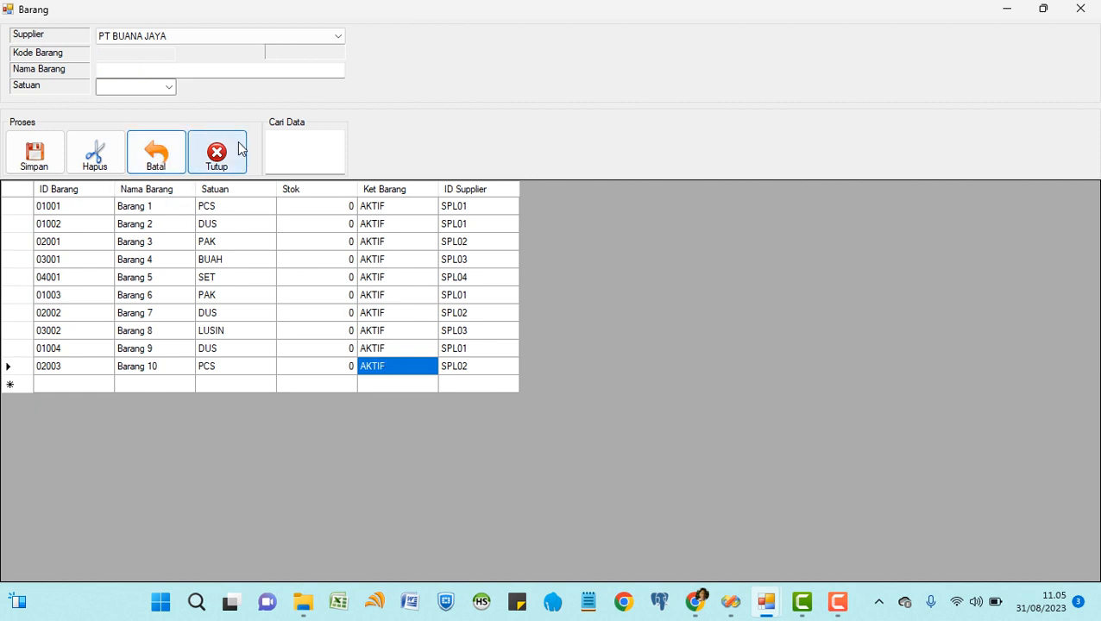
{"action": "left_click", "coordinate": [344, 39]}
{"action": "left_click", "coordinate": [240, 72]}
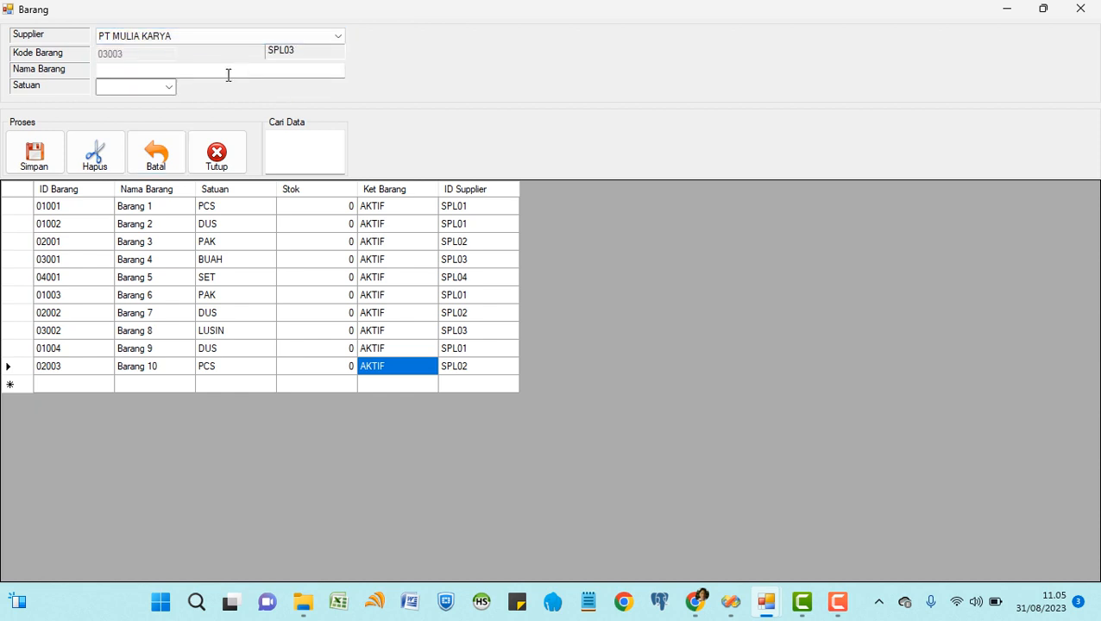
{"action": "left_click", "coordinate": [112, 69]}
{"action": "left_click", "coordinate": [70, 260]}
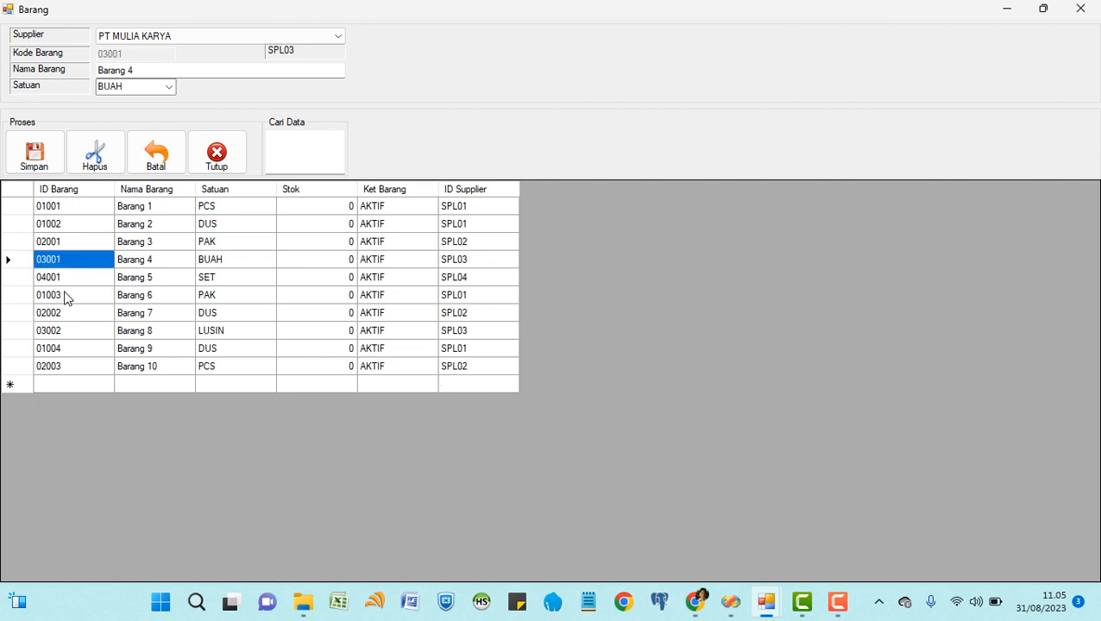
{"action": "left_click", "coordinate": [73, 335]}
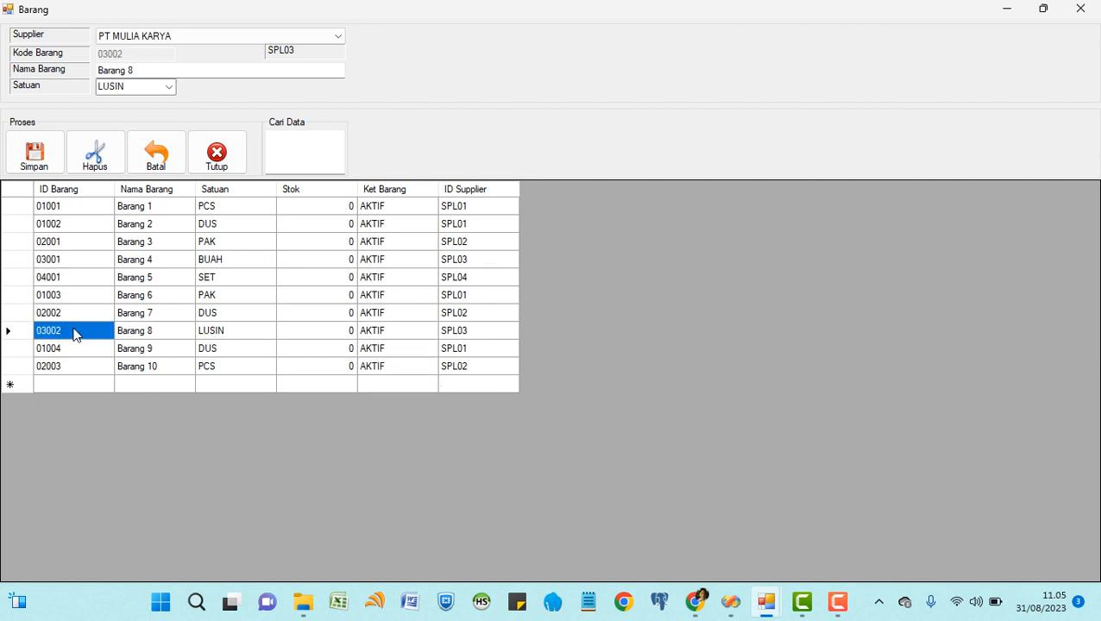
{"action": "left_click", "coordinate": [156, 153]}
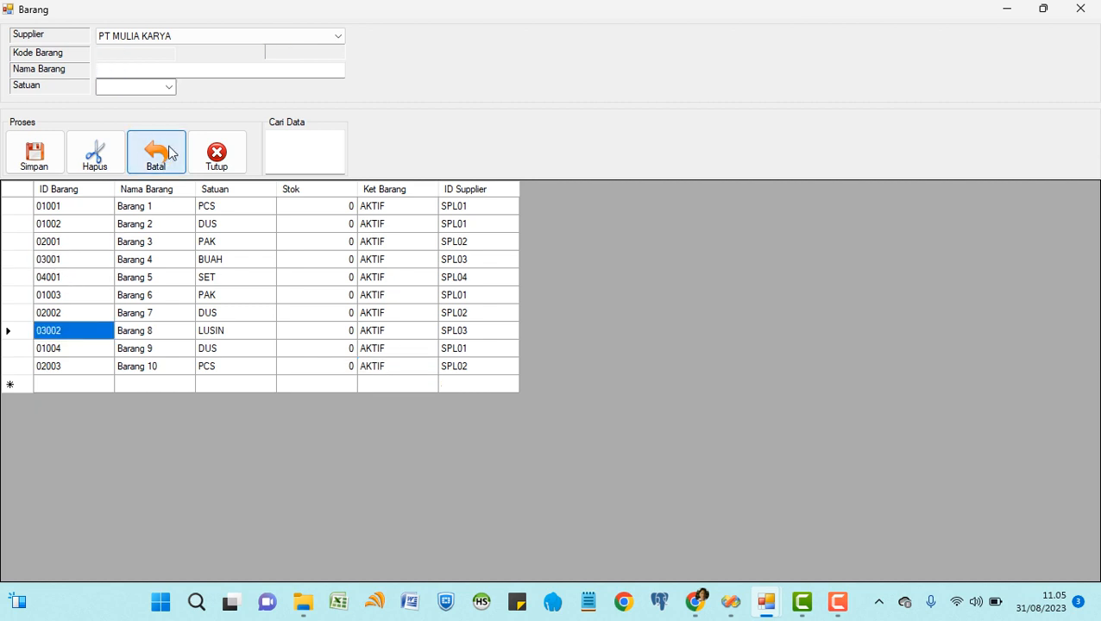
{"action": "left_click", "coordinate": [337, 38]}
{"action": "left_click", "coordinate": [217, 71]}
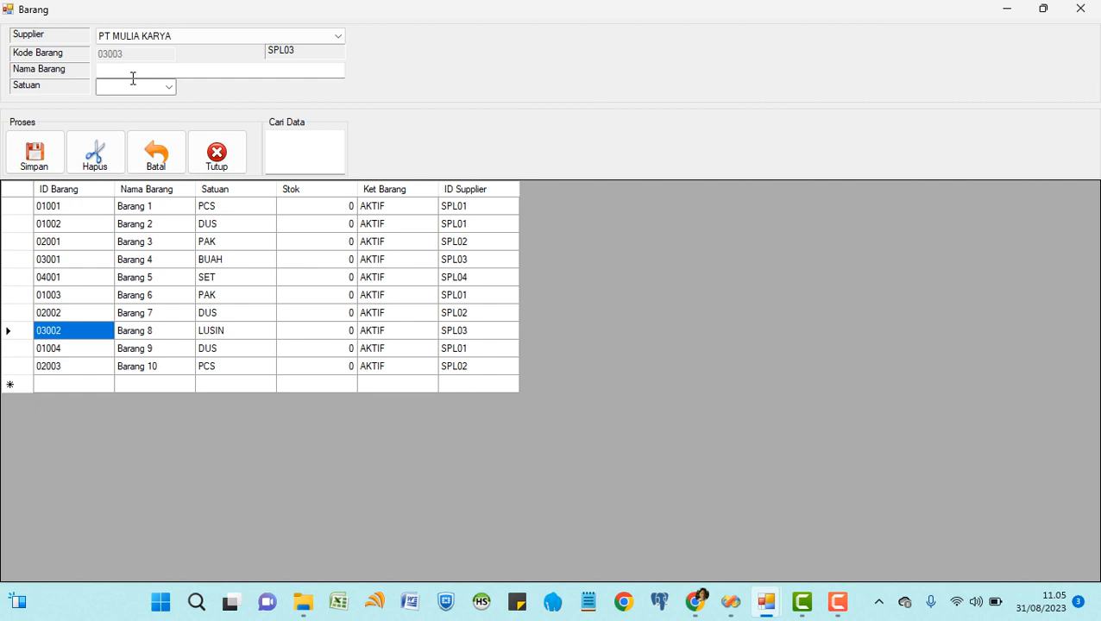
Enter item name Barang Ketiga with unit DUS and save it.
{"action": "left_click", "coordinate": [143, 70]}
{"action": "type", "text": "rang Ketiga"}
{"action": "left_click", "coordinate": [133, 87]}
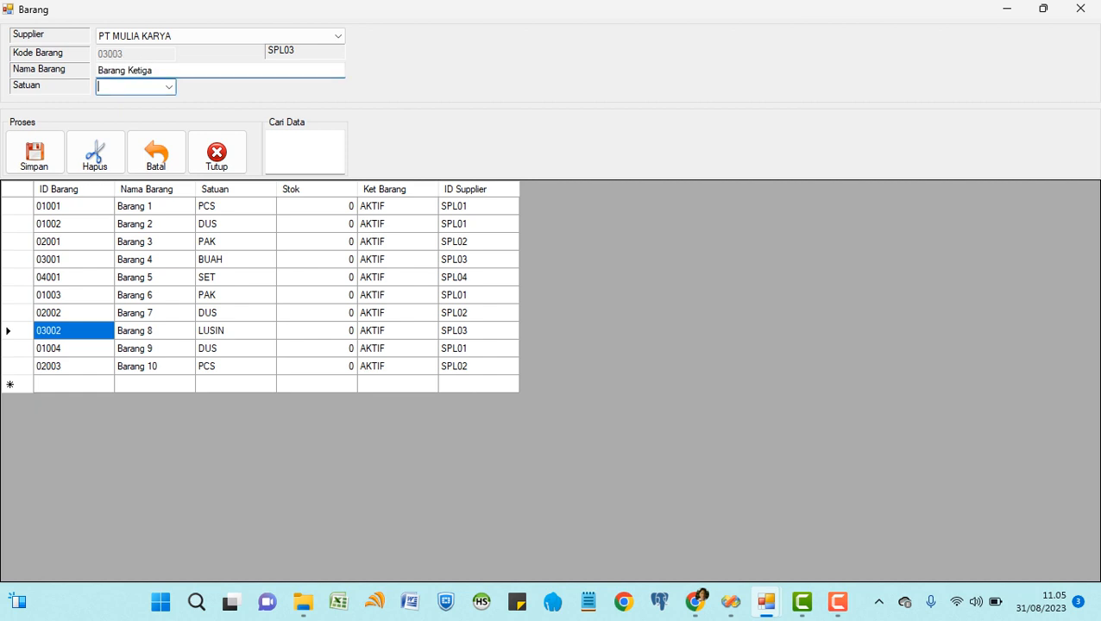
{"action": "left_click", "coordinate": [169, 86]}
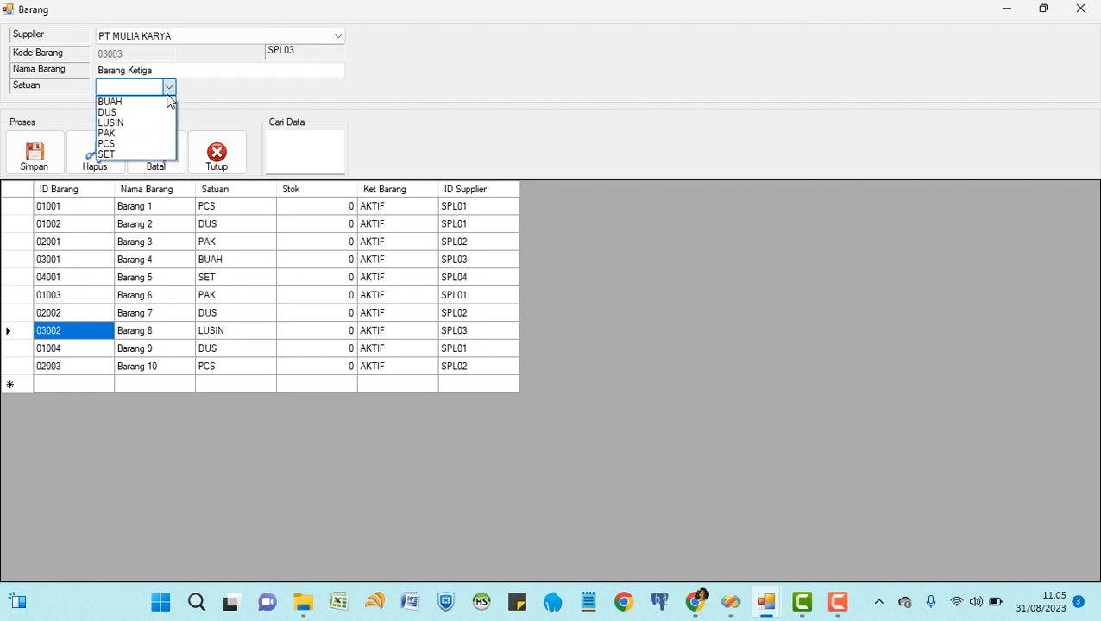
{"action": "left_click", "coordinate": [126, 112]}
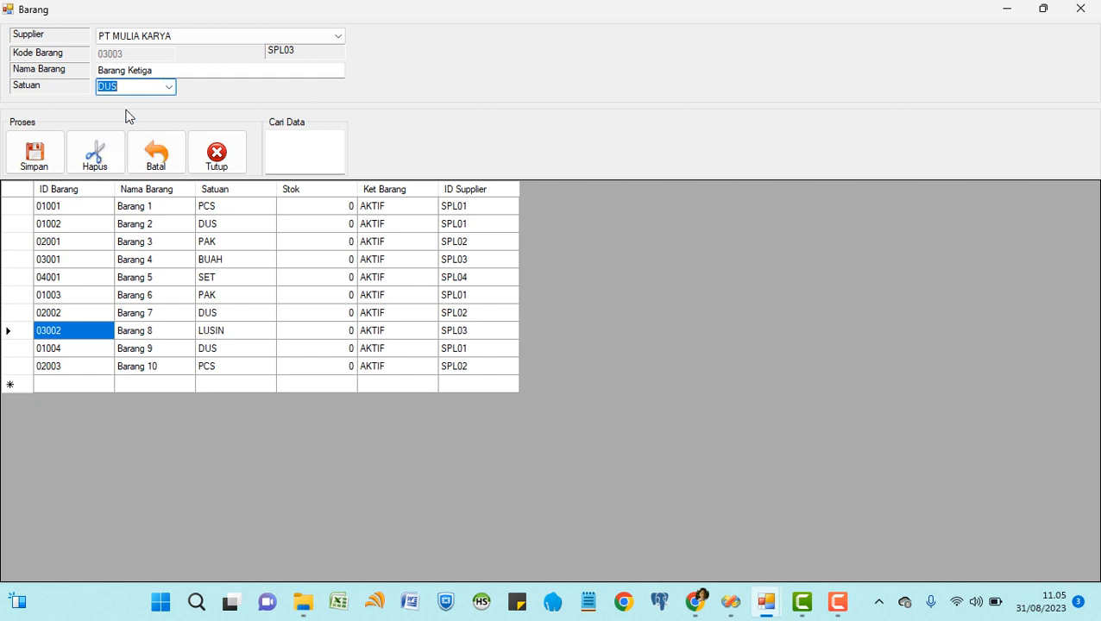
{"action": "left_click", "coordinate": [35, 163]}
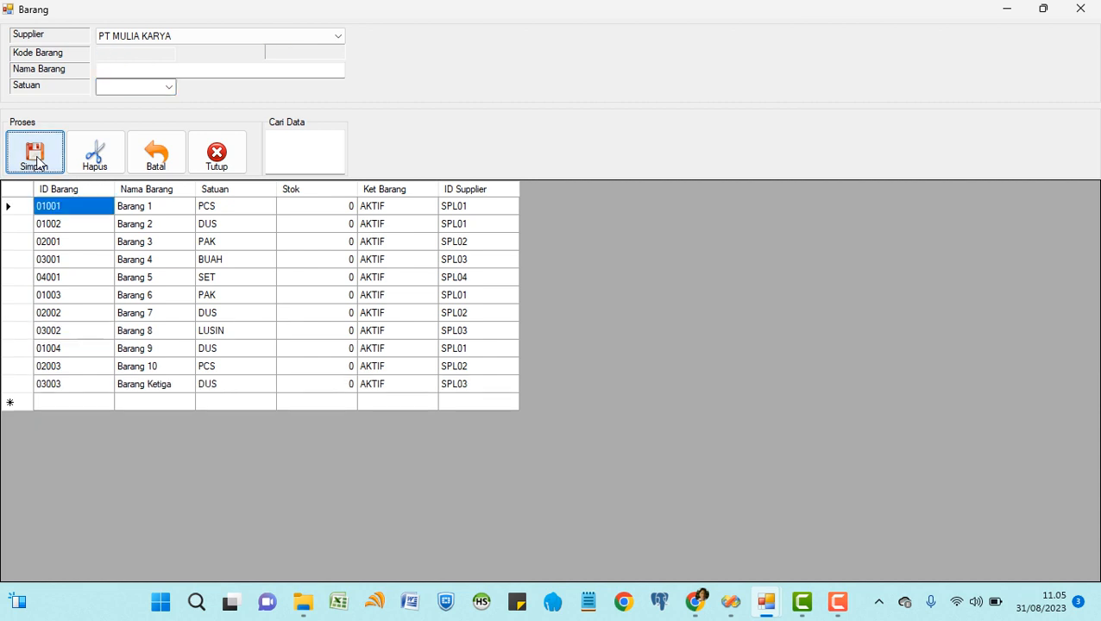
Add Barang Kedua under TOKO MAJU JAYA with unit PCS, save it, and close the Barang form.
{"action": "left_click", "coordinate": [339, 37]}
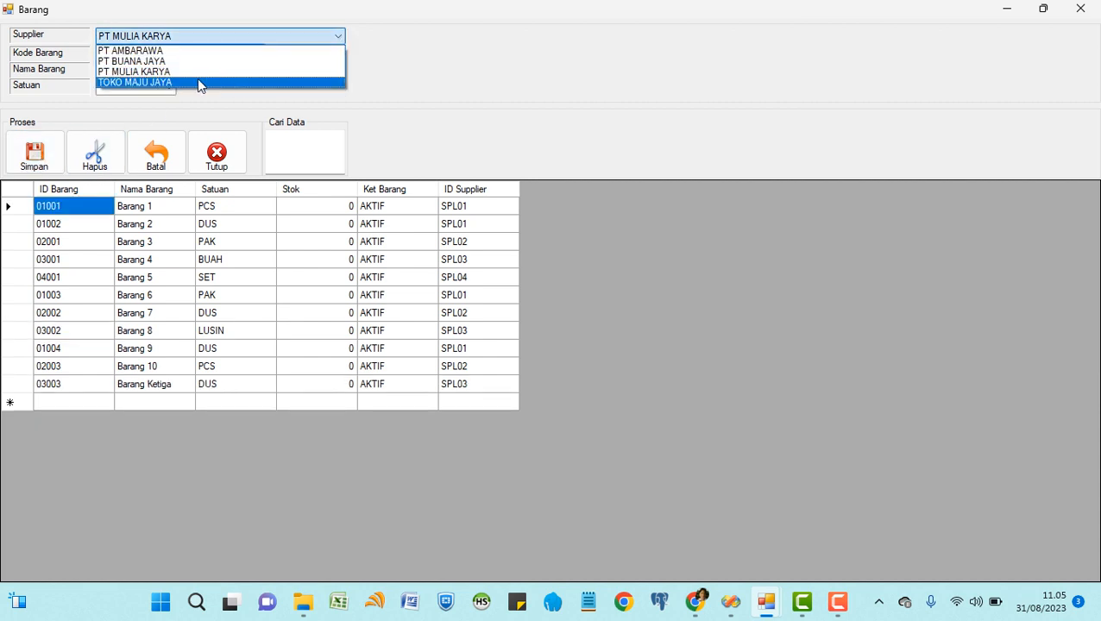
{"action": "left_click", "coordinate": [172, 83]}
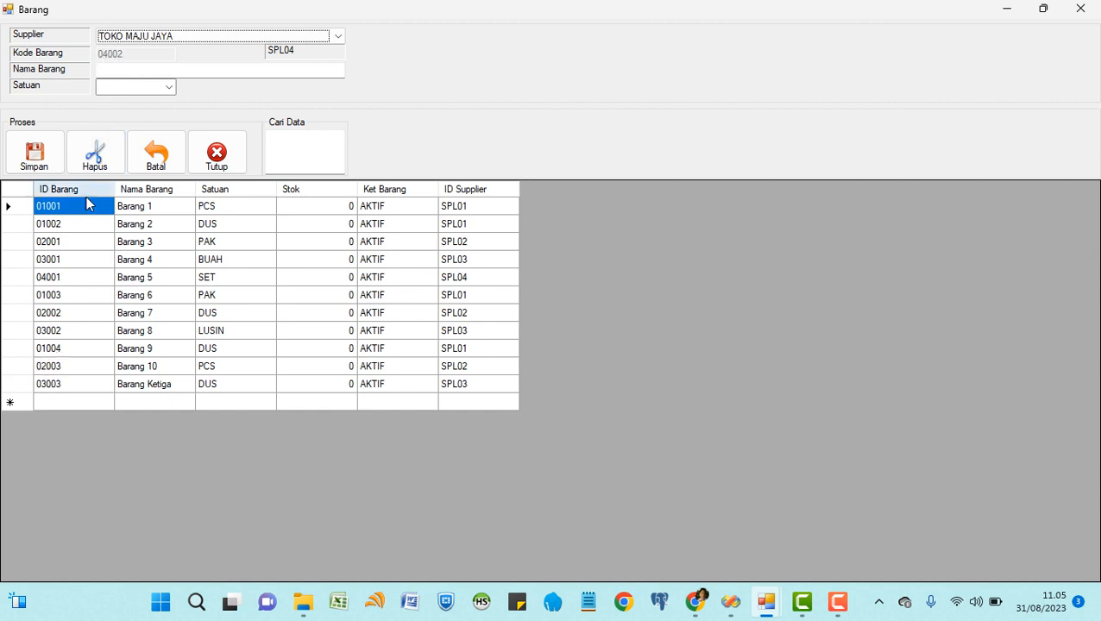
{"action": "left_click", "coordinate": [124, 69]}
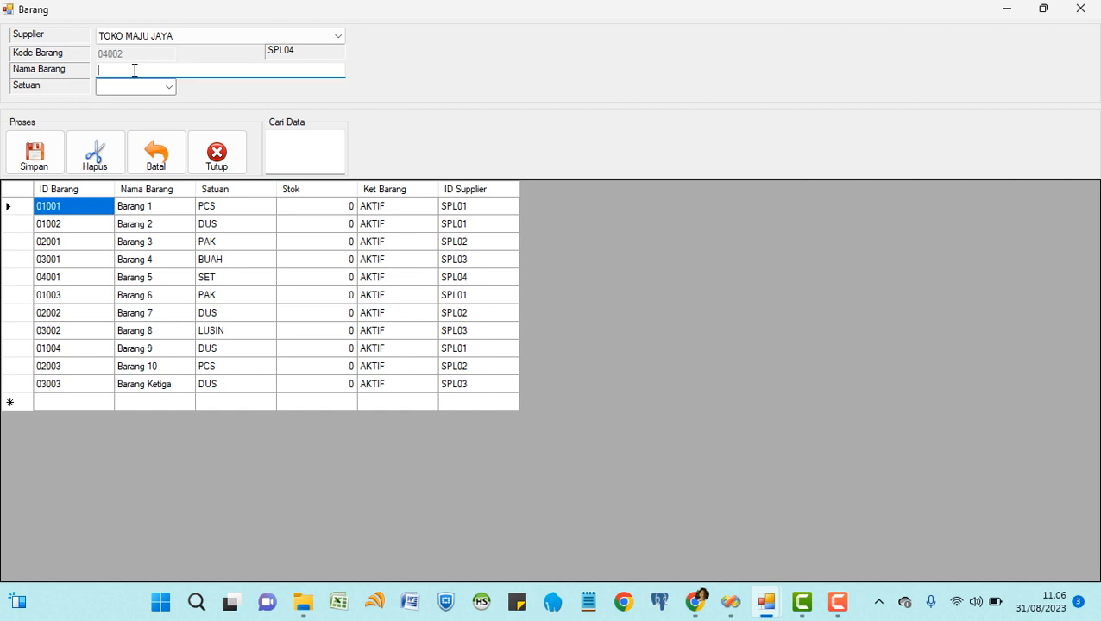
{"action": "type", "text": "Barang Kedua"}
{"action": "left_click", "coordinate": [170, 83]}
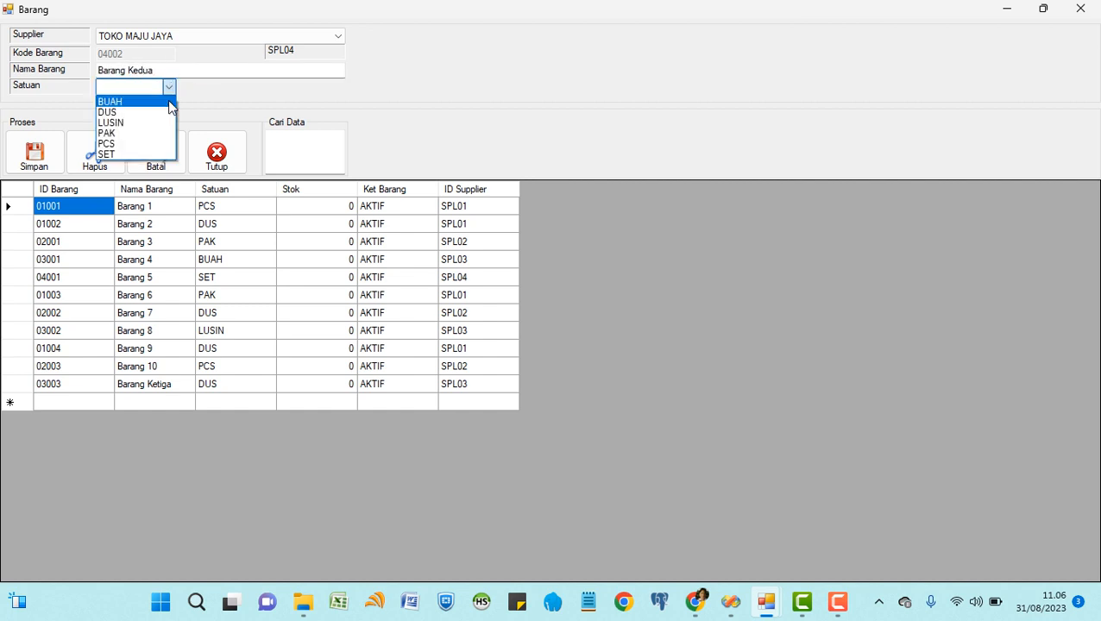
{"action": "left_click", "coordinate": [112, 144]}
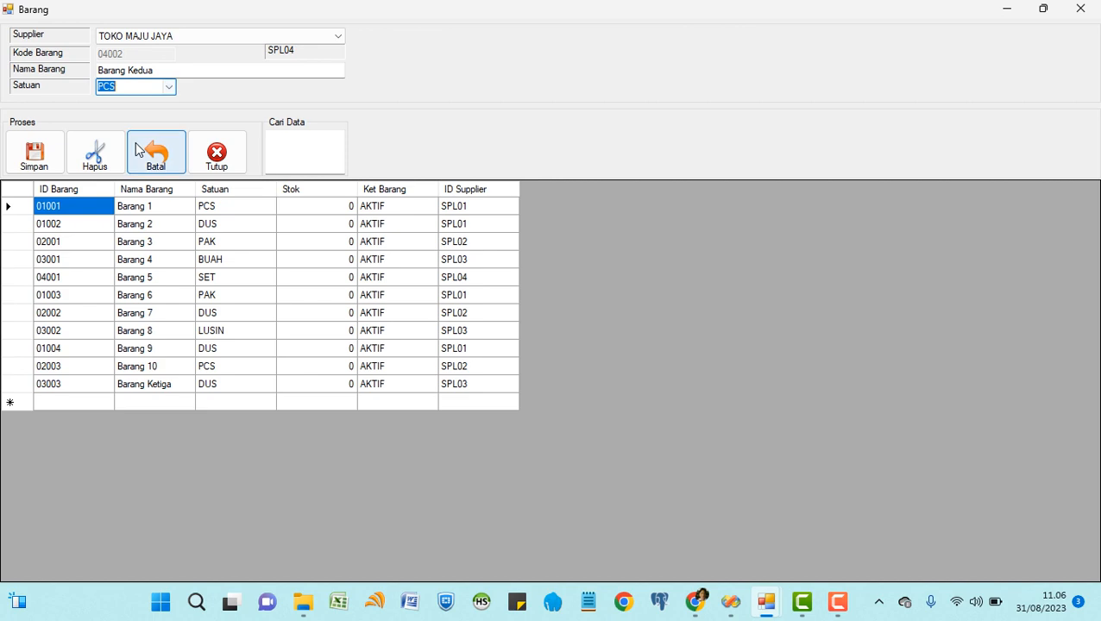
{"action": "left_click", "coordinate": [31, 157]}
{"action": "left_click", "coordinate": [209, 161]}
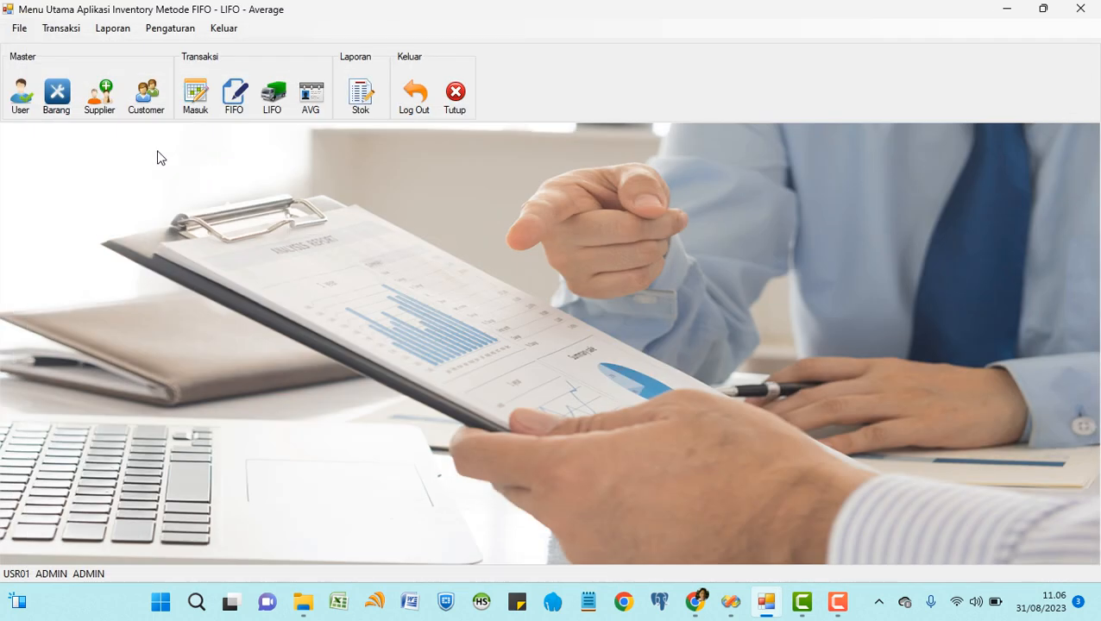
{"action": "left_click", "coordinate": [102, 103]}
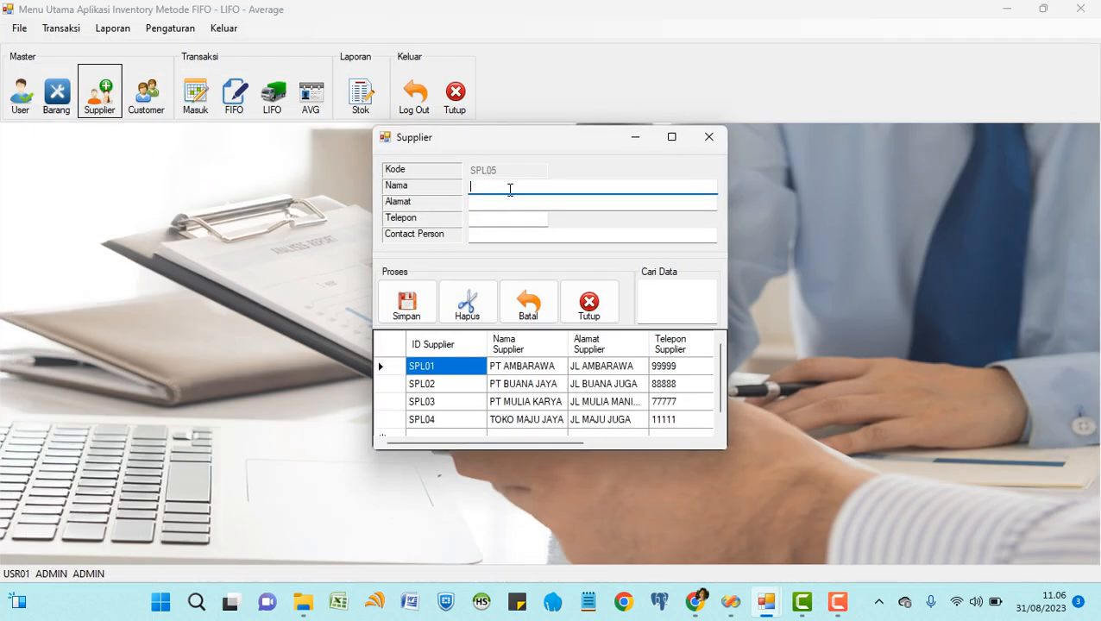
{"action": "left_click", "coordinate": [501, 219]}
{"action": "left_click", "coordinate": [501, 234]}
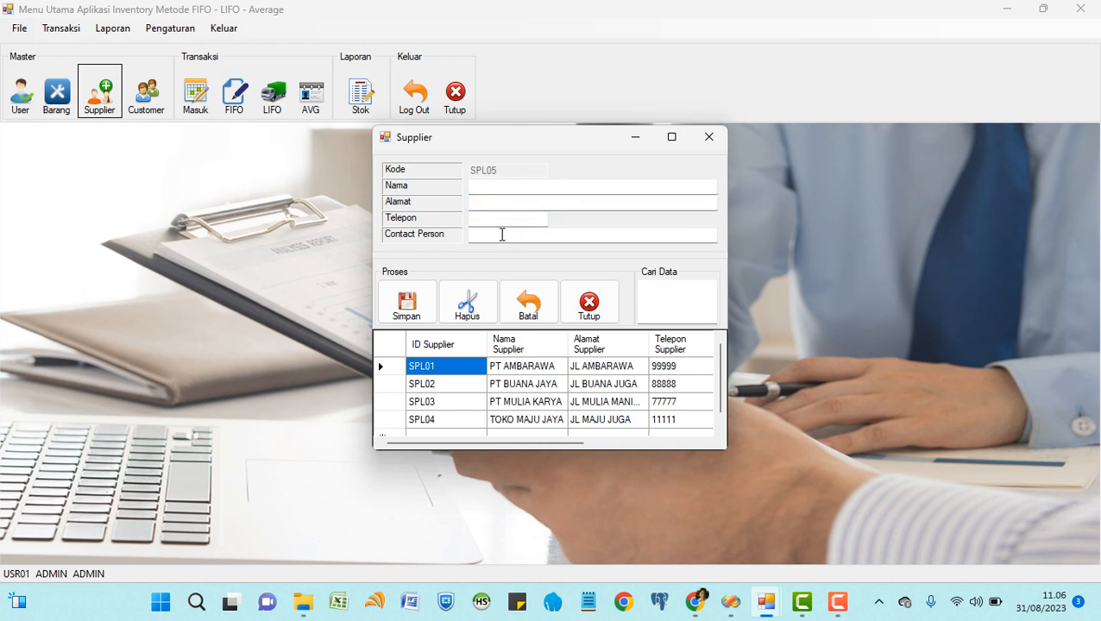
{"action": "left_click", "coordinate": [452, 385]}
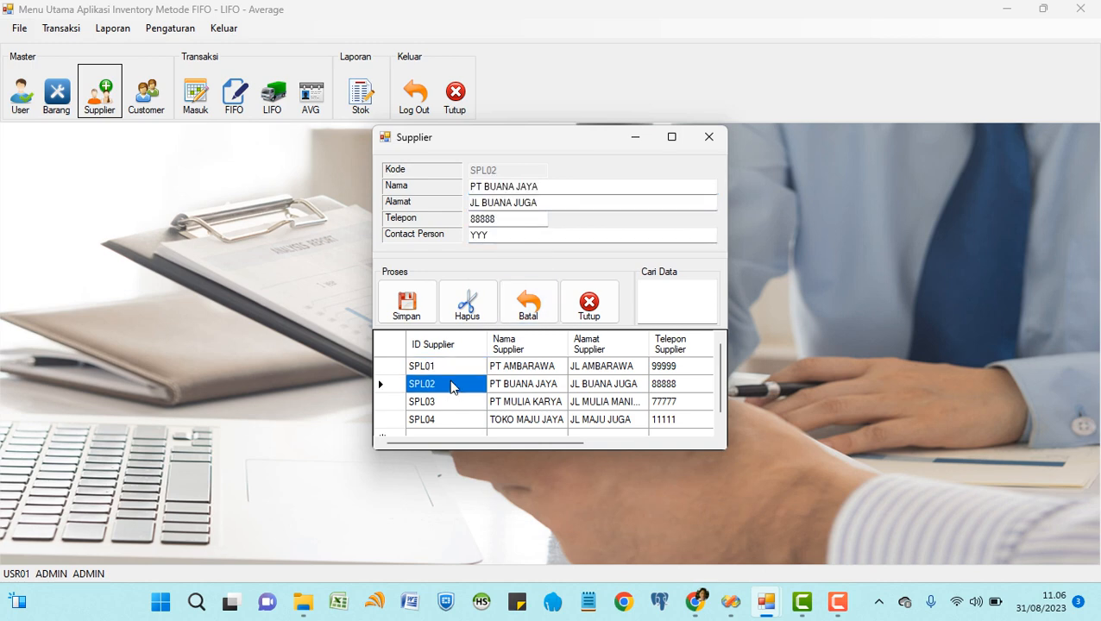
{"action": "left_click", "coordinate": [557, 202]}
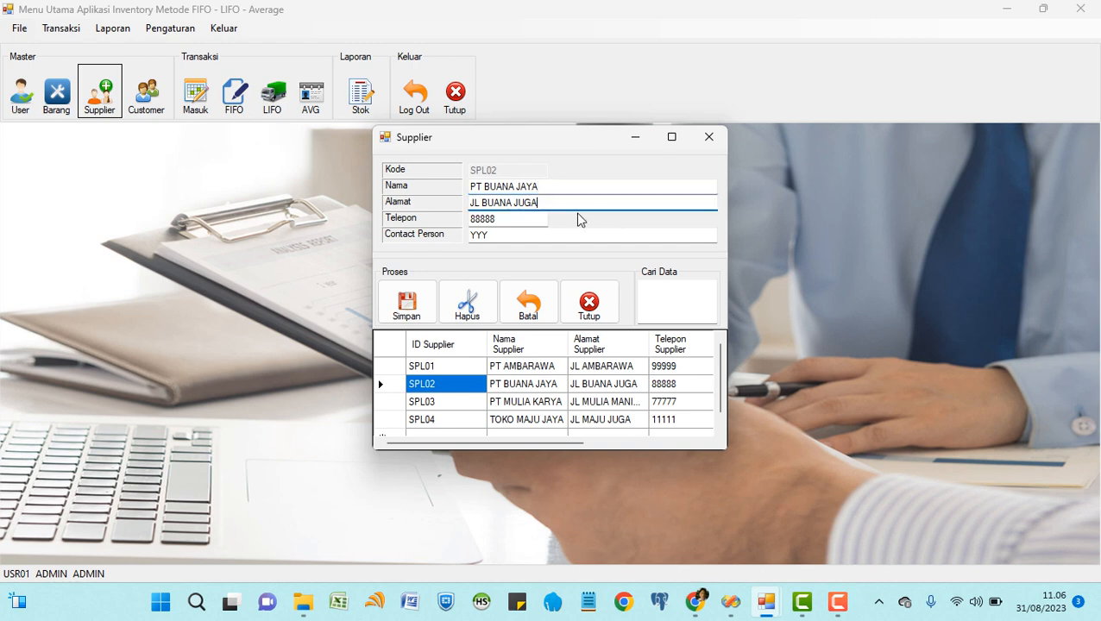
{"action": "left_click", "coordinate": [466, 403]}
{"action": "left_click", "coordinate": [468, 421]}
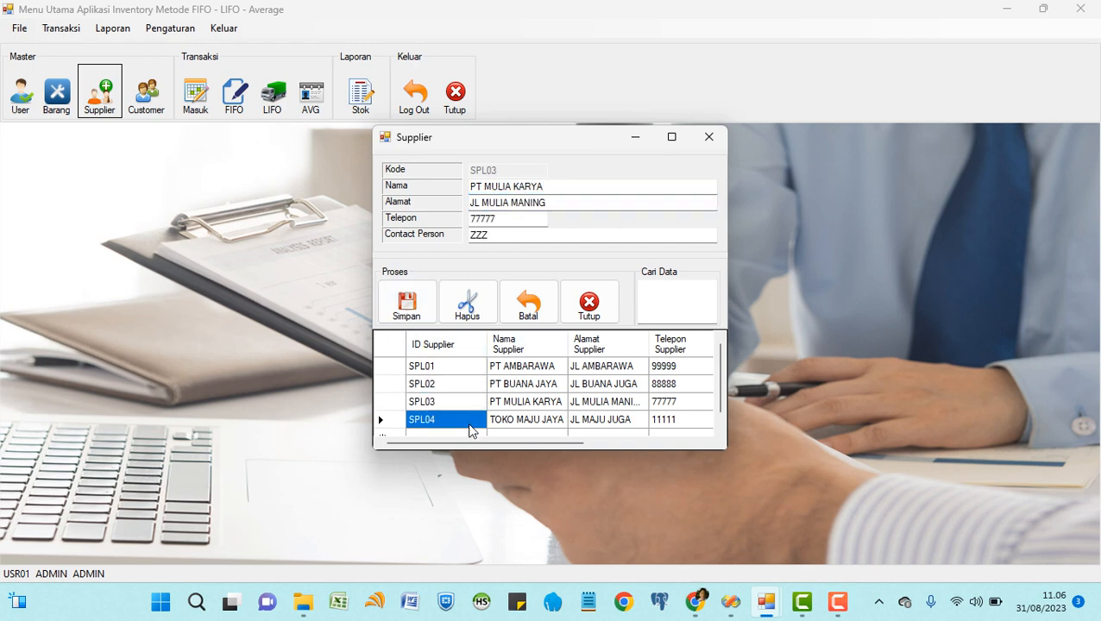
{"action": "left_click", "coordinate": [470, 312]}
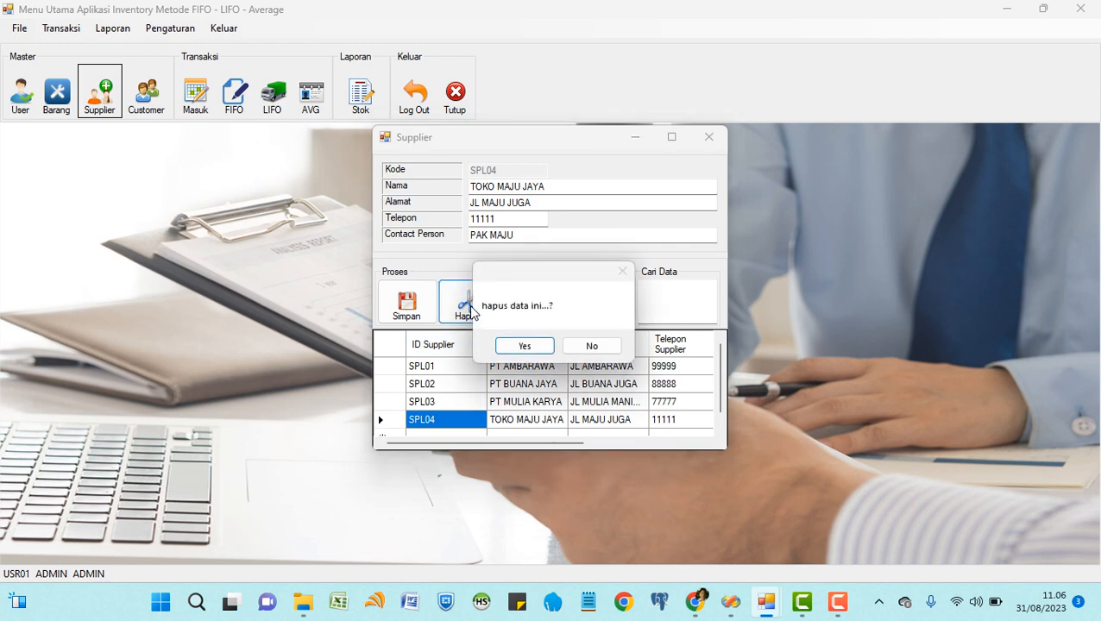
{"action": "left_click", "coordinate": [579, 344]}
{"action": "left_click", "coordinate": [673, 306]}
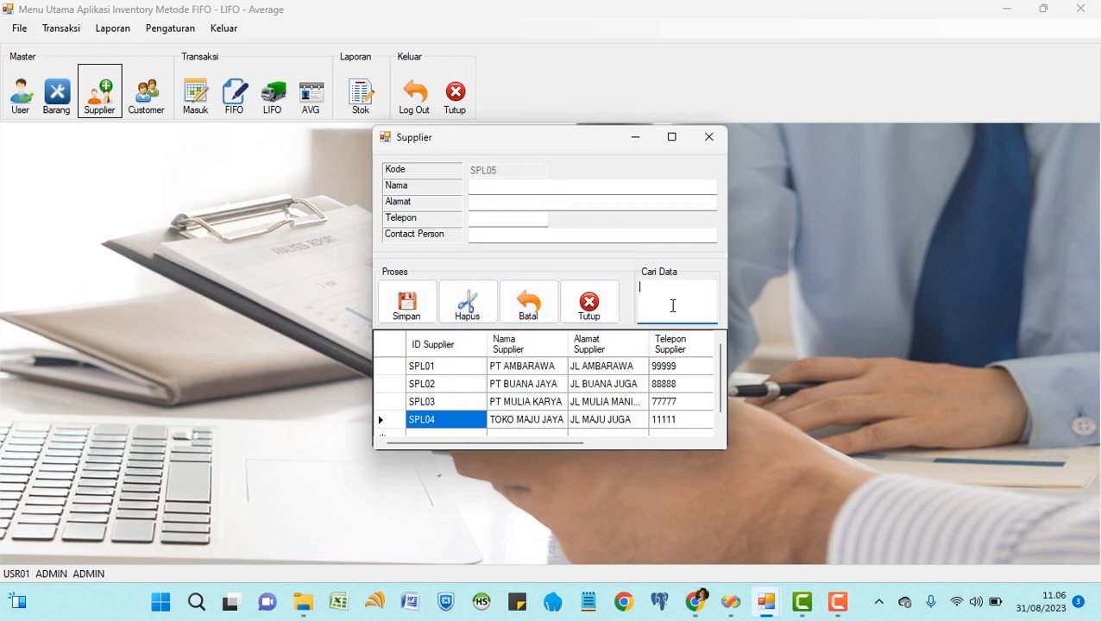
{"action": "type", "text": "BUA"}
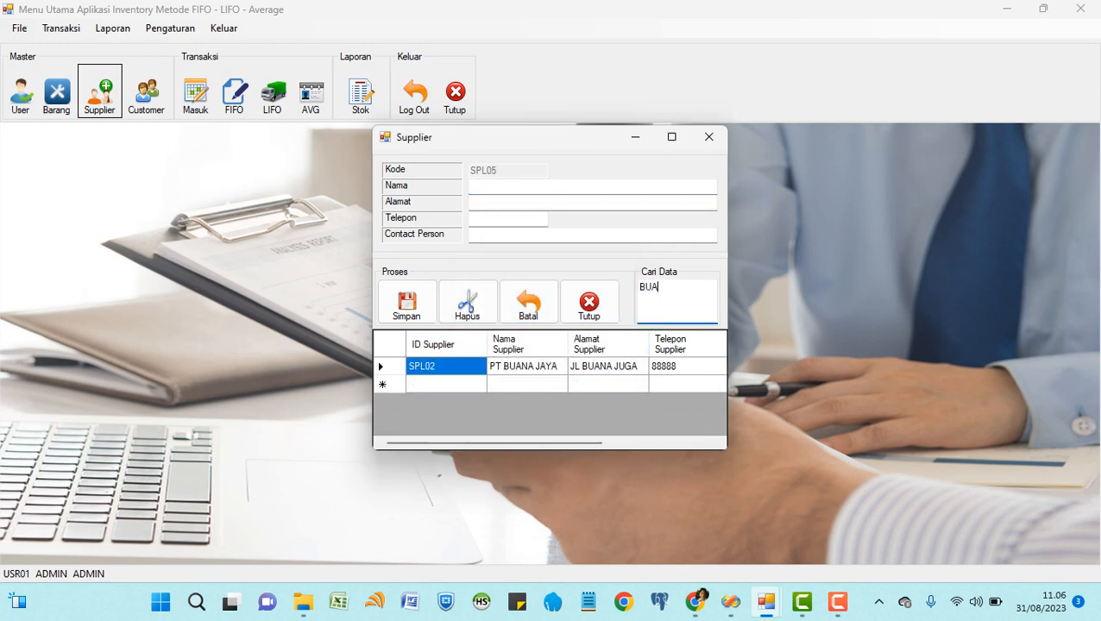
{"action": "key", "text": "BackSpace"}
{"action": "key", "text": "BackSpace"}
{"action": "key", "text": "BackSpace"}
{"action": "left_click", "coordinate": [611, 308]}
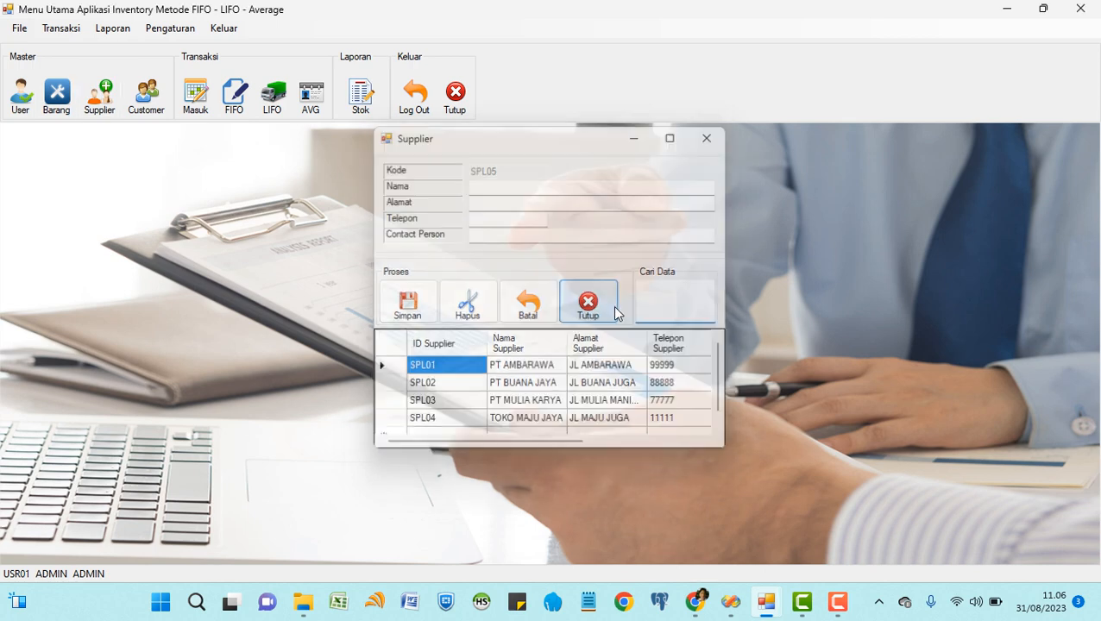
{"action": "left_click", "coordinate": [146, 104]}
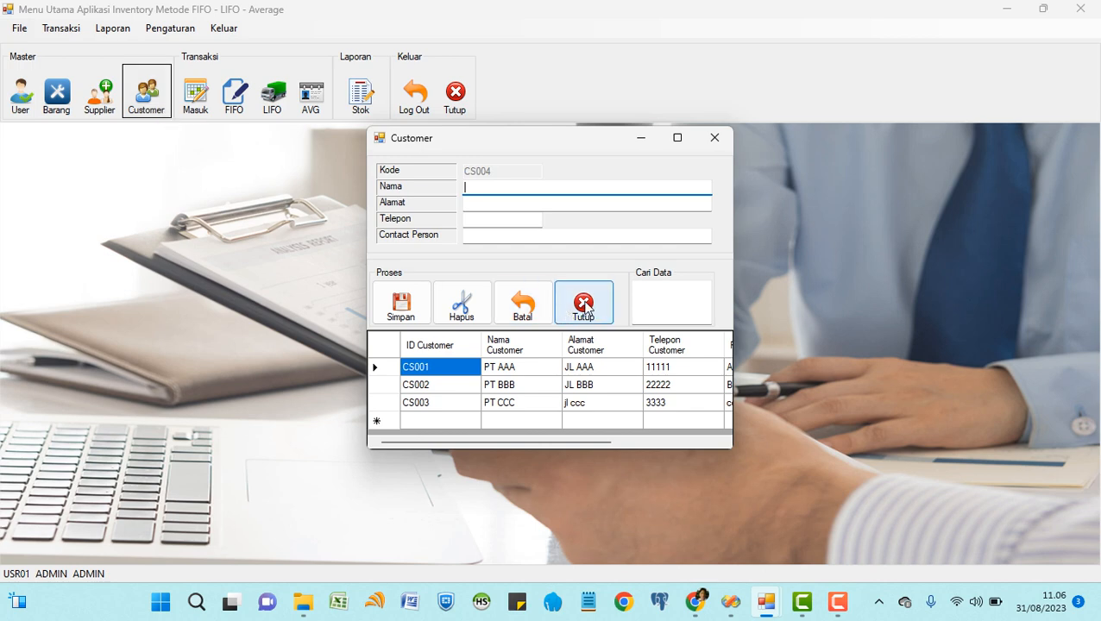
{"action": "left_click", "coordinate": [583, 304]}
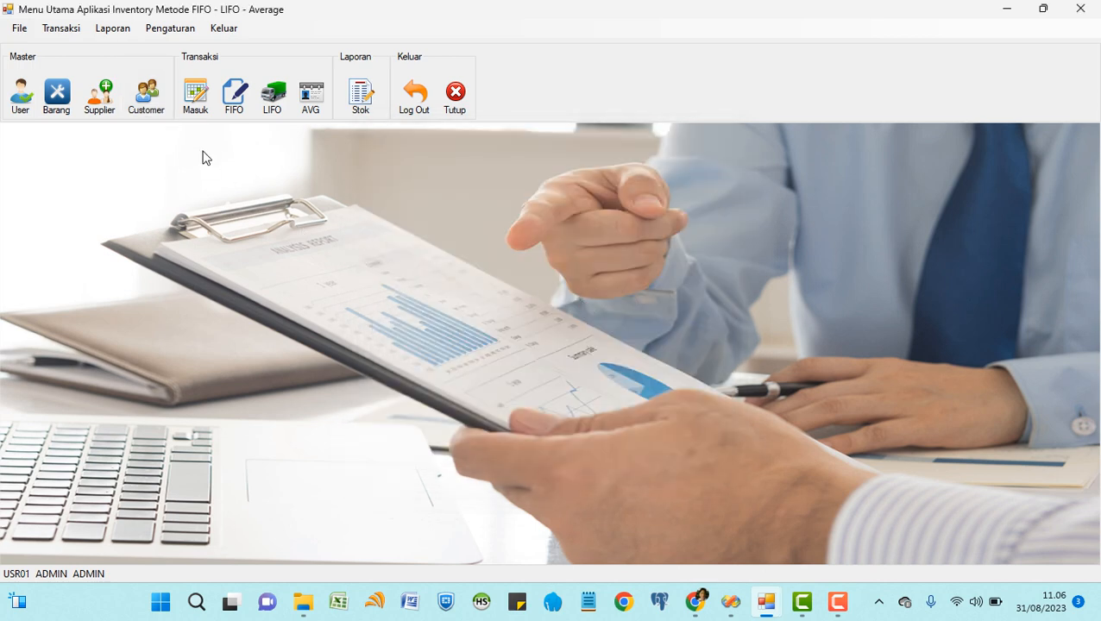
{"action": "left_click", "coordinate": [69, 97]}
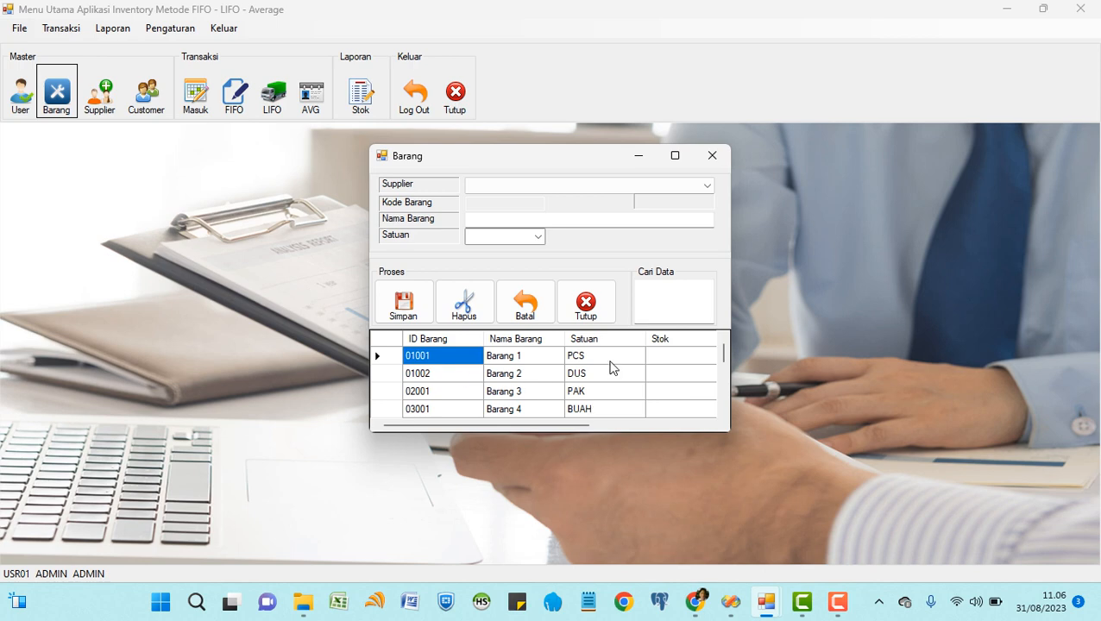
{"action": "left_click", "coordinate": [676, 157]}
{"action": "left_click_drag", "start_coordinate": [327, 209], "coordinate": [328, 383]}
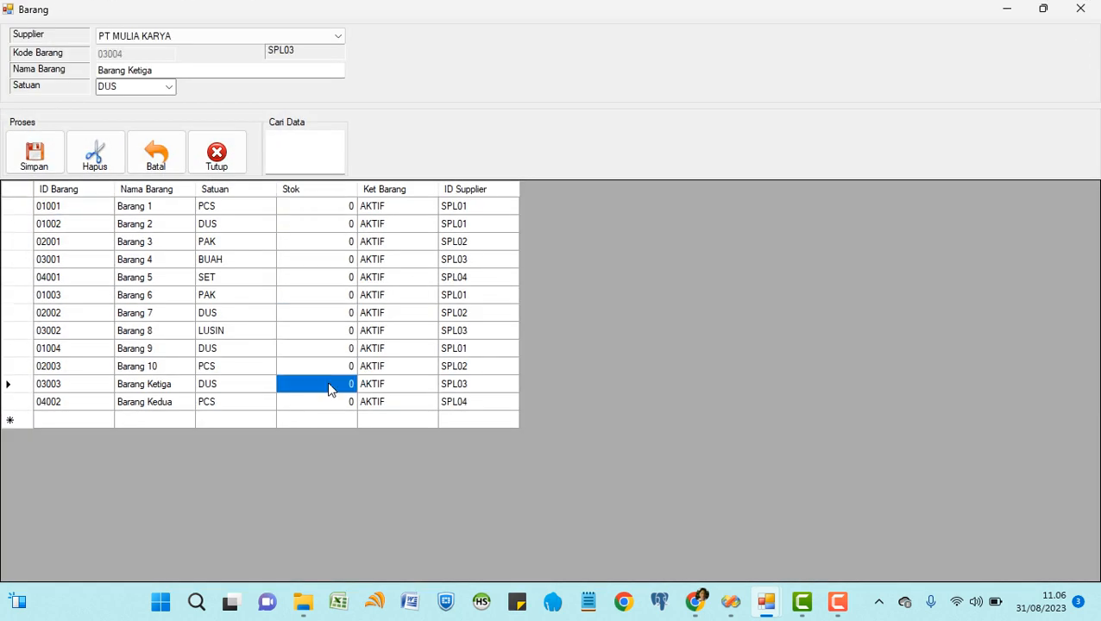
{"action": "left_click", "coordinate": [226, 164]}
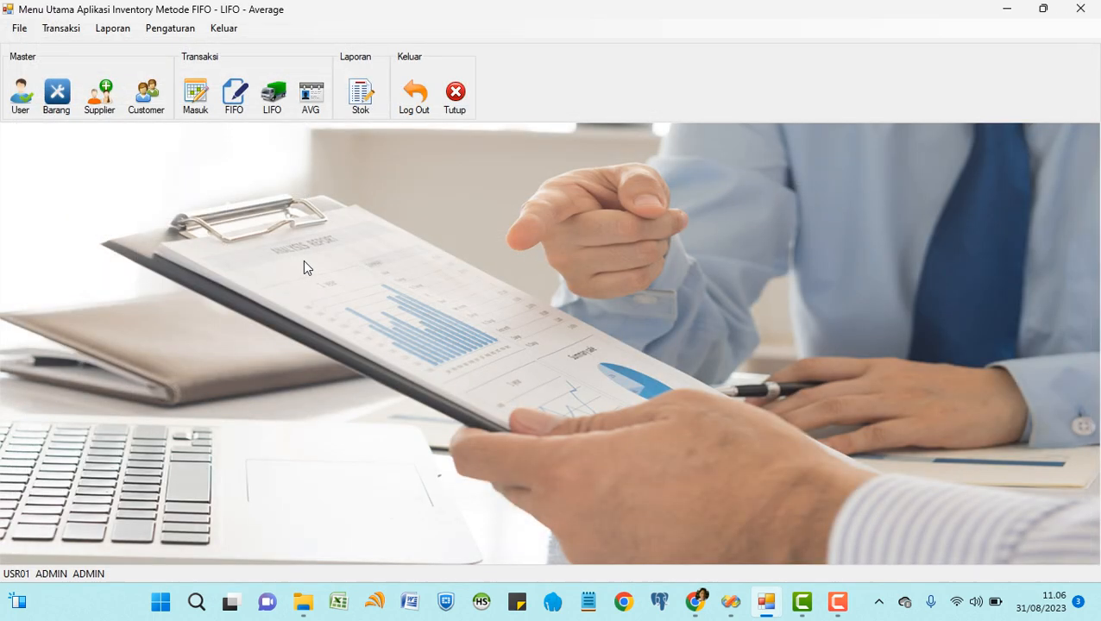
Start a goods receipt dated 29/08/2023 and add Barang 1: 10 units at 1.000.
{"action": "left_click", "coordinate": [196, 100]}
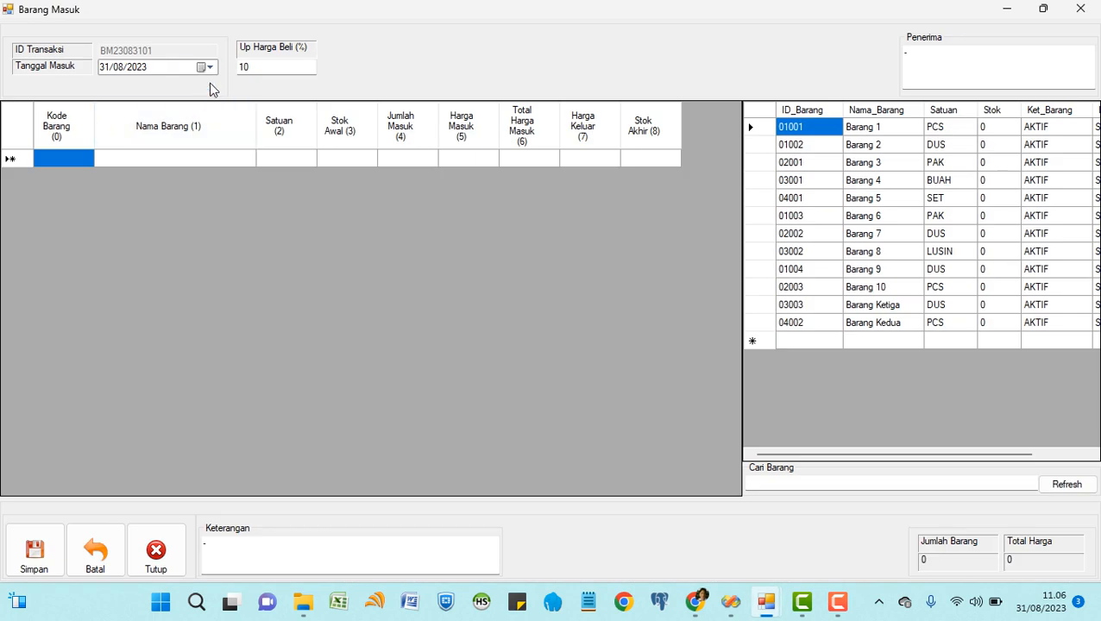
{"action": "left_click", "coordinate": [209, 67]}
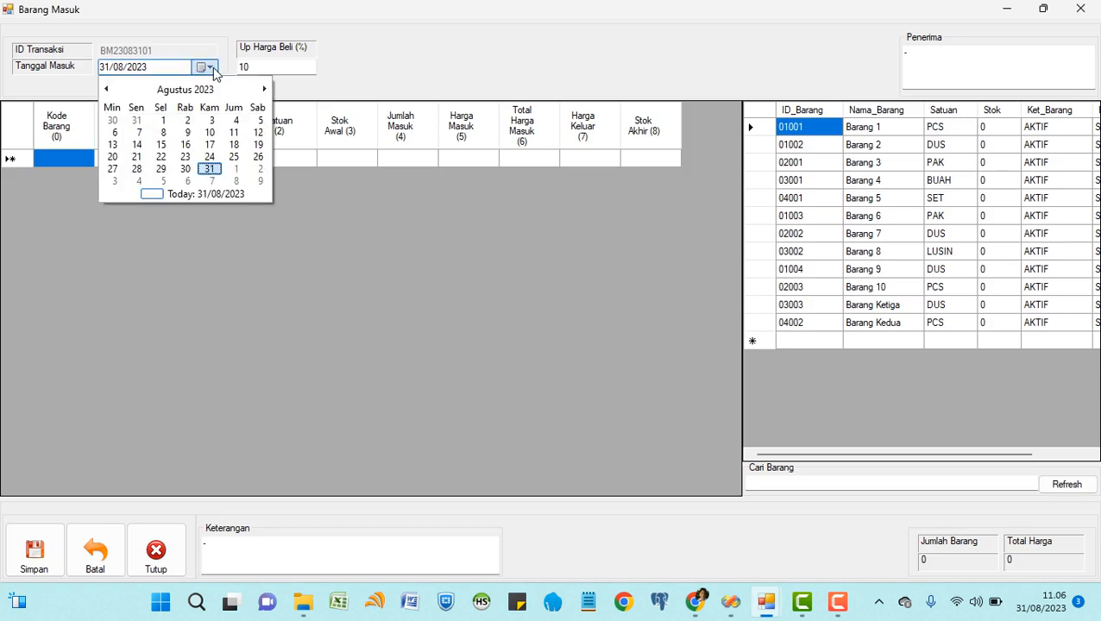
{"action": "left_click", "coordinate": [160, 169]}
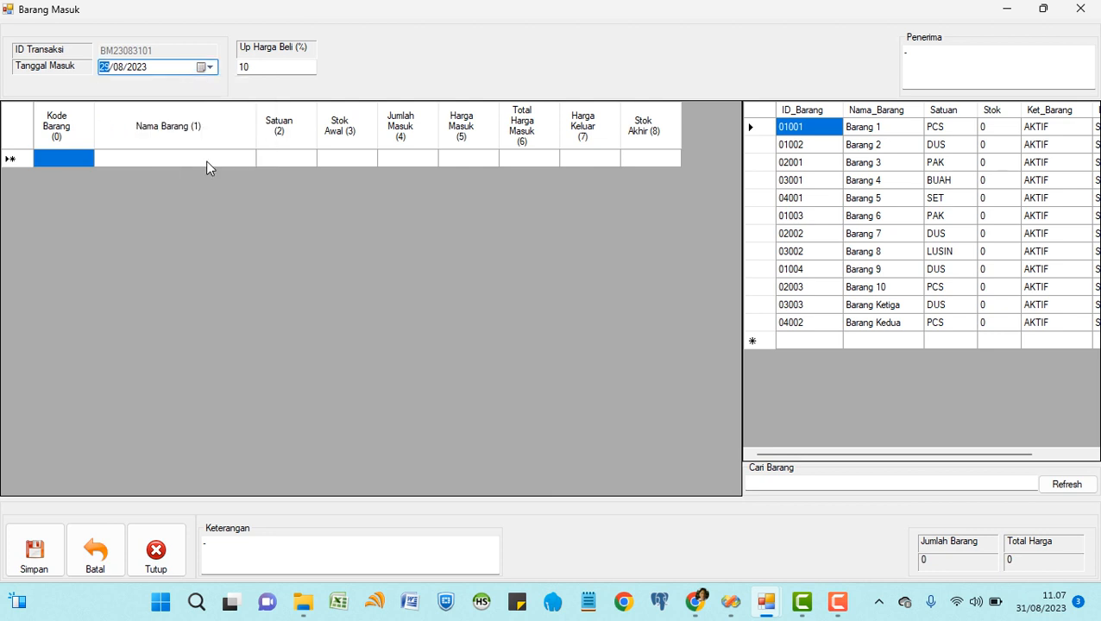
{"action": "double_click", "coordinate": [809, 129]}
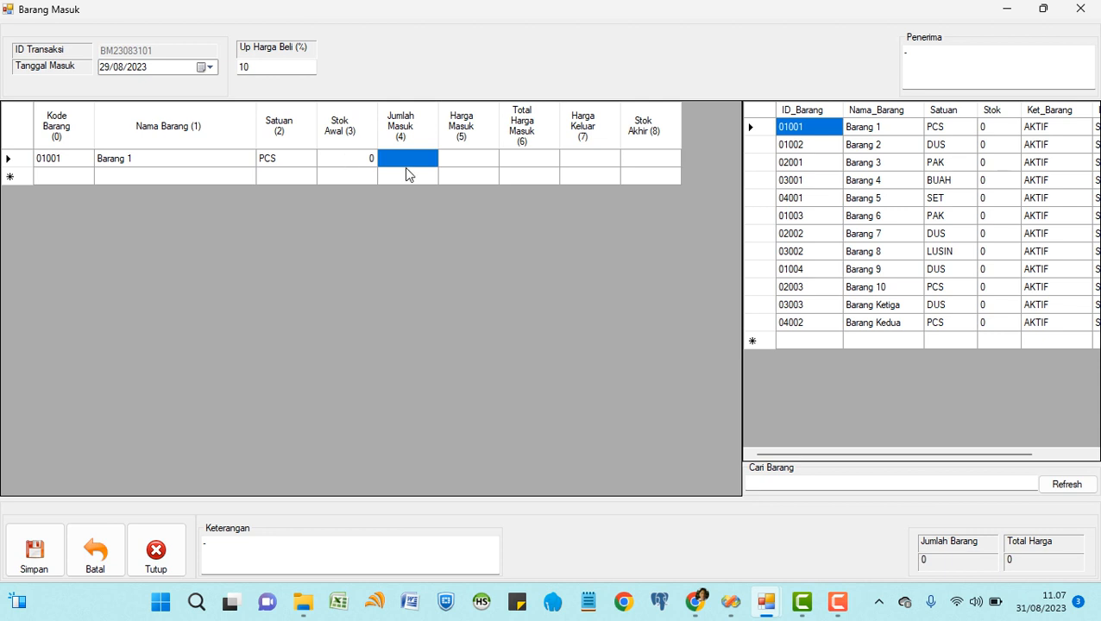
{"action": "type", "text": "10"}
{"action": "key", "text": "Tab"}
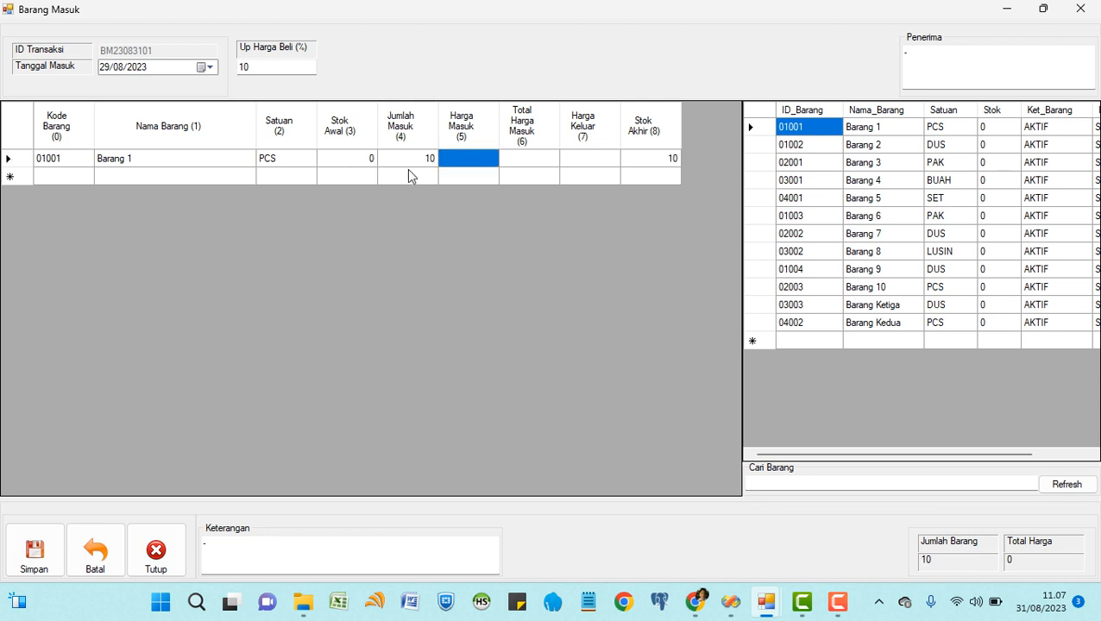
{"action": "type", "text": "1000"}
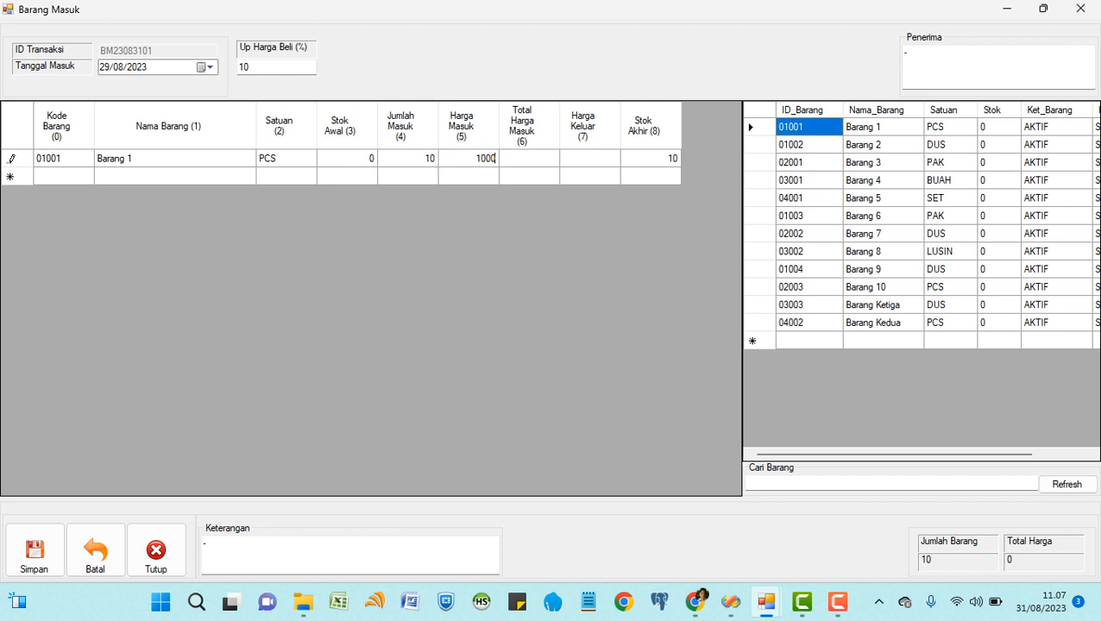
{"action": "key", "text": "Return"}
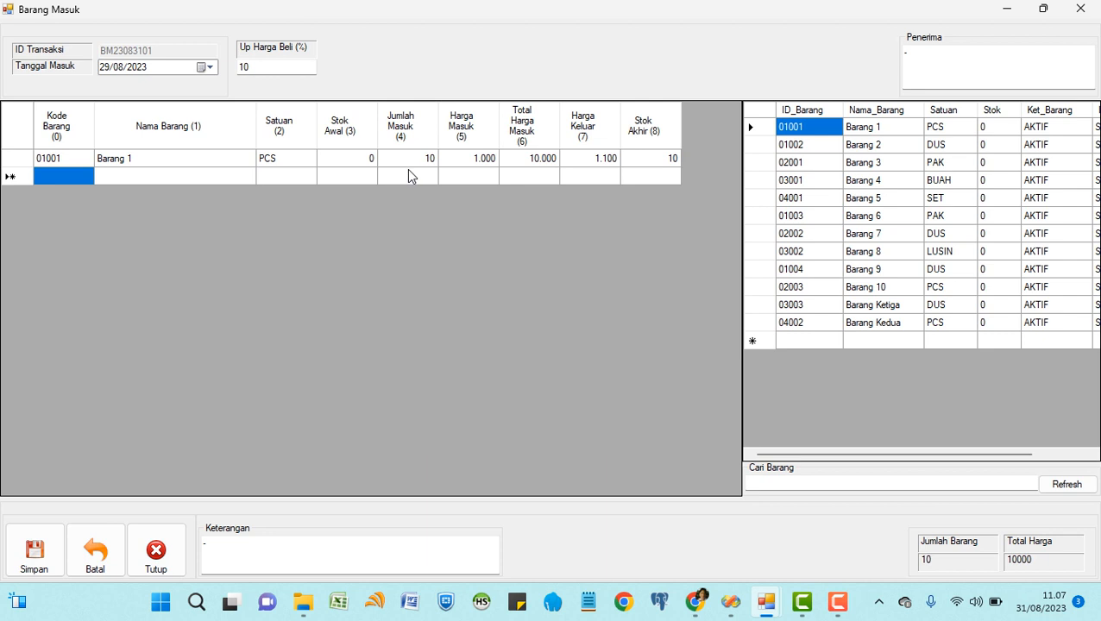
Add Barang 2 (15 units at 1.500) and Barang 3 (20 units at 2.000).
{"action": "double_click", "coordinate": [807, 146]}
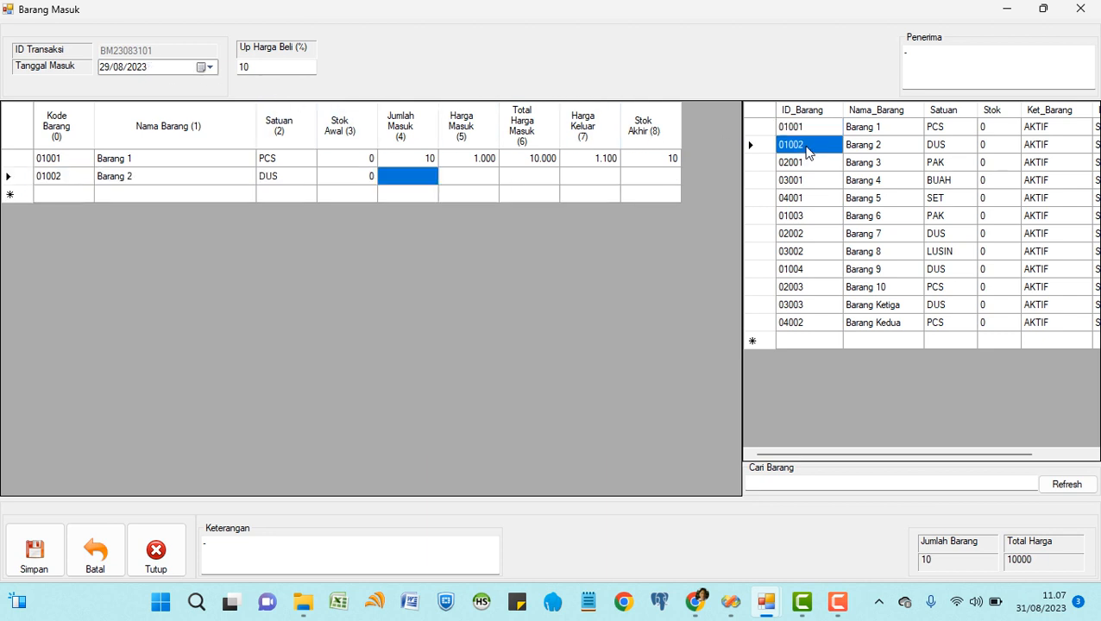
{"action": "type", "text": "15"}
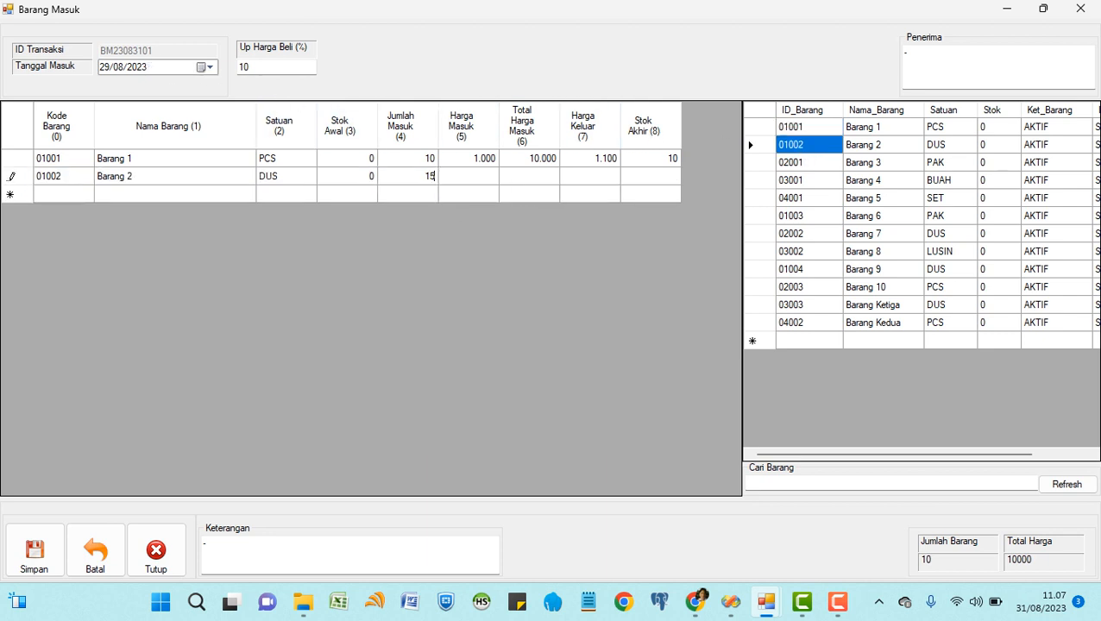
{"action": "key", "text": "Return"}
{"action": "type", "text": "1500"}
{"action": "key", "text": "Return"}
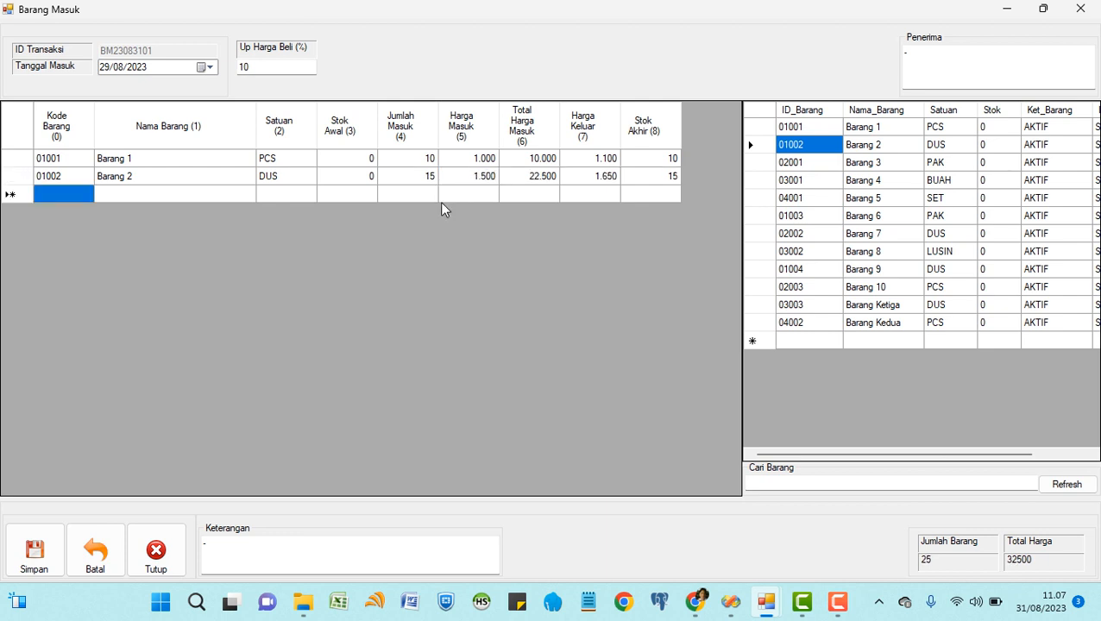
{"action": "double_click", "coordinate": [820, 163]}
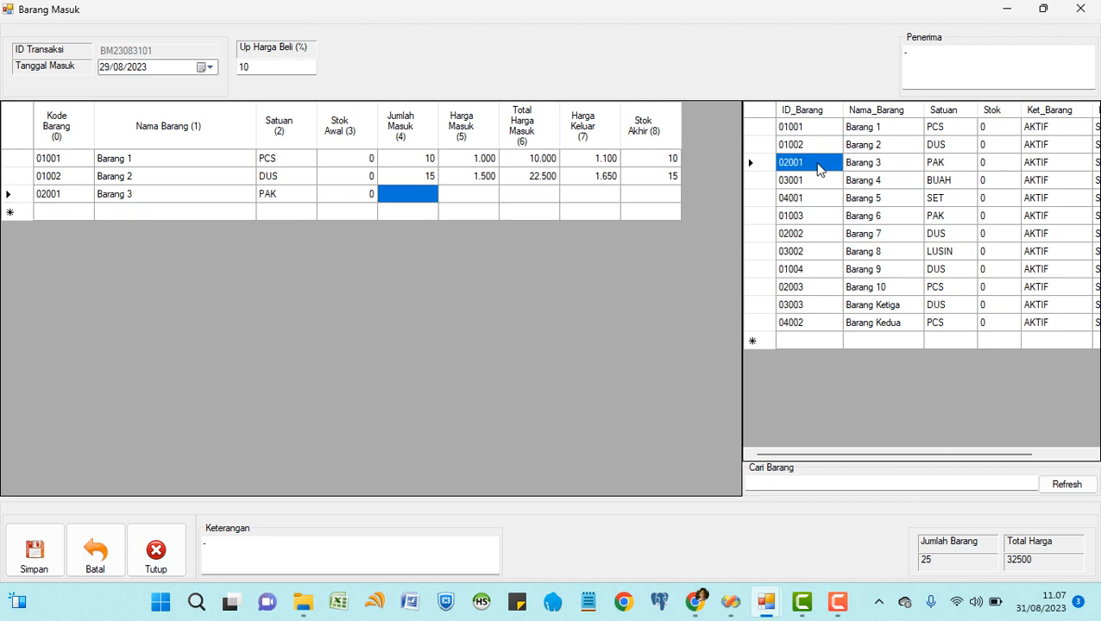
{"action": "type", "text": "20"}
{"action": "key", "text": "Return"}
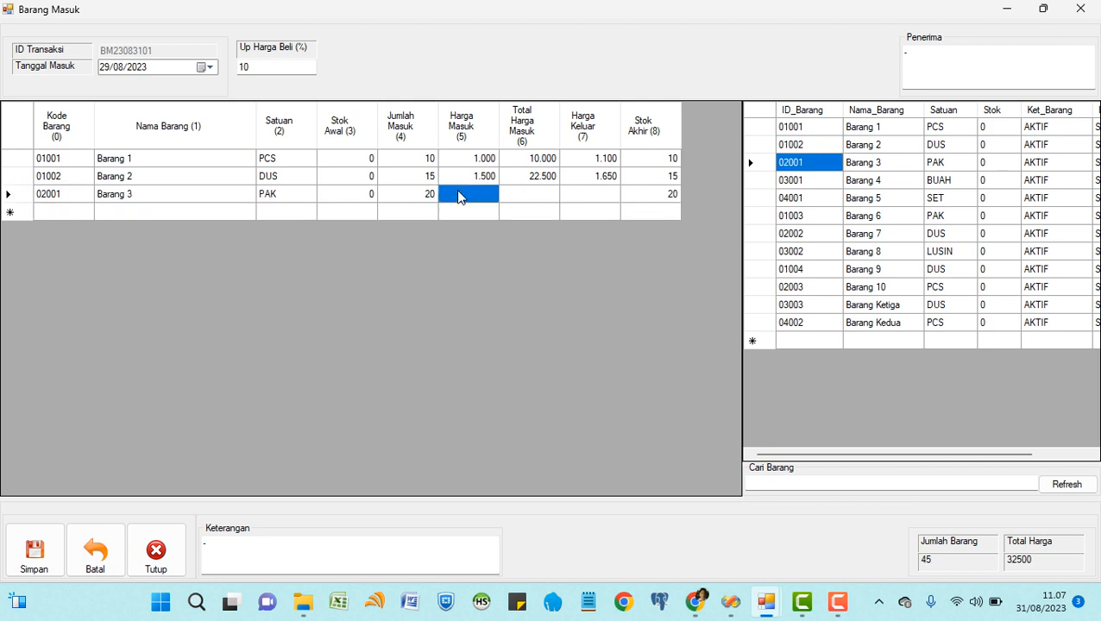
{"action": "type", "text": "2.000"}
{"action": "key", "text": "Return"}
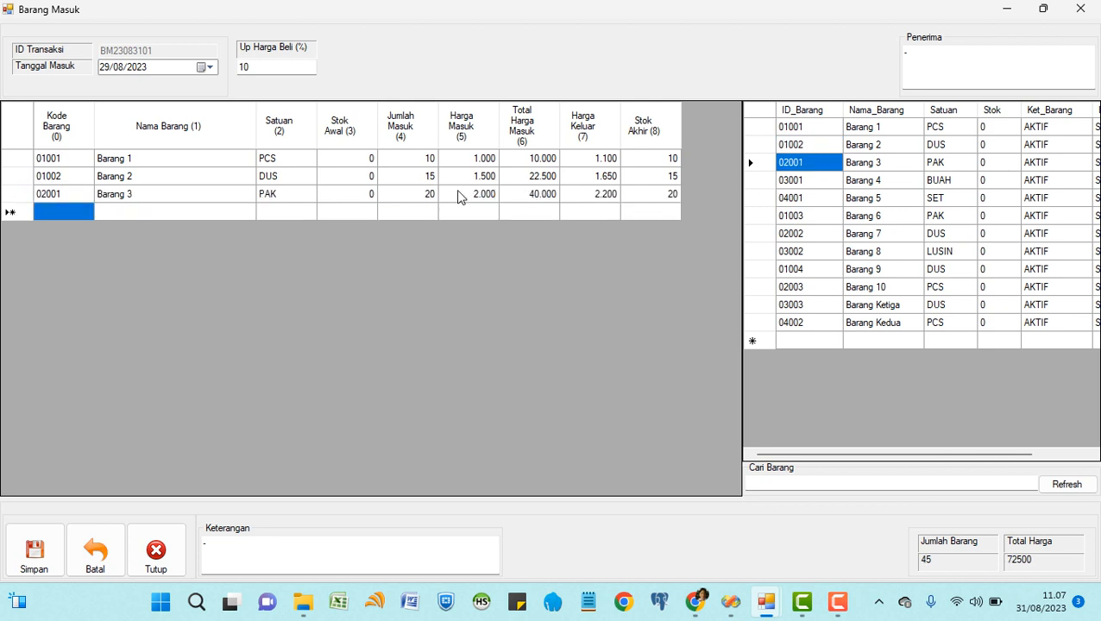
{"action": "left_click", "coordinate": [274, 69]}
Check the markup of 10 and the computed selling prices 1.100, 1.650 and 2.200.
{"action": "left_click_drag", "start_coordinate": [247, 65], "coordinate": [226, 69]}
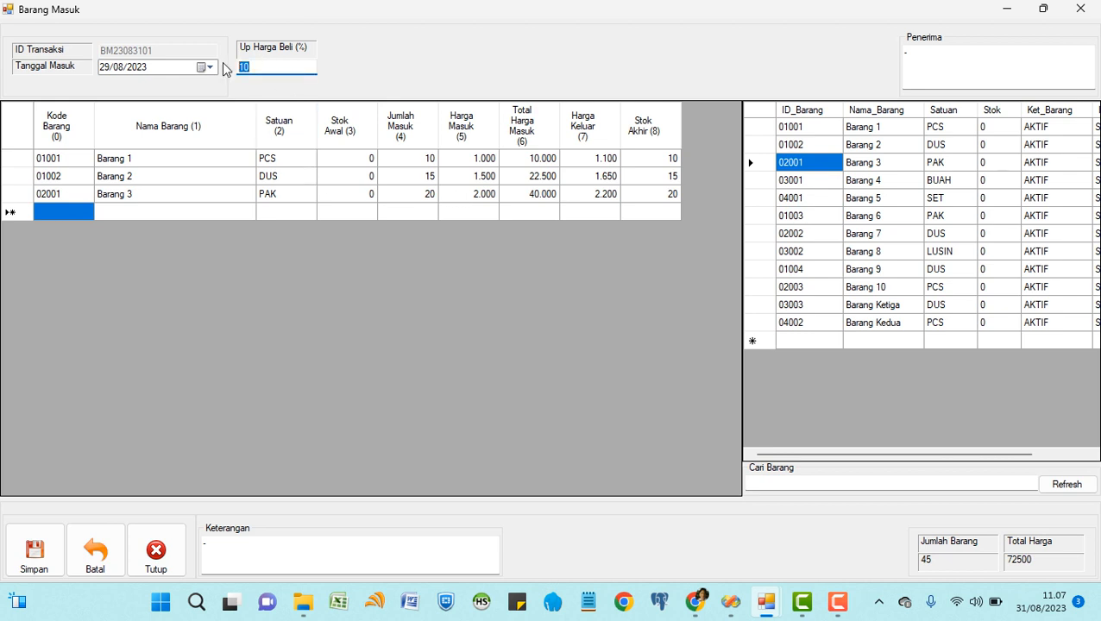
{"action": "left_click", "coordinate": [543, 164]}
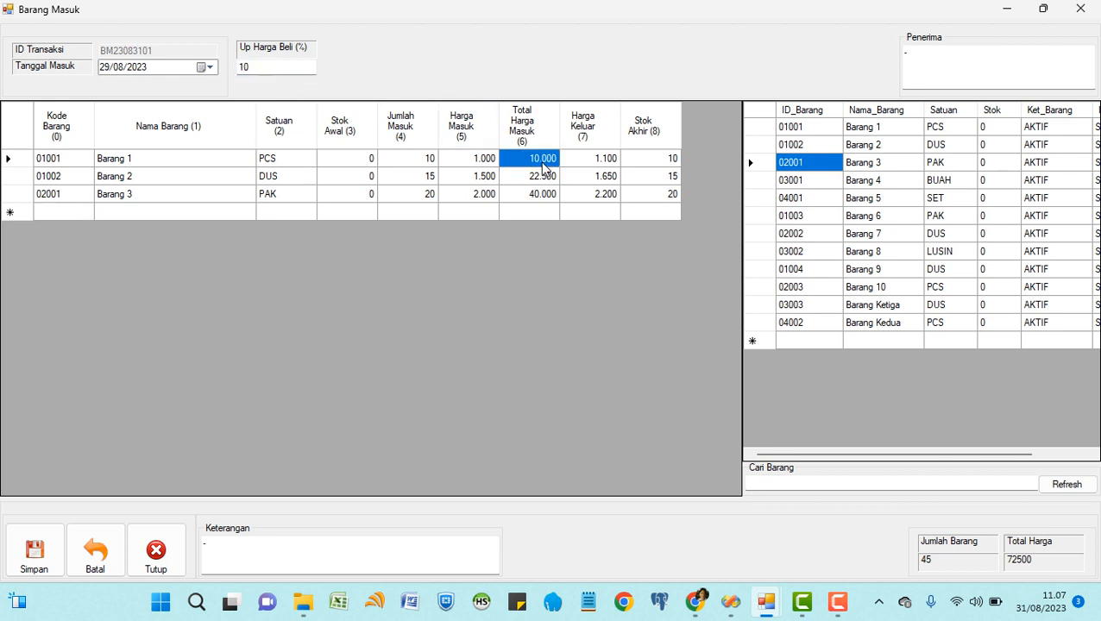
{"action": "left_click", "coordinate": [594, 164]}
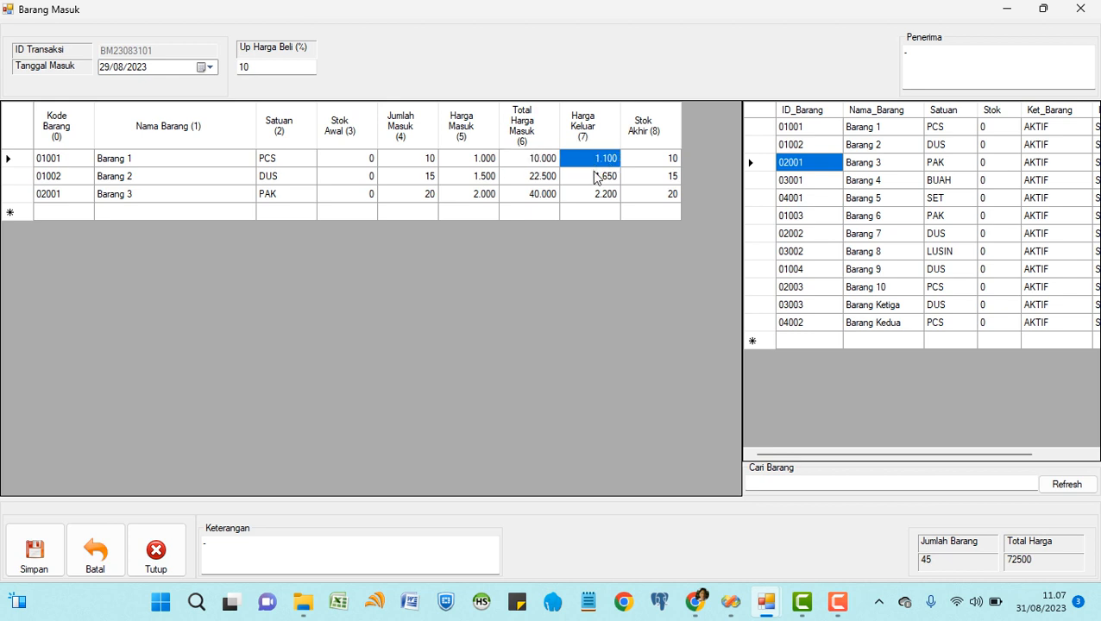
{"action": "left_click", "coordinate": [596, 176]}
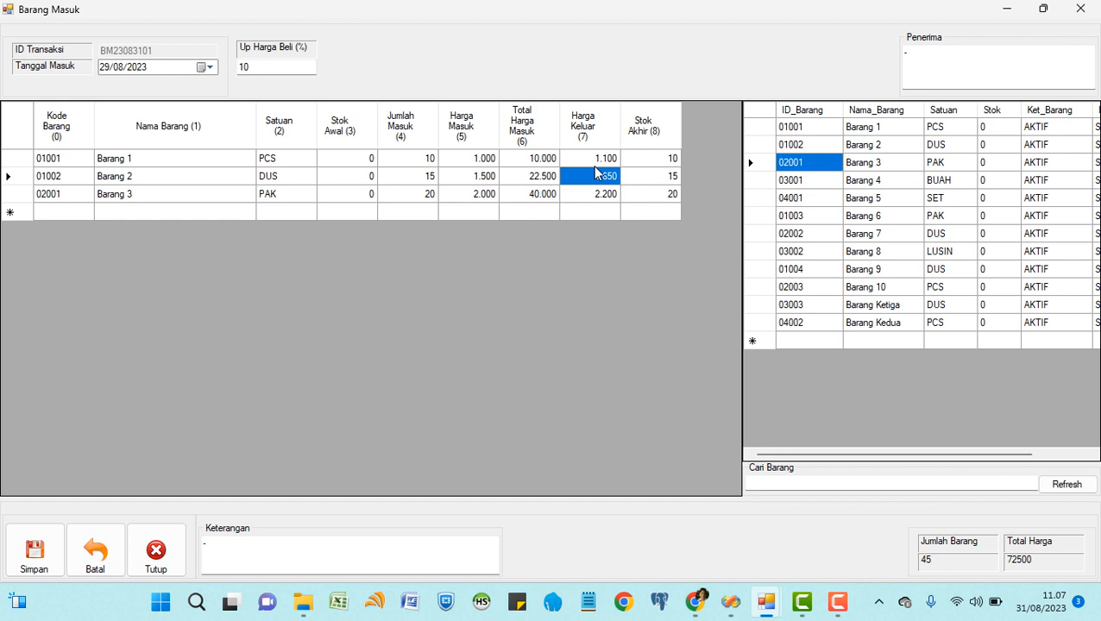
{"action": "left_click", "coordinate": [270, 67]}
{"action": "double_click", "coordinate": [280, 64]}
{"action": "left_click", "coordinate": [582, 159]}
{"action": "left_click", "coordinate": [592, 177]}
{"action": "left_click", "coordinate": [589, 197]}
{"action": "left_click", "coordinate": [471, 159]}
{"action": "left_click", "coordinate": [473, 177]}
{"action": "left_click", "coordinate": [474, 195]}
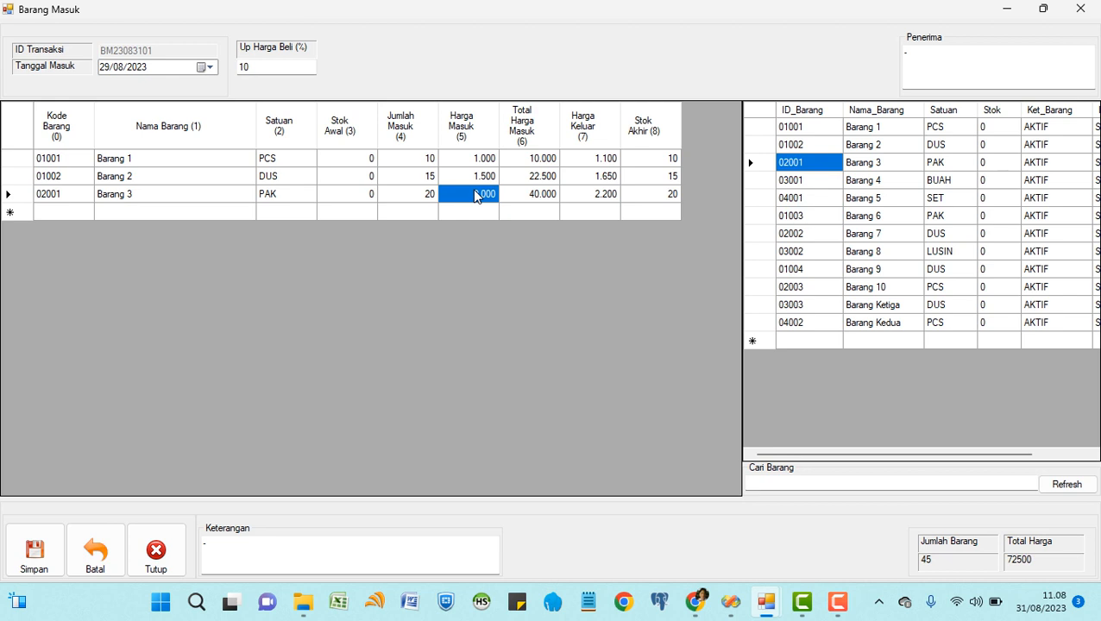
{"action": "left_click_drag", "start_coordinate": [266, 69], "coordinate": [239, 68]}
Save the goods receipt and set the new receipt date to 30/08/2023.
{"action": "left_click", "coordinate": [925, 53]}
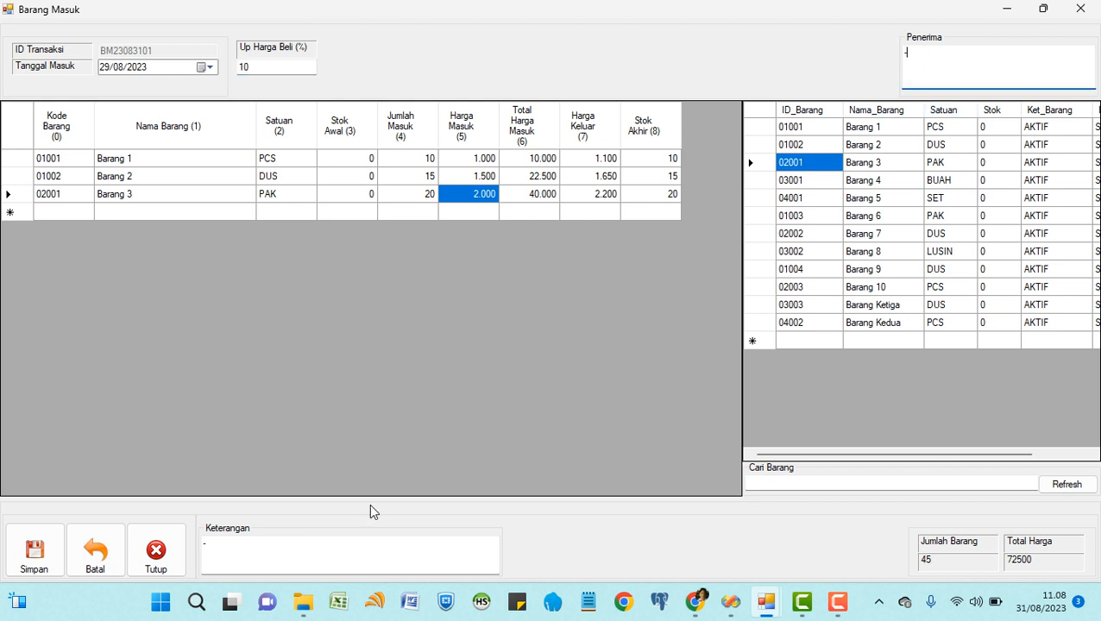
{"action": "left_click", "coordinate": [245, 553]}
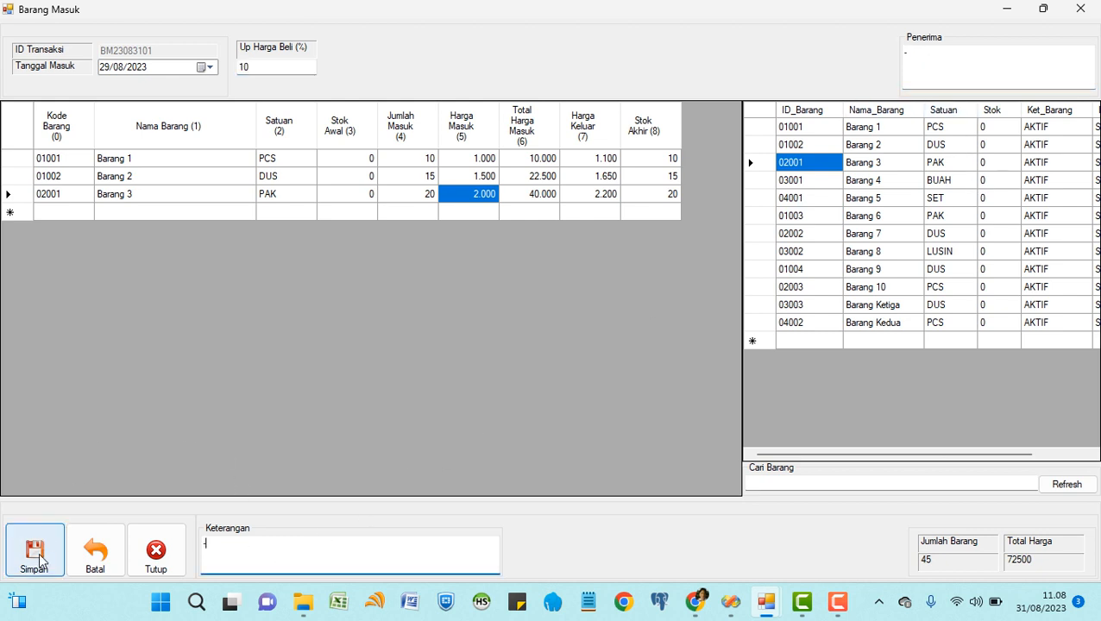
{"action": "left_click", "coordinate": [39, 559]}
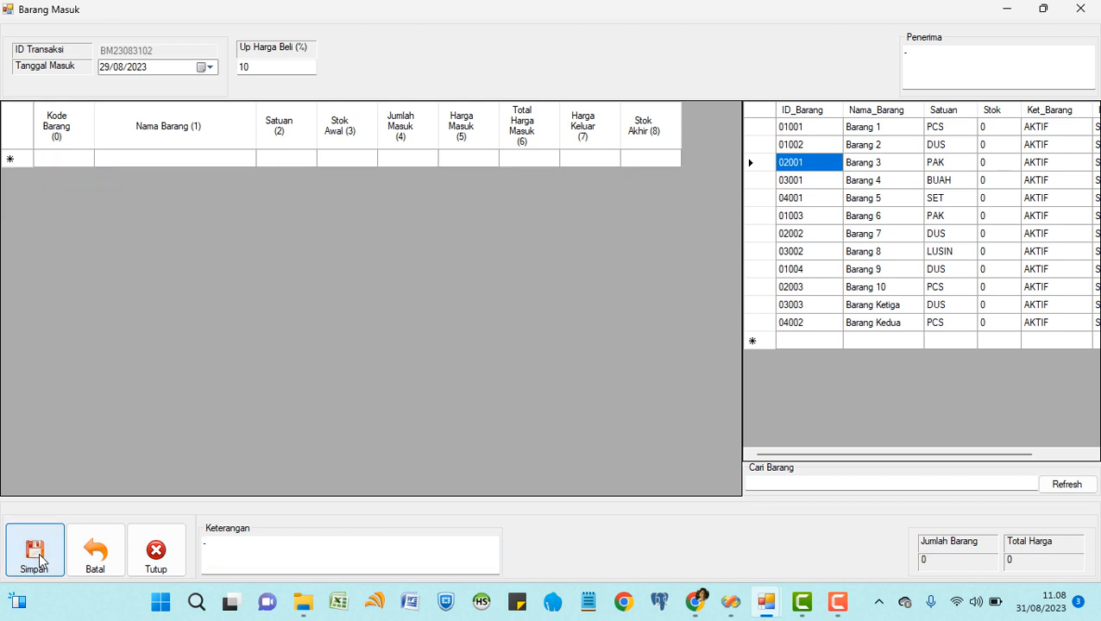
{"action": "left_click", "coordinate": [210, 67]}
{"action": "left_click", "coordinate": [188, 170]}
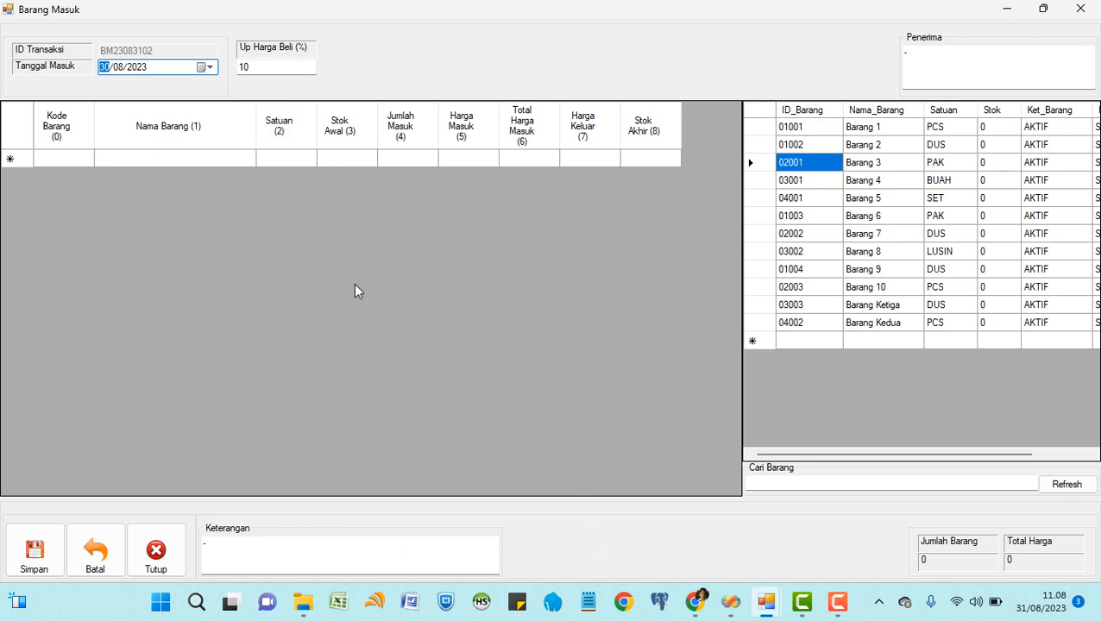
Verify in the maximised Barang list that Barang 1–3 hold stock 10, 15 and 20, then close it.
{"action": "left_click", "coordinate": [1006, 9]}
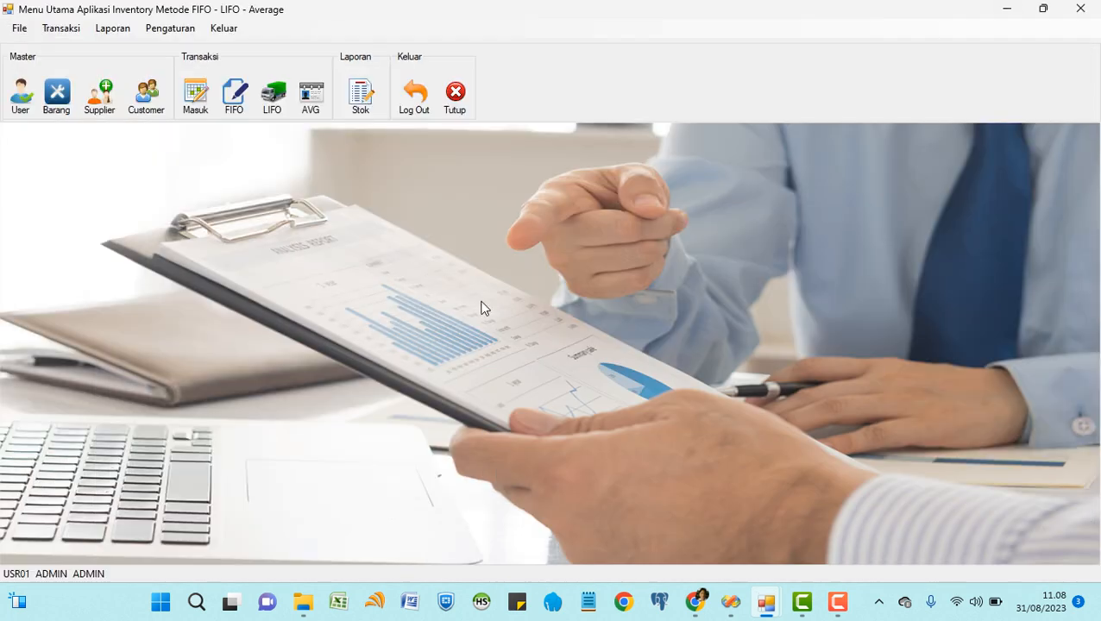
{"action": "left_click", "coordinate": [56, 95]}
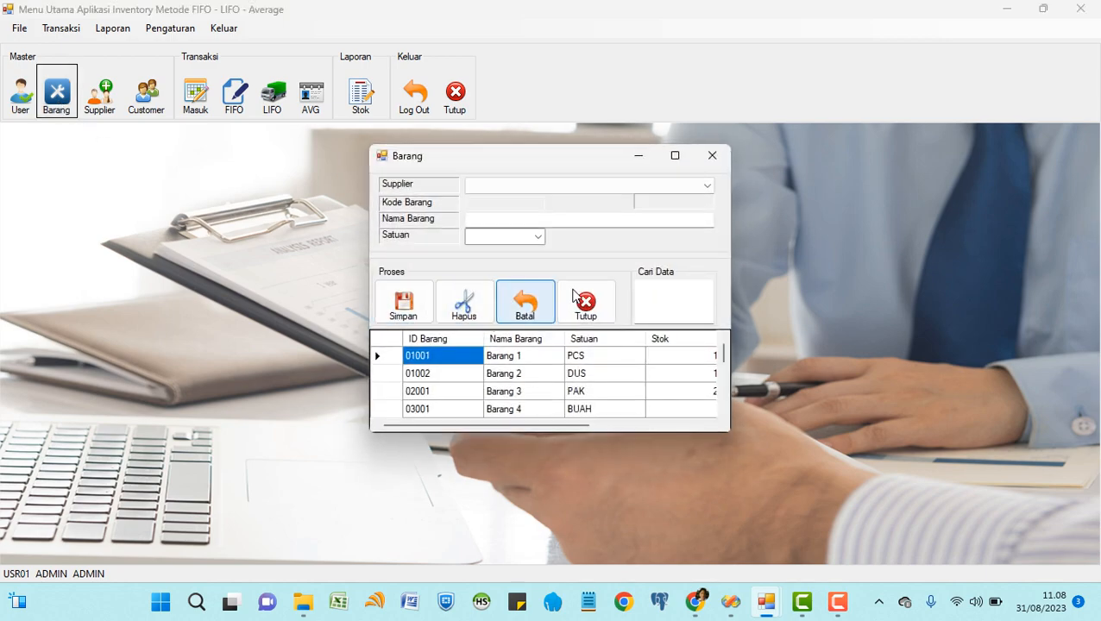
{"action": "left_click", "coordinate": [670, 156]}
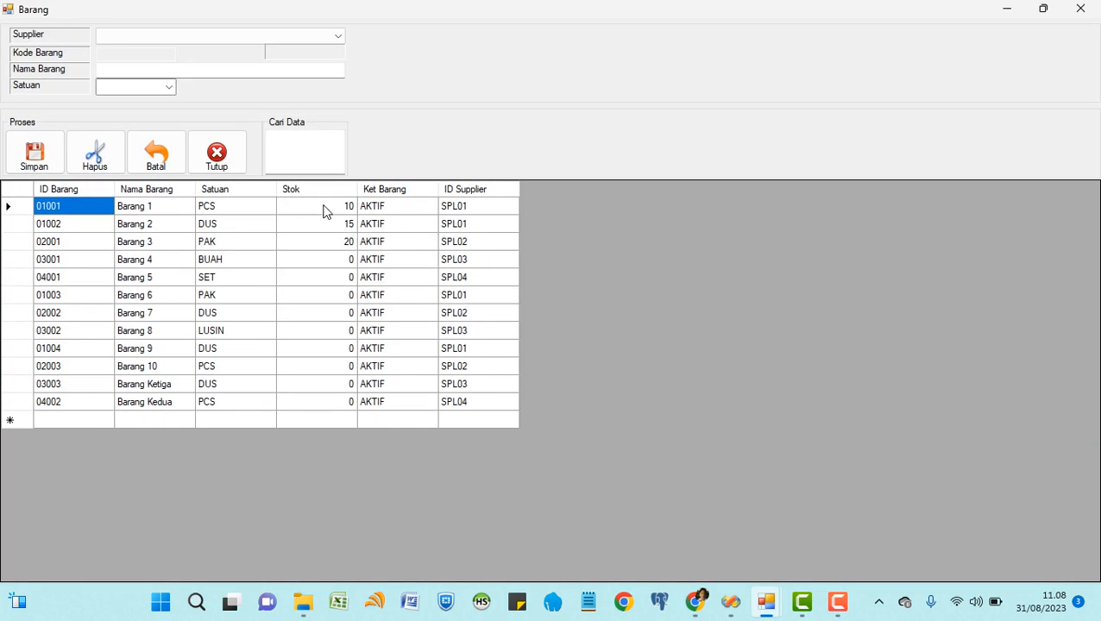
{"action": "left_click", "coordinate": [323, 211]}
{"action": "left_click", "coordinate": [327, 226]}
{"action": "left_click", "coordinate": [328, 244]}
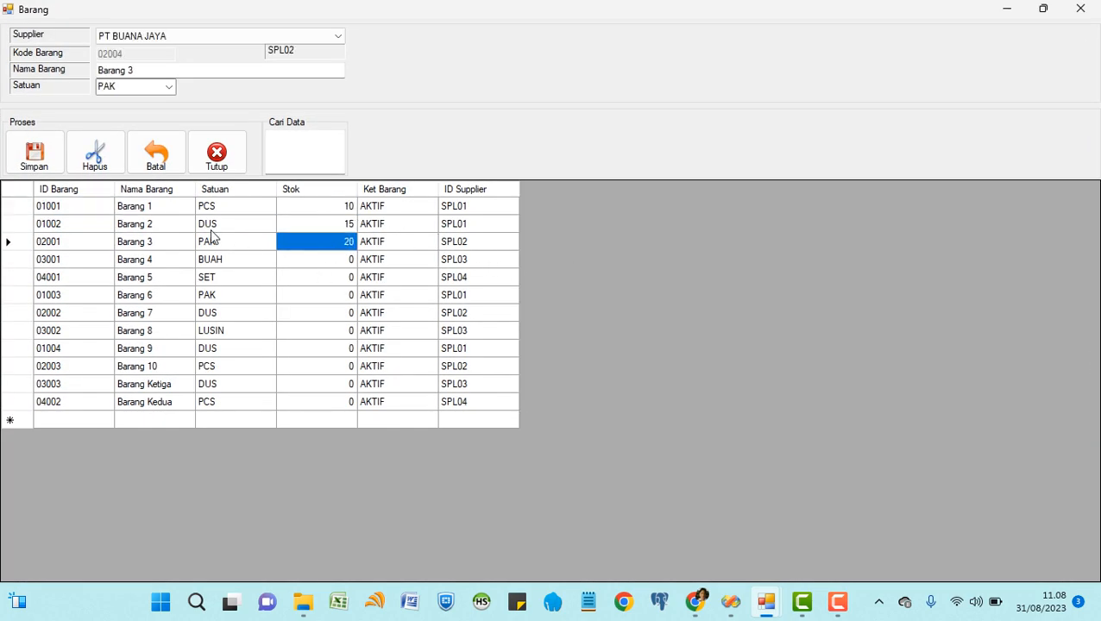
{"action": "left_click", "coordinate": [217, 156]}
Restore the goods receipt window, keep the date 30/08/2023, and set the markup to 5.
{"action": "mouse_move", "coordinate": [760, 610]}
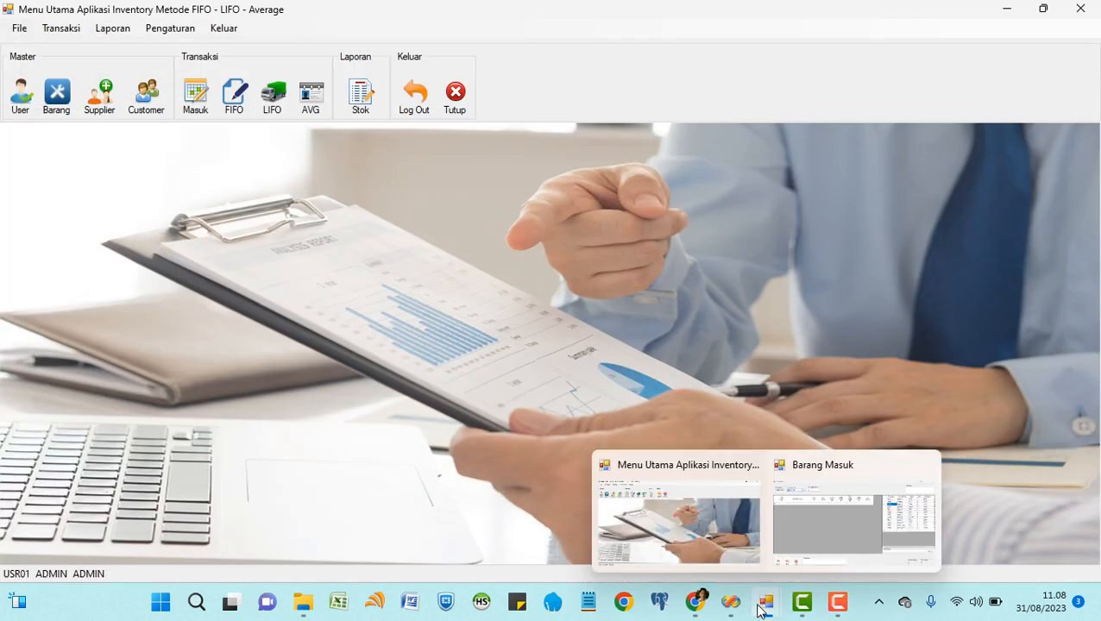
{"action": "left_click", "coordinate": [773, 557]}
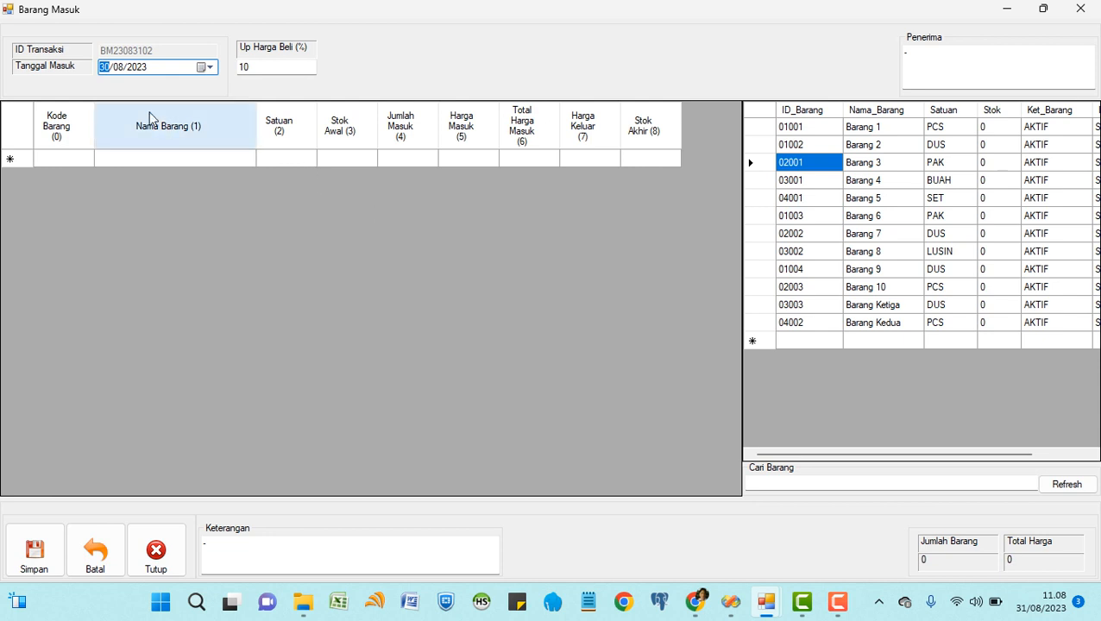
{"action": "left_click", "coordinate": [209, 66]}
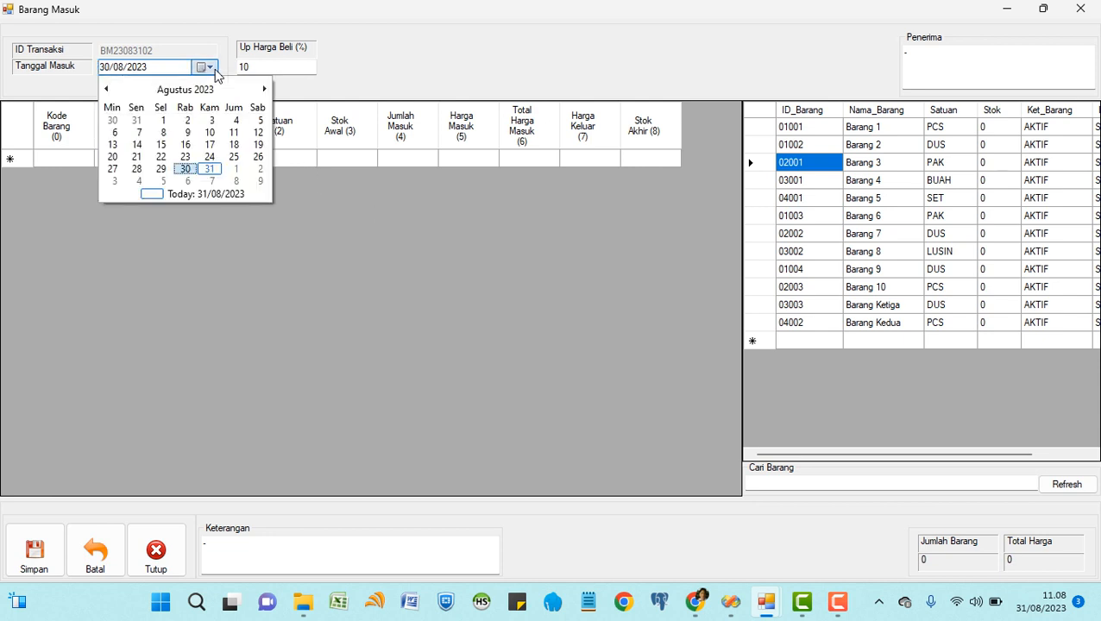
{"action": "left_click", "coordinate": [185, 169]}
{"action": "left_click", "coordinate": [262, 67]}
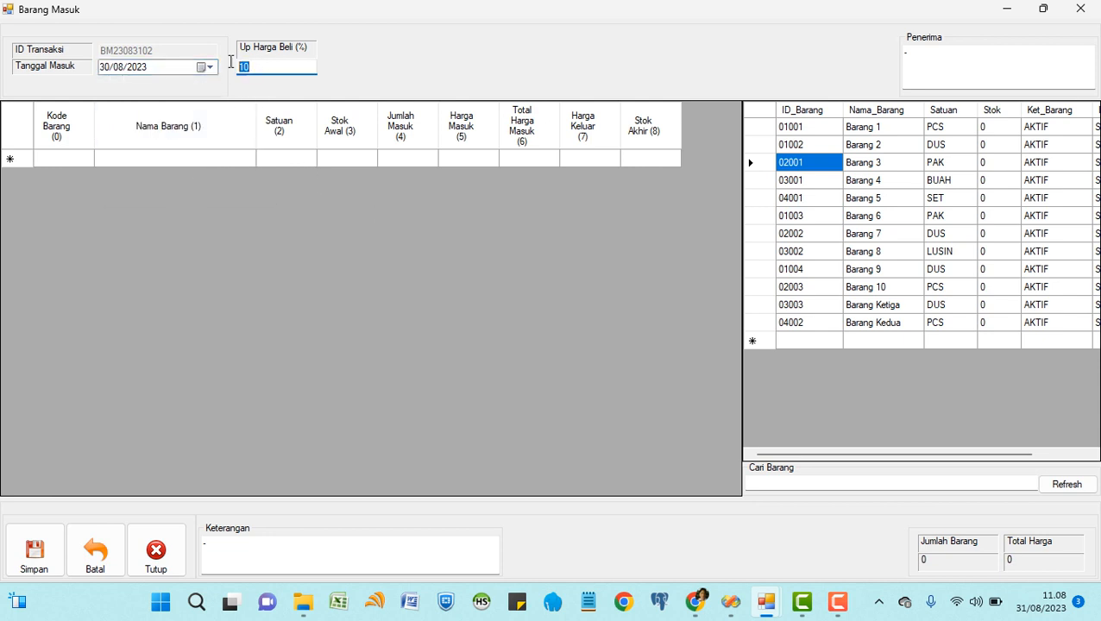
{"action": "type", "text": "5"}
Add Barang 1 (5 units at 1.000) and Barang 2 (10 units at 1.400).
{"action": "double_click", "coordinate": [818, 130]}
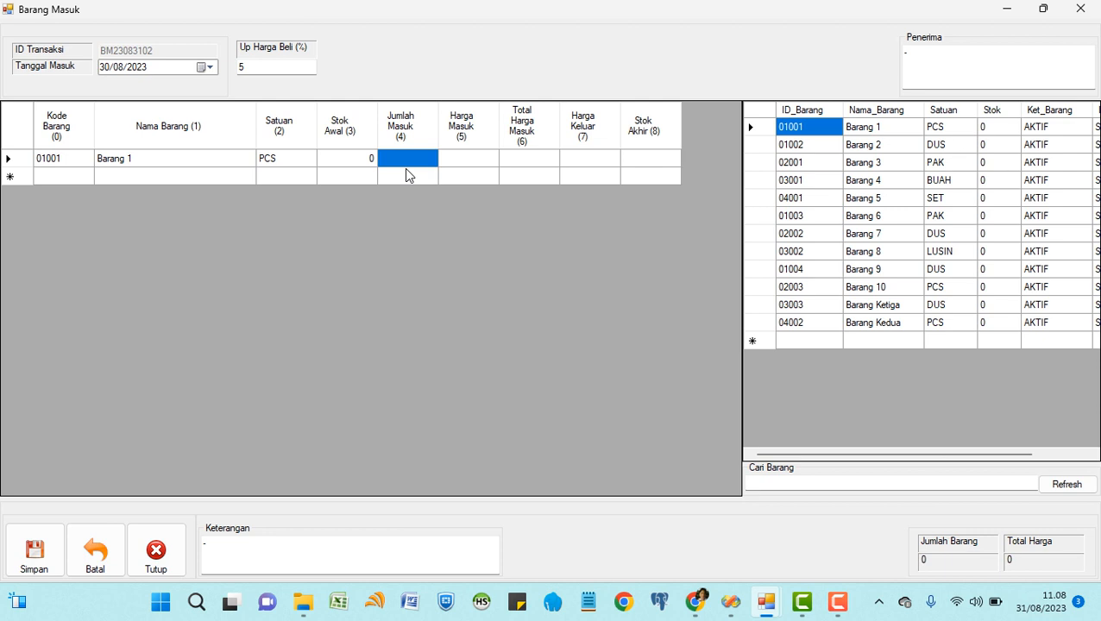
{"action": "type", "text": "5"}
{"action": "key", "text": "Tab"}
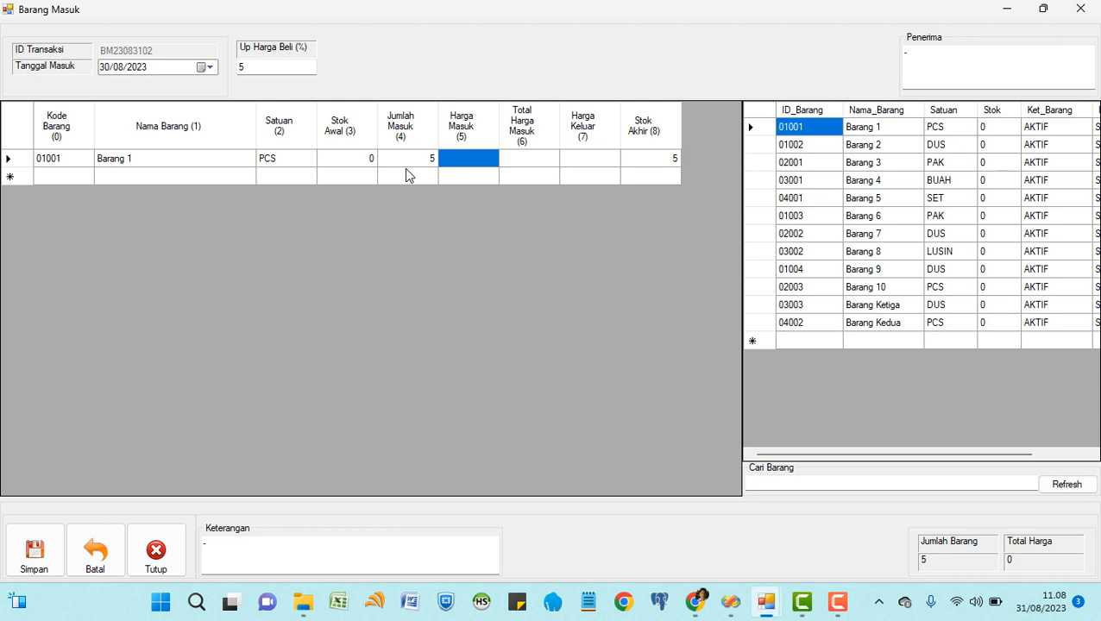
{"action": "type", "text": "1000"}
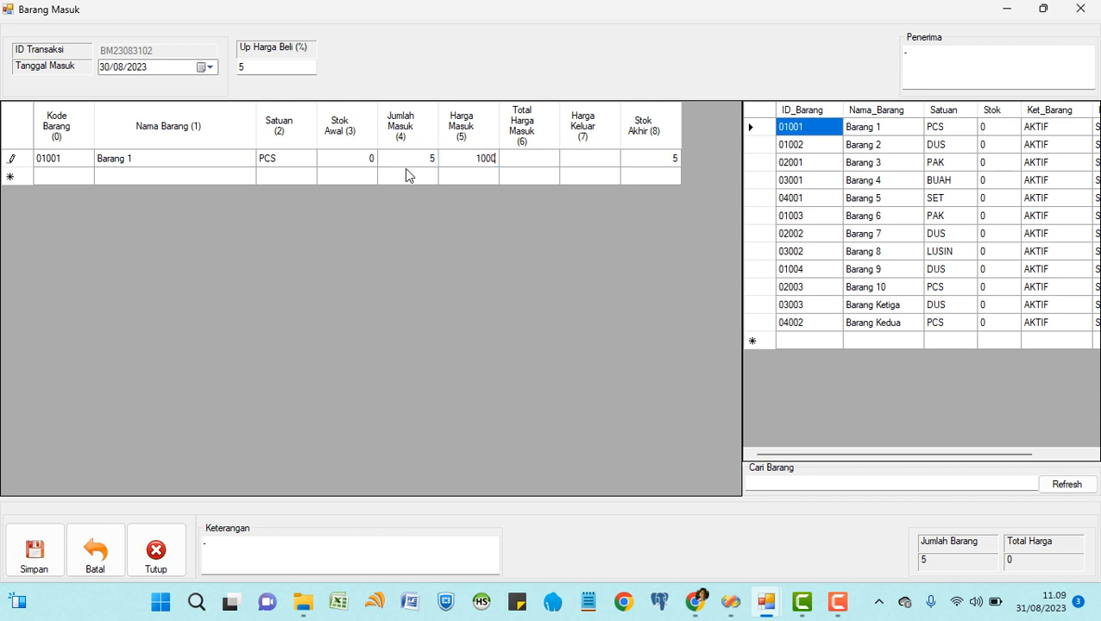
{"action": "key", "text": "Return"}
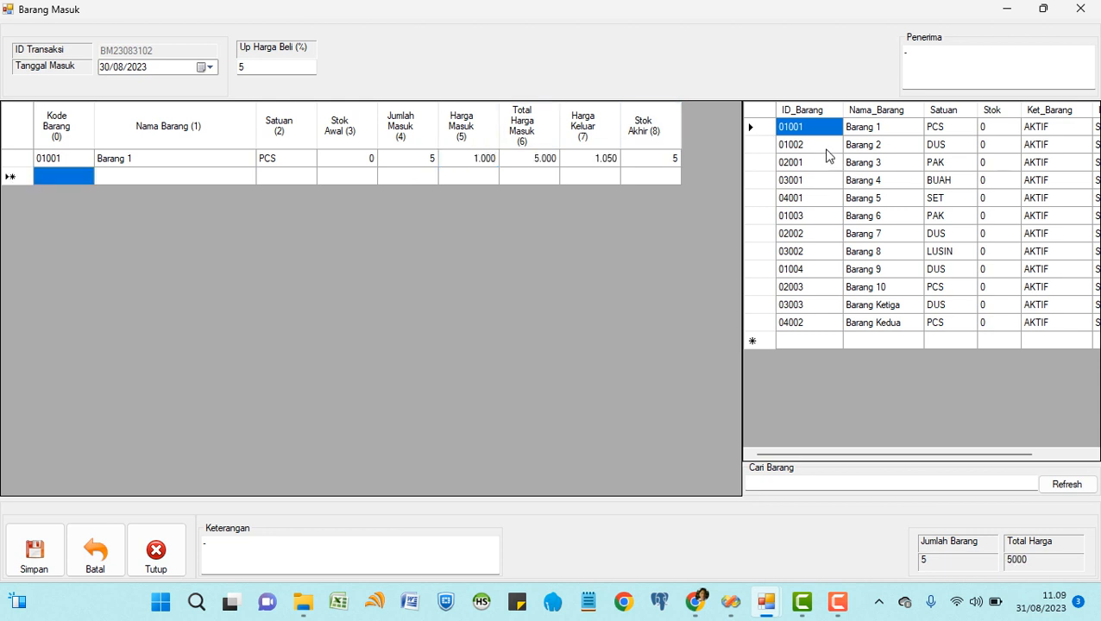
{"action": "double_click", "coordinate": [789, 145]}
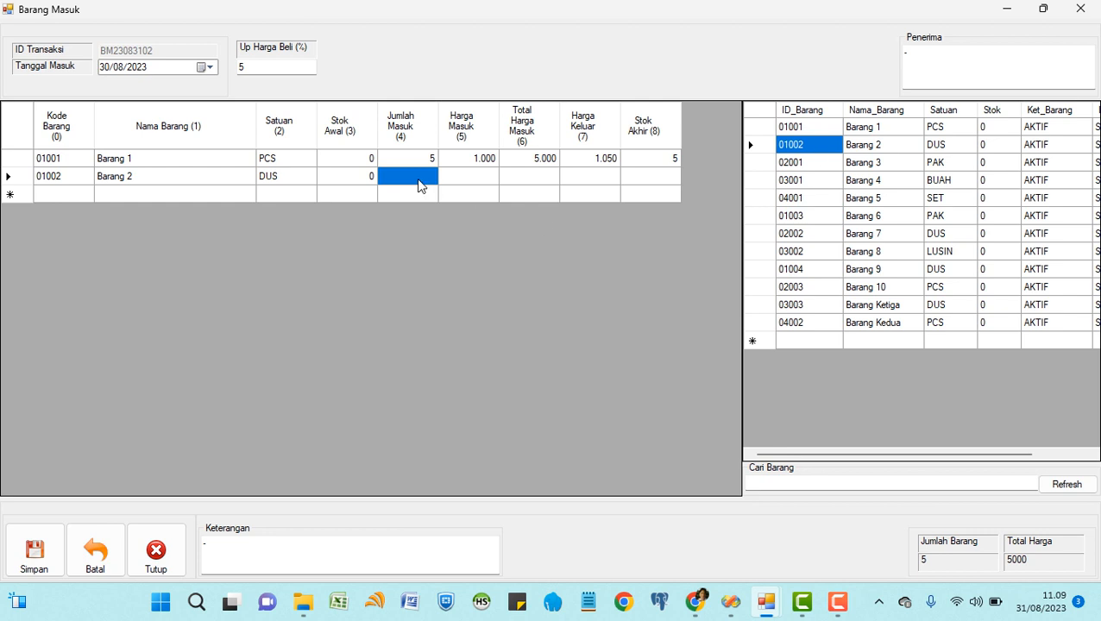
{"action": "type", "text": "10"}
{"action": "key", "text": "Return"}
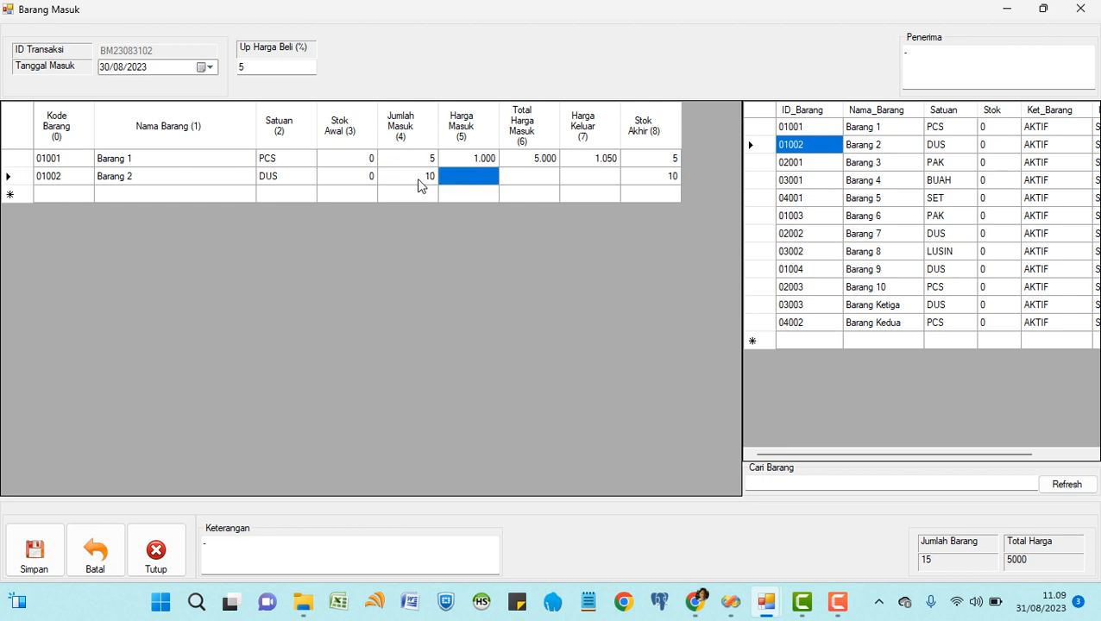
{"action": "type", "text": "1400"}
{"action": "key", "text": "Return"}
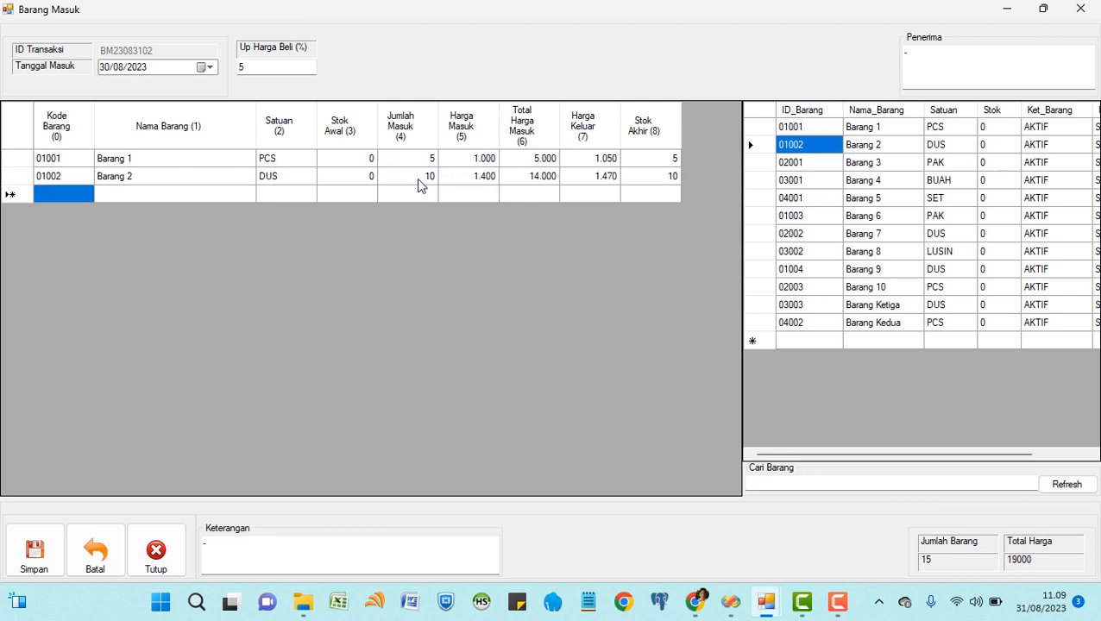
Add Barang 3 at 15 units for 1.750 and save the receipt totalling 45250.
{"action": "double_click", "coordinate": [803, 166]}
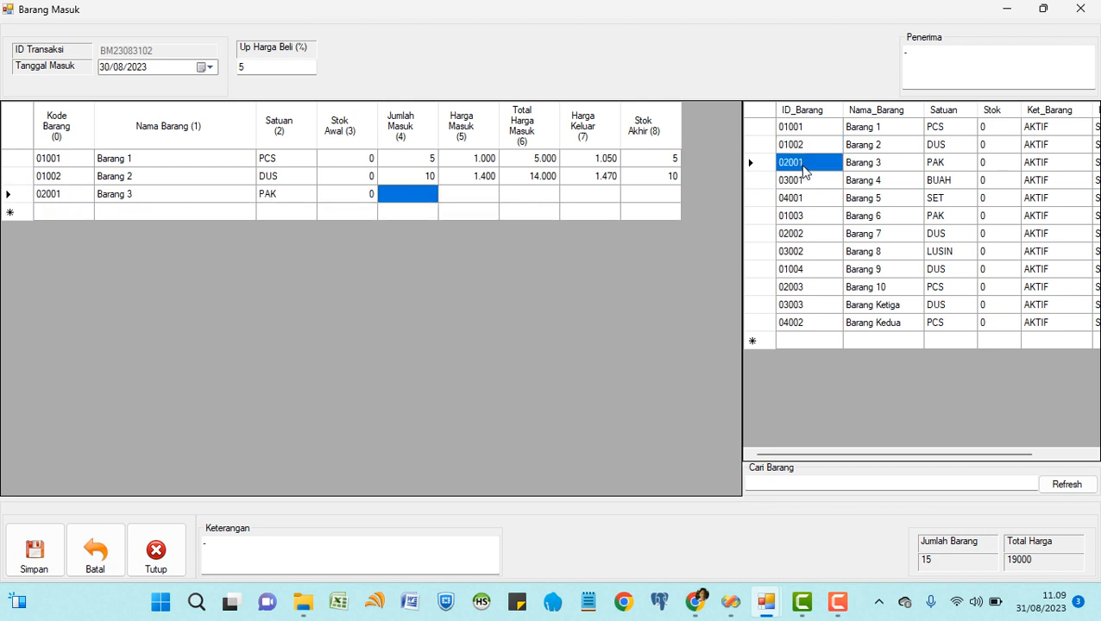
{"action": "type", "text": "15"}
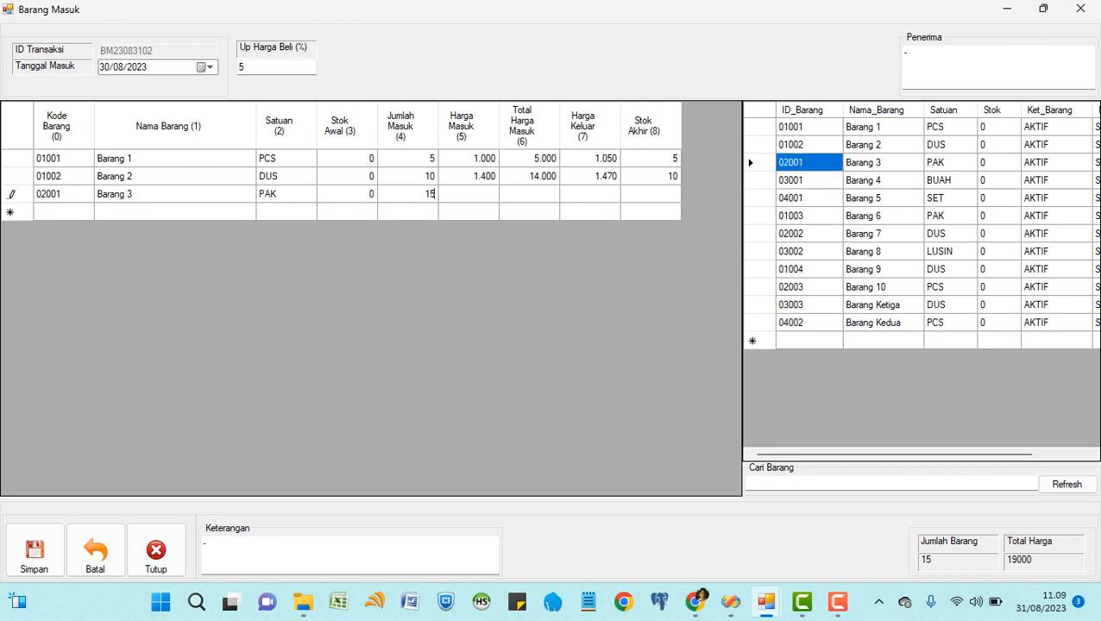
{"action": "key", "text": "Return"}
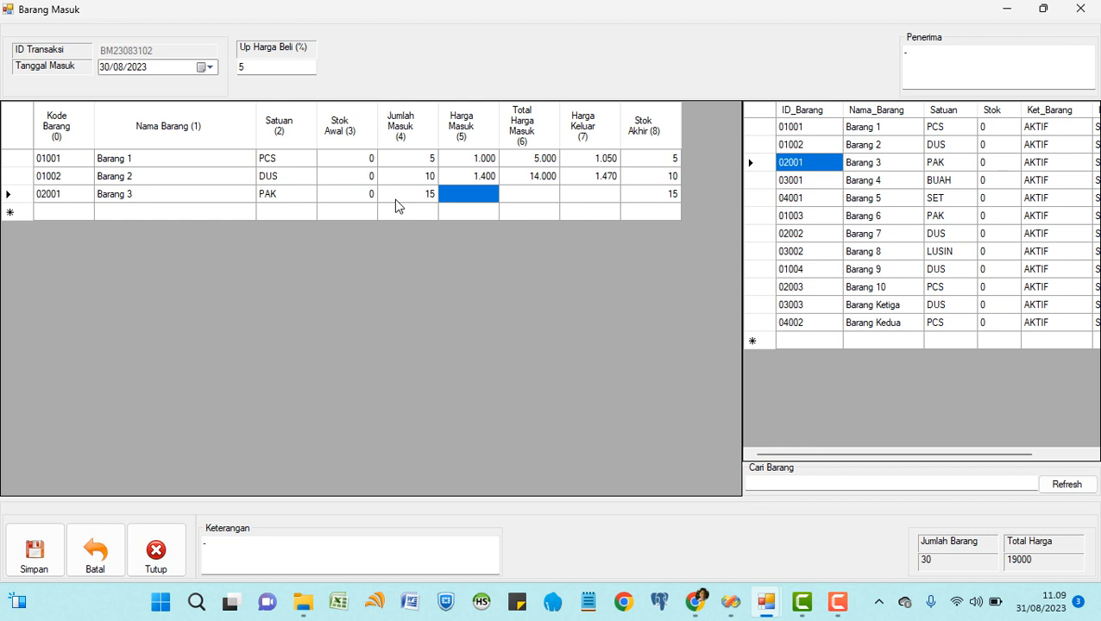
{"action": "type", "text": "1750"}
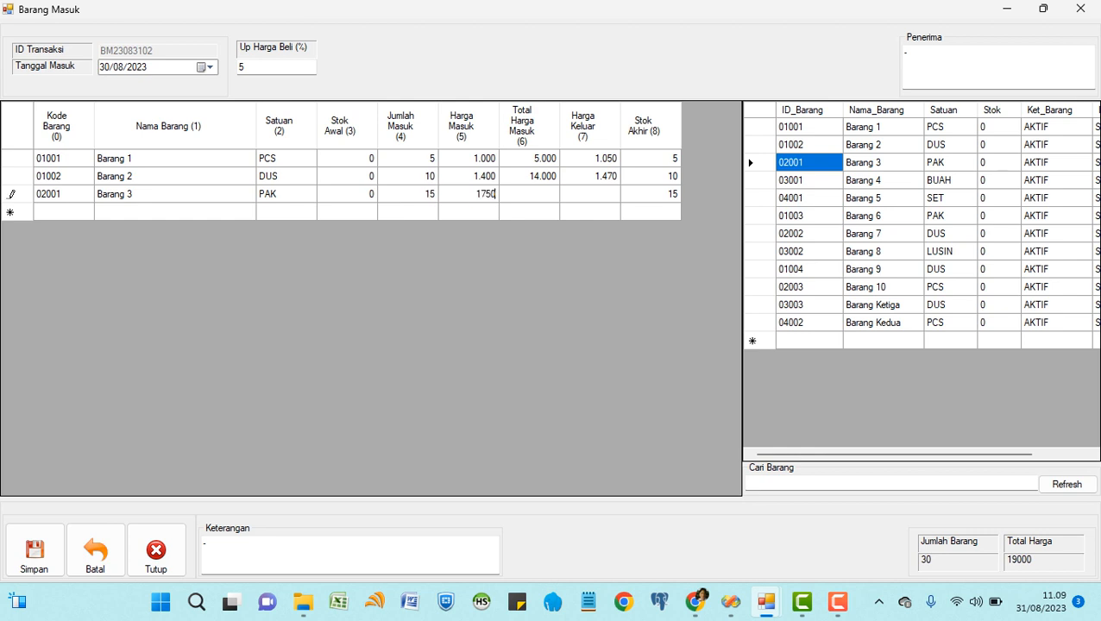
{"action": "key", "text": "Return"}
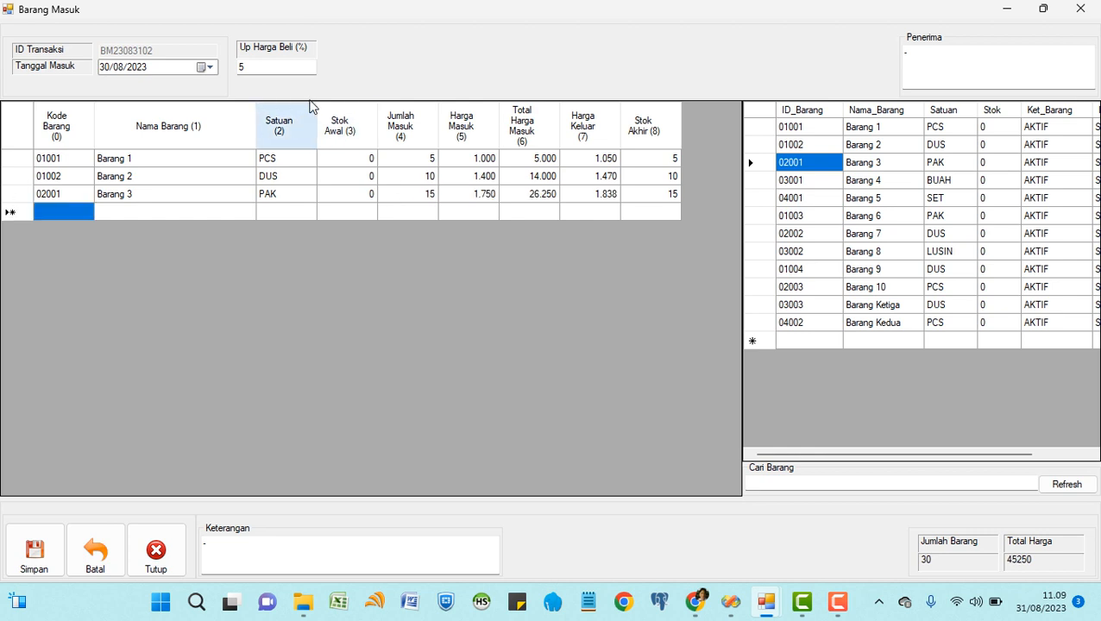
{"action": "left_click", "coordinate": [267, 67]}
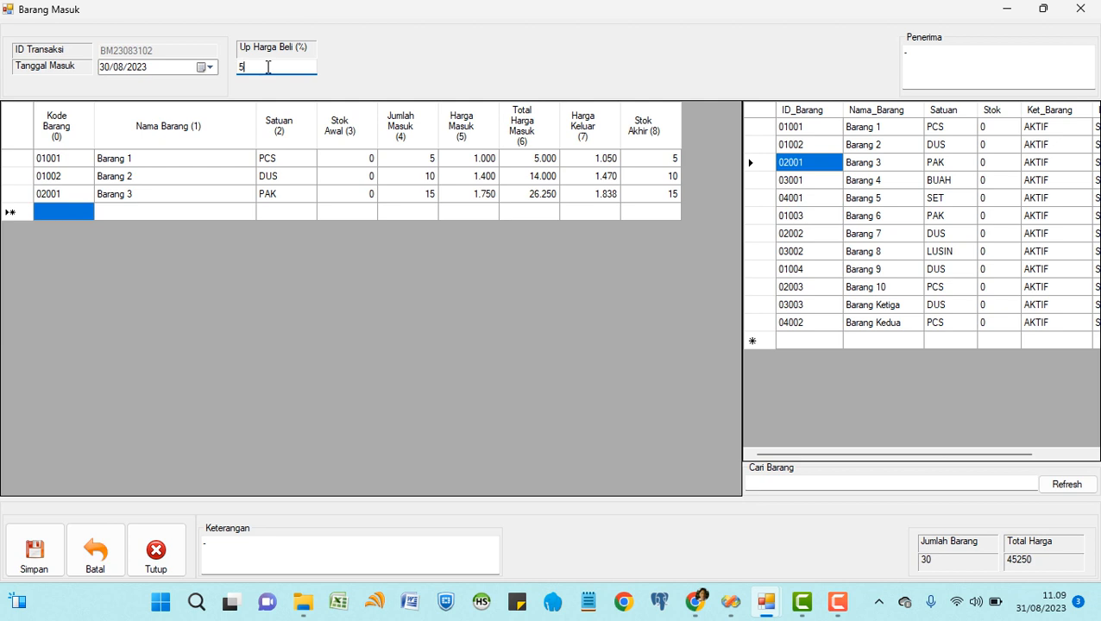
{"action": "left_click", "coordinate": [461, 165]}
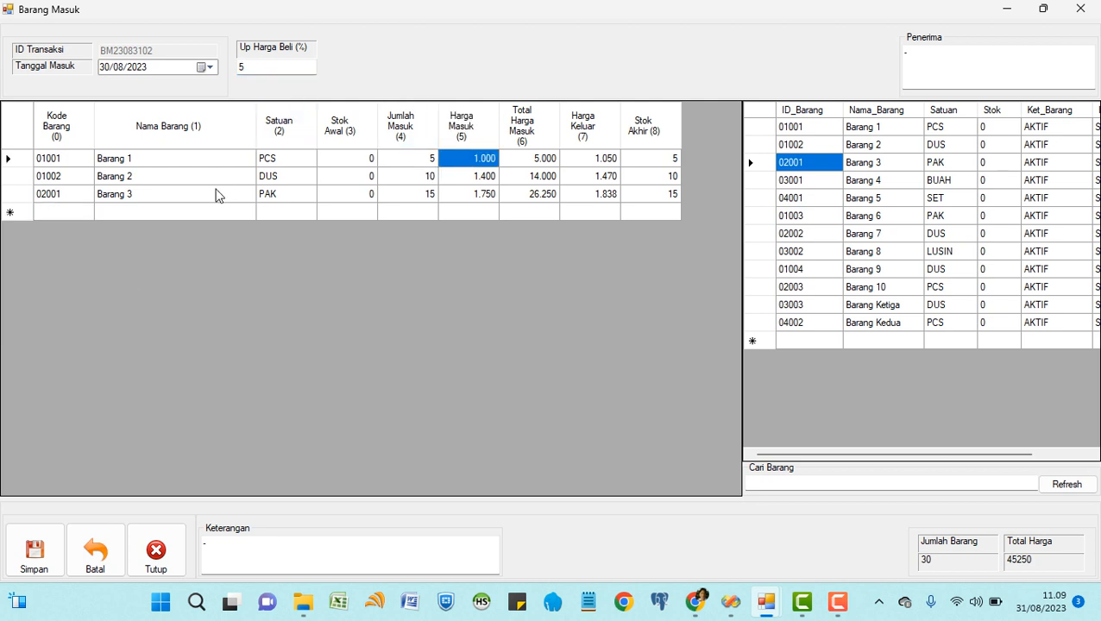
{"action": "left_click", "coordinate": [39, 559]}
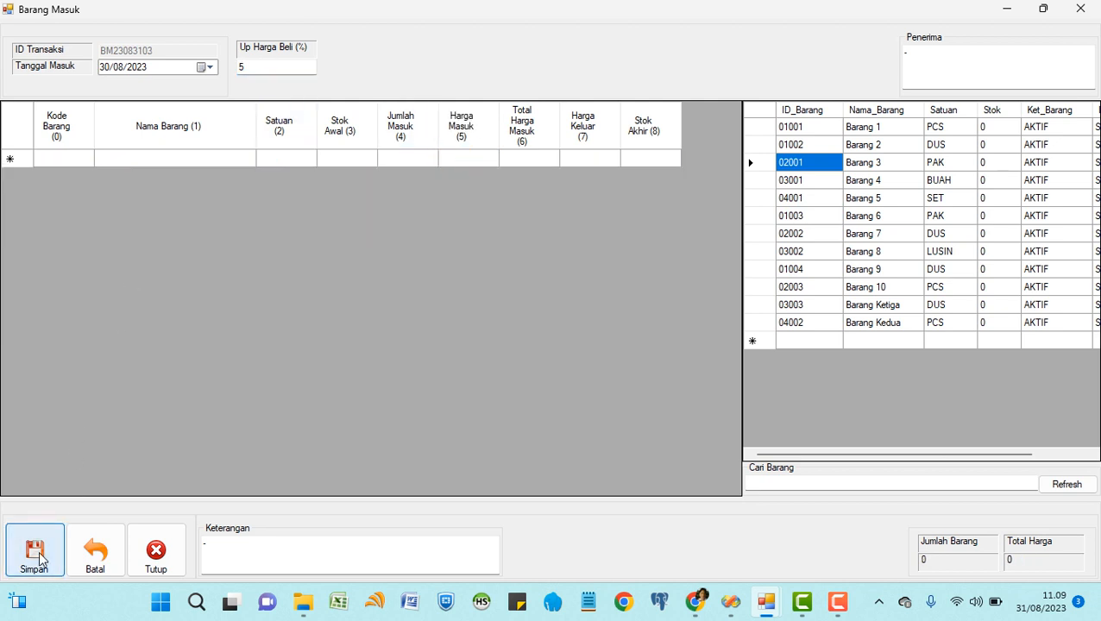
Date the entry 31/08/2023 and add 10 Barang 1 at 7% markup, price 1.100.
{"action": "left_click", "coordinate": [207, 67]}
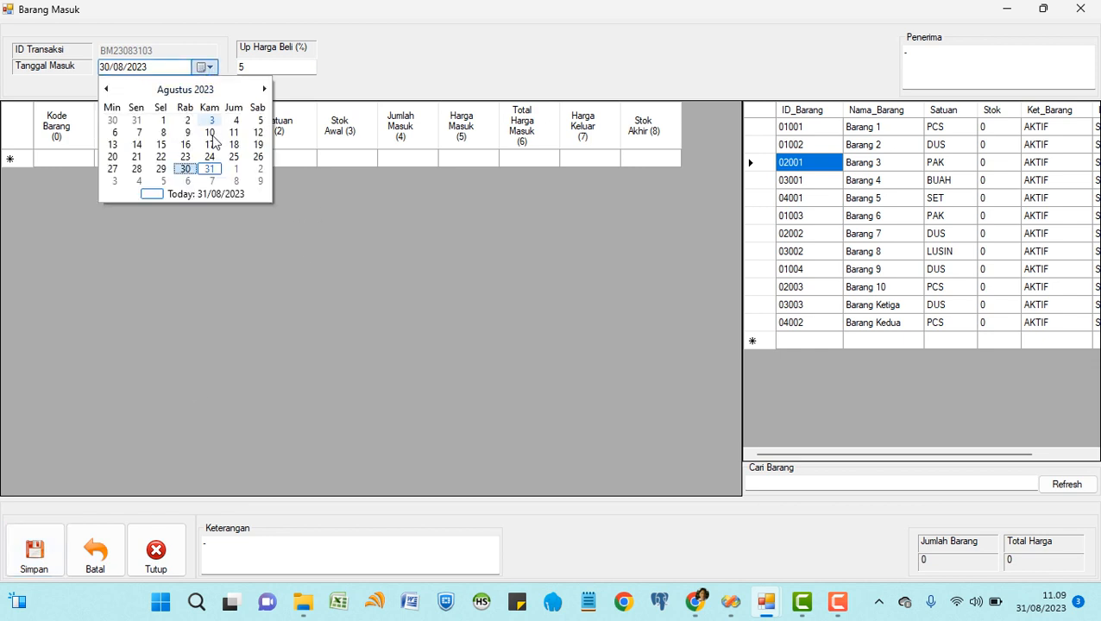
{"action": "left_click", "coordinate": [210, 168]}
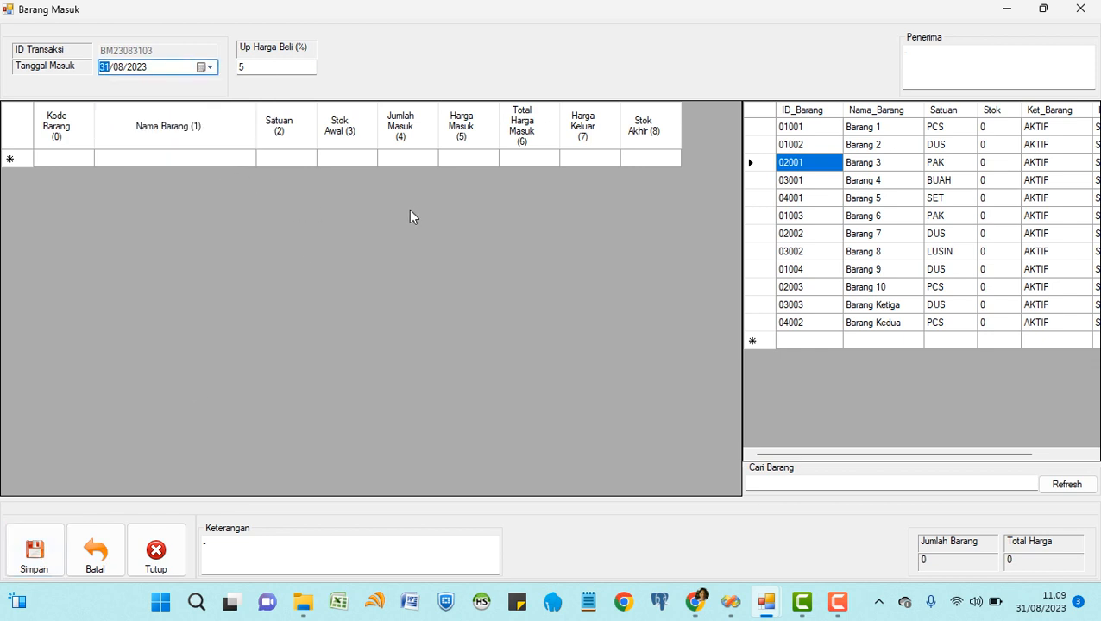
{"action": "left_click", "coordinate": [812, 131]}
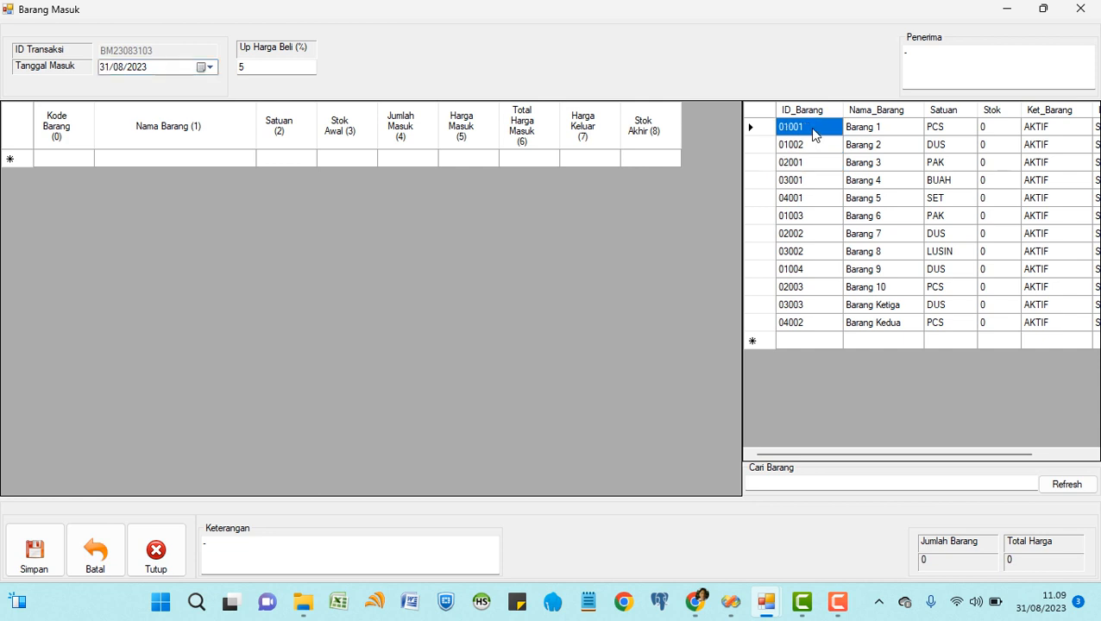
{"action": "double_click", "coordinate": [812, 131]}
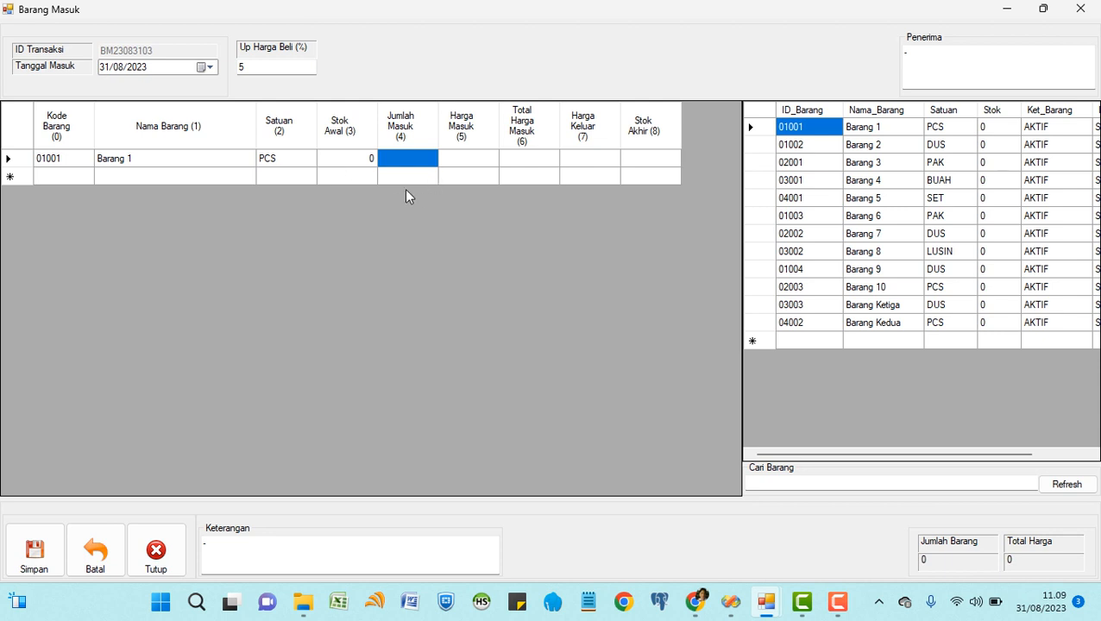
{"action": "type", "text": "10"}
{"action": "key", "text": "Tab"}
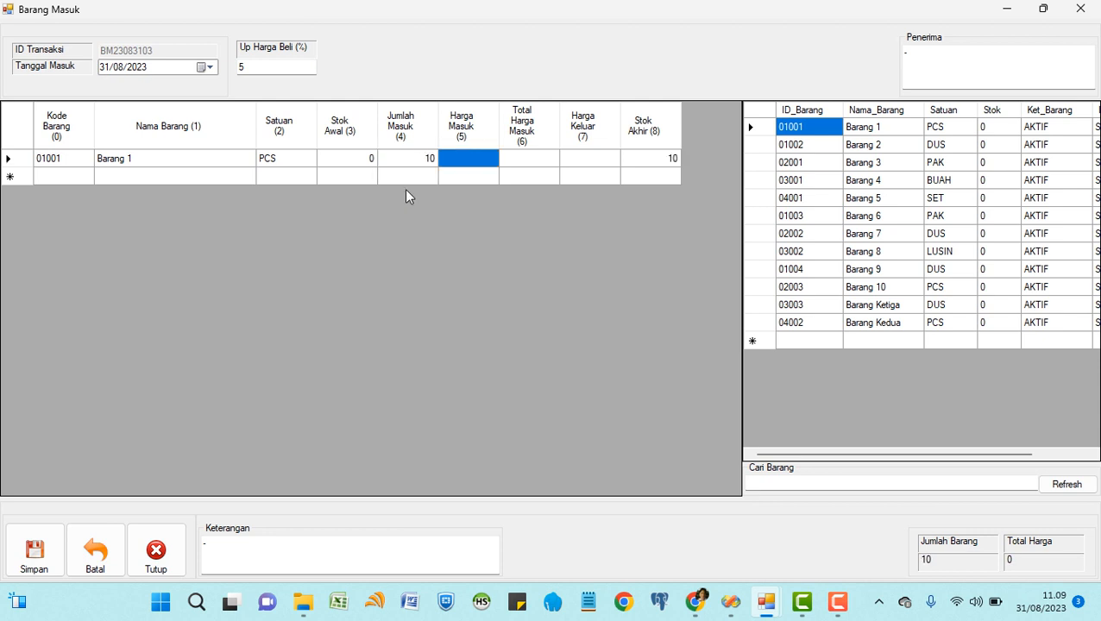
{"action": "left_click", "coordinate": [254, 70]}
{"action": "key", "text": "BackSpace"}
{"action": "type", "text": "7"}
{"action": "left_click", "coordinate": [474, 161]}
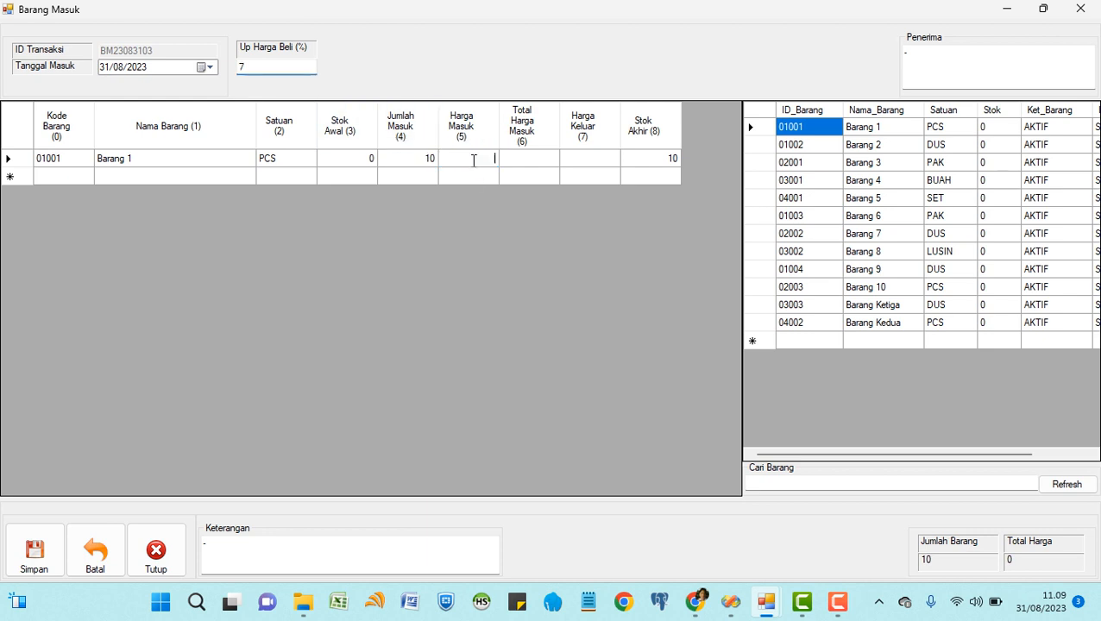
{"action": "type", "text": "1.10"}
{"action": "type", "text": "00"}
{"action": "key", "text": "Return"}
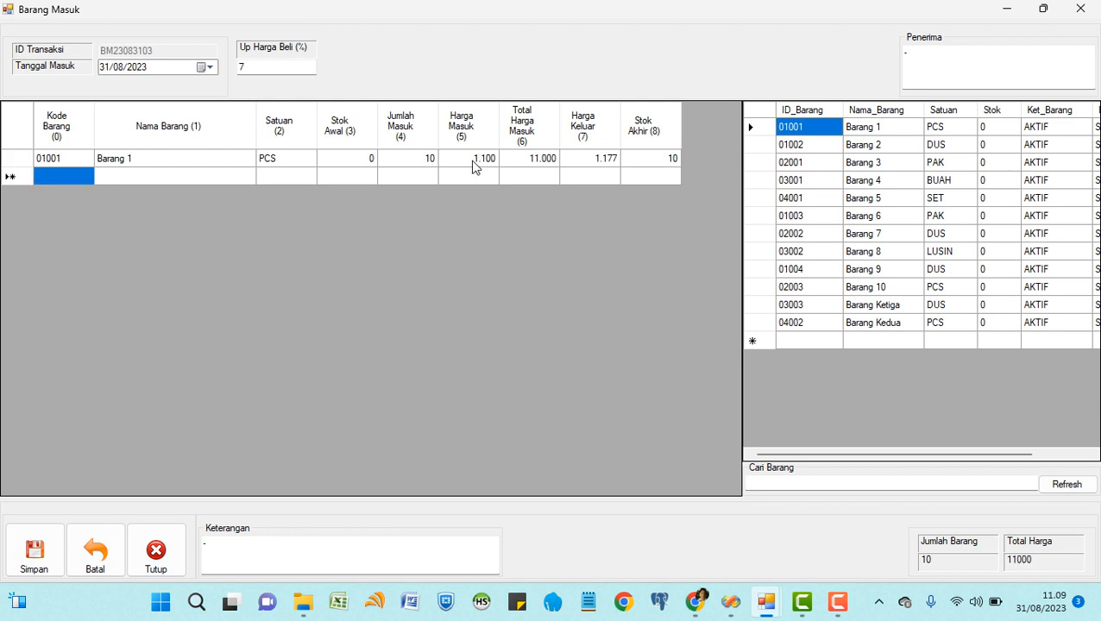
Add 15 units of Barang 2 at purchase price 1.350.
{"action": "double_click", "coordinate": [816, 147]}
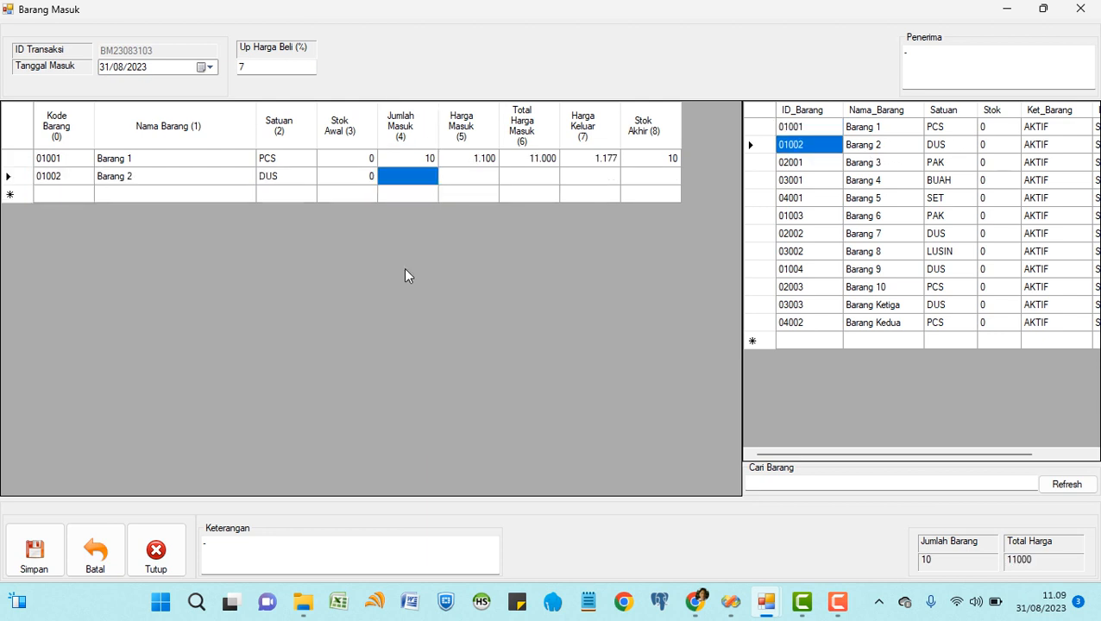
{"action": "type", "text": "15"}
{"action": "key", "text": "Return"}
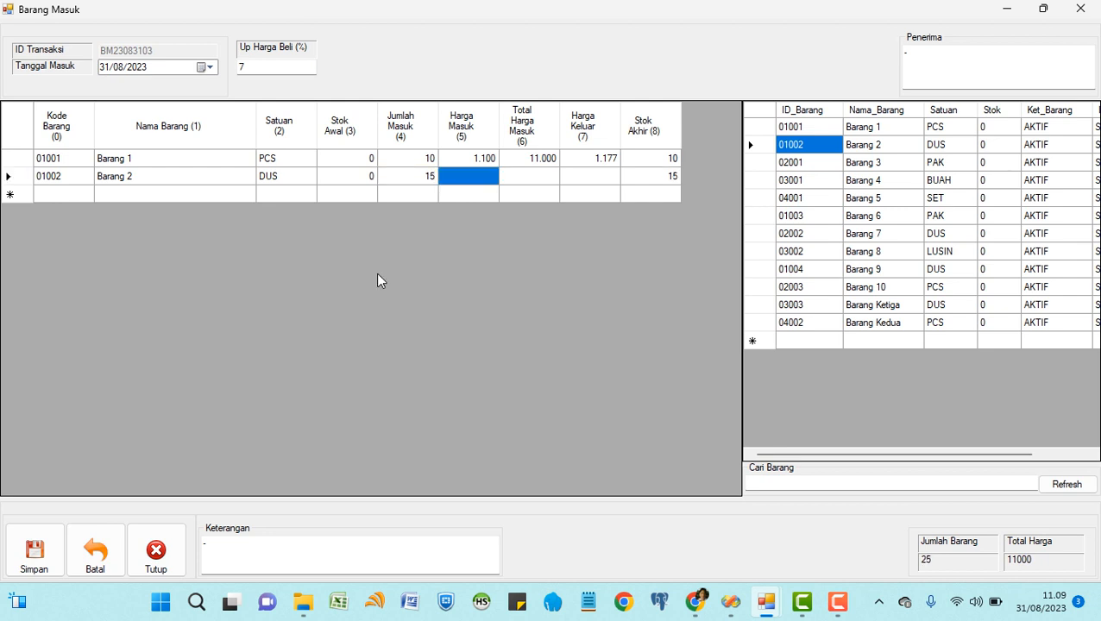
{"action": "type", "text": "1"}
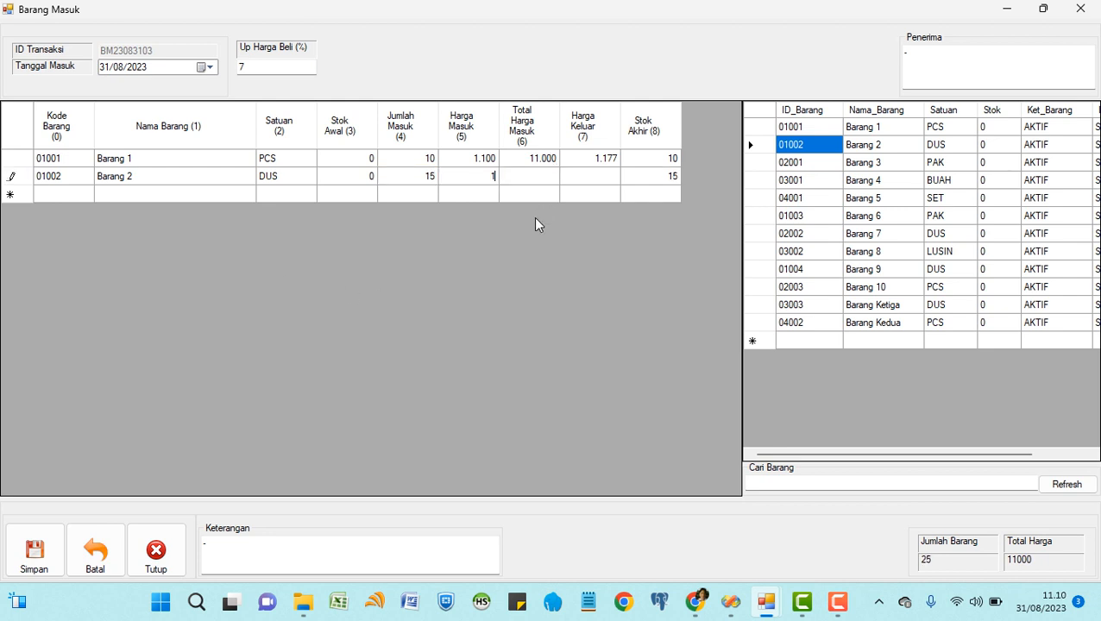
{"action": "type", "text": ".350"}
{"action": "key", "text": "Return"}
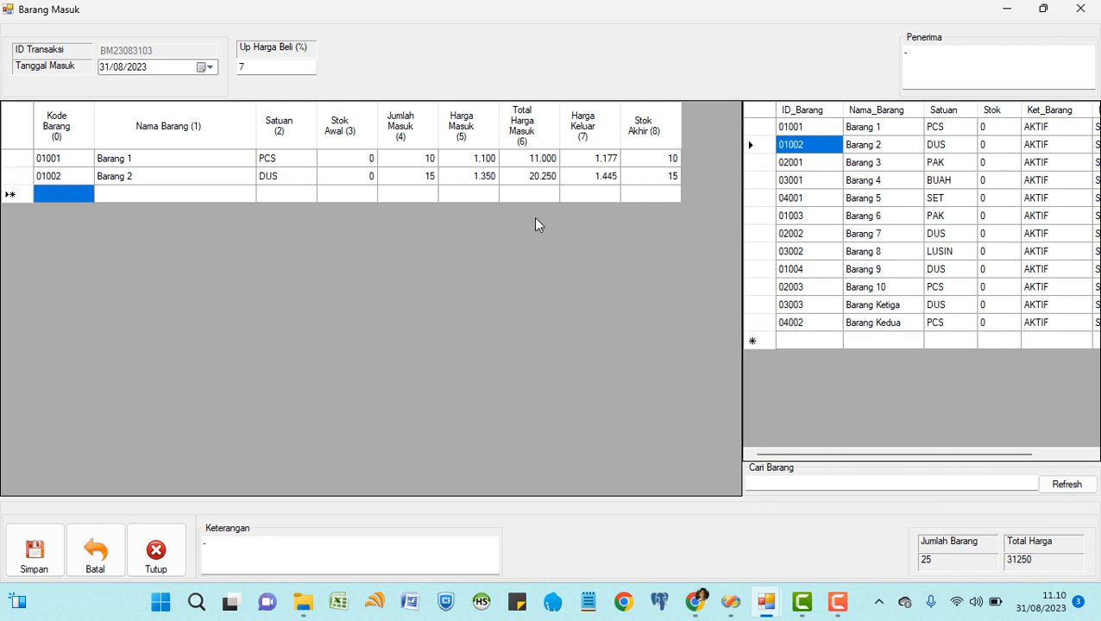
Add 10 units of Barang 3 at 2.000 and save the 51250 receipt.
{"action": "double_click", "coordinate": [809, 163]}
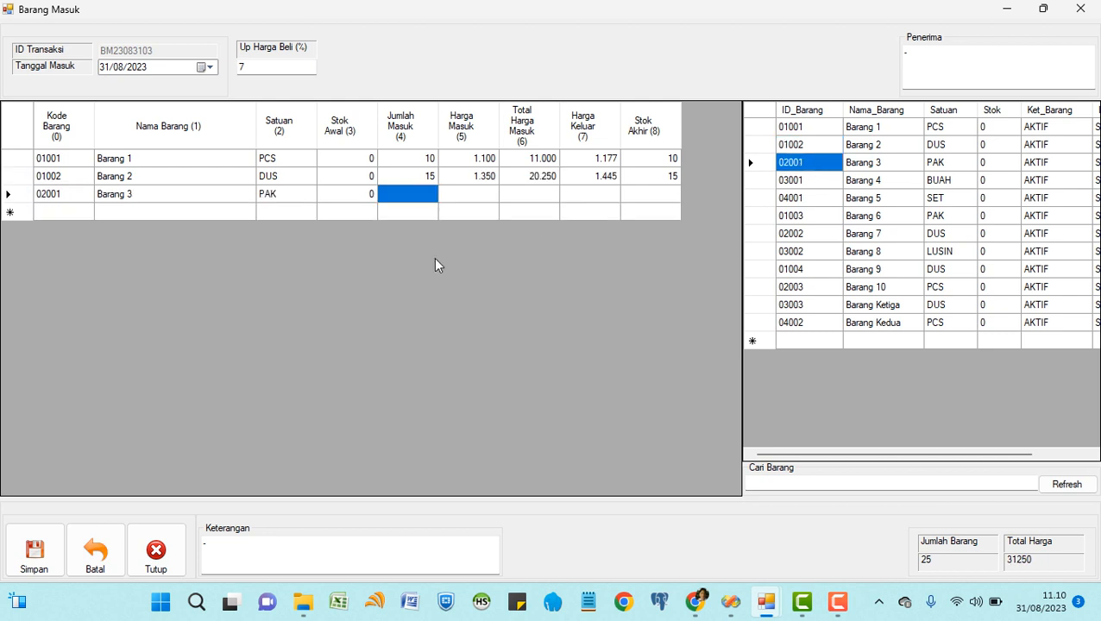
{"action": "type", "text": "10"}
{"action": "key", "text": "Return"}
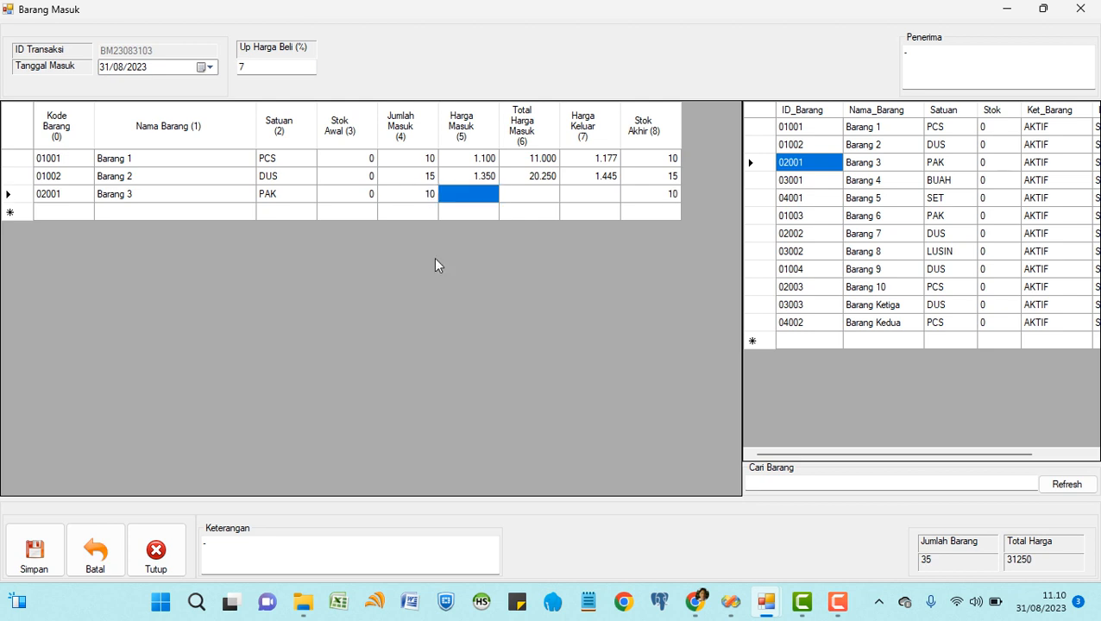
{"action": "type", "text": "2000"}
{"action": "key", "text": "Return"}
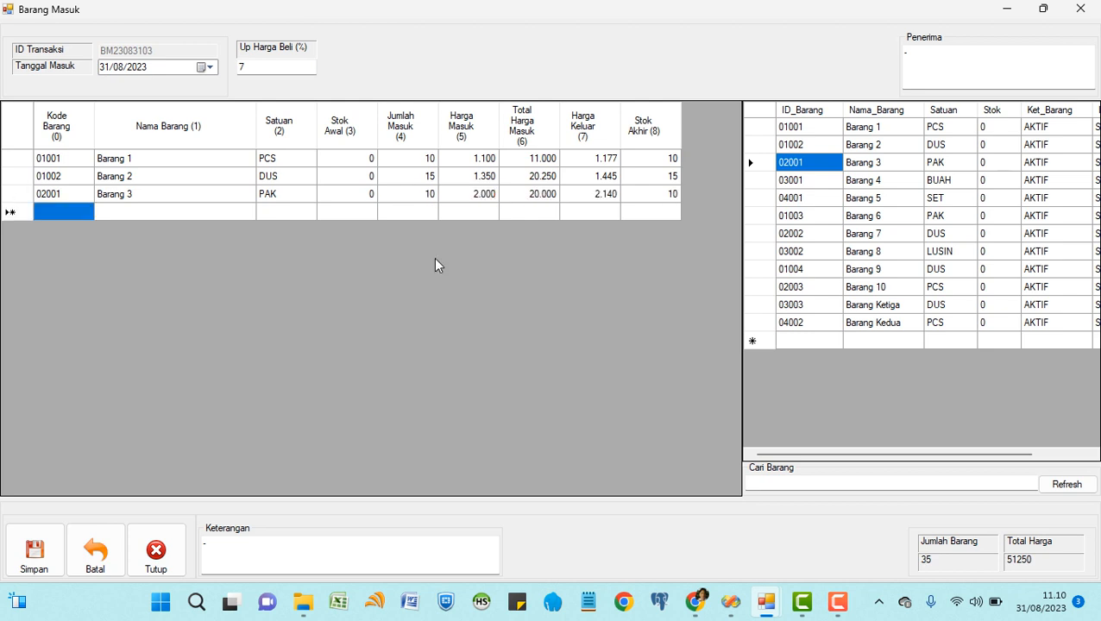
{"action": "left_click", "coordinate": [44, 555]}
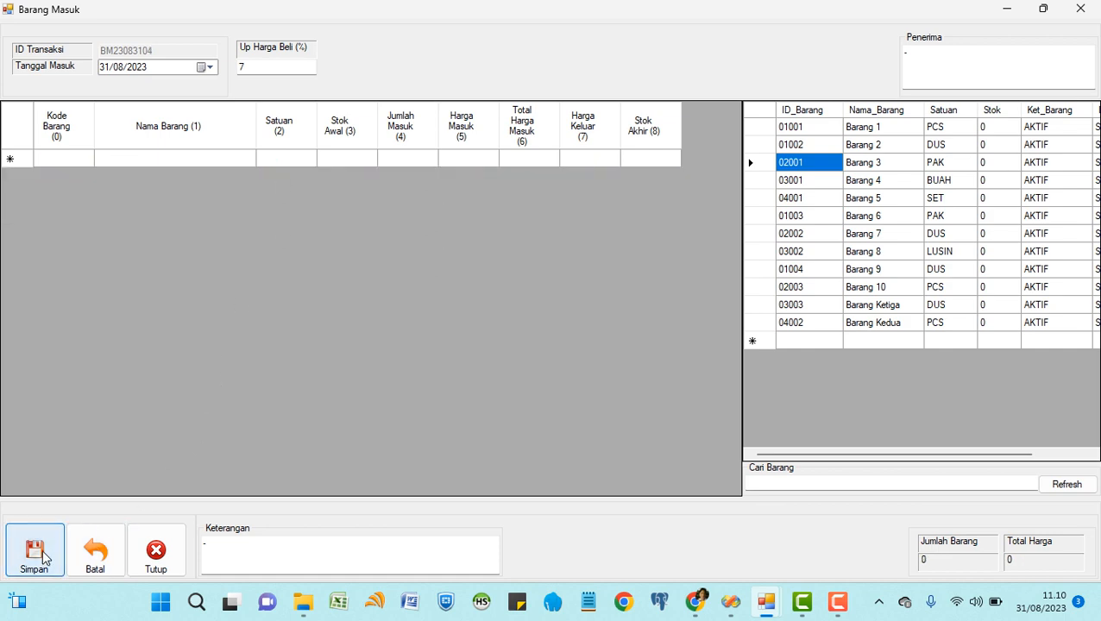
Close the incoming-goods form and open the item master form, maximized.
{"action": "left_click", "coordinate": [155, 556]}
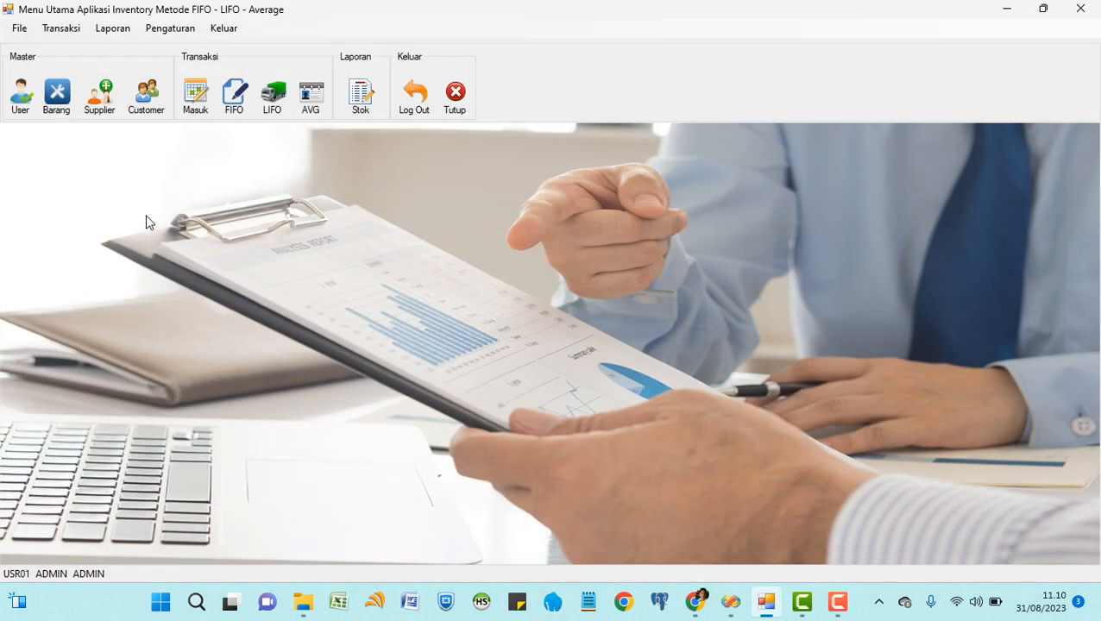
{"action": "left_click", "coordinate": [58, 114]}
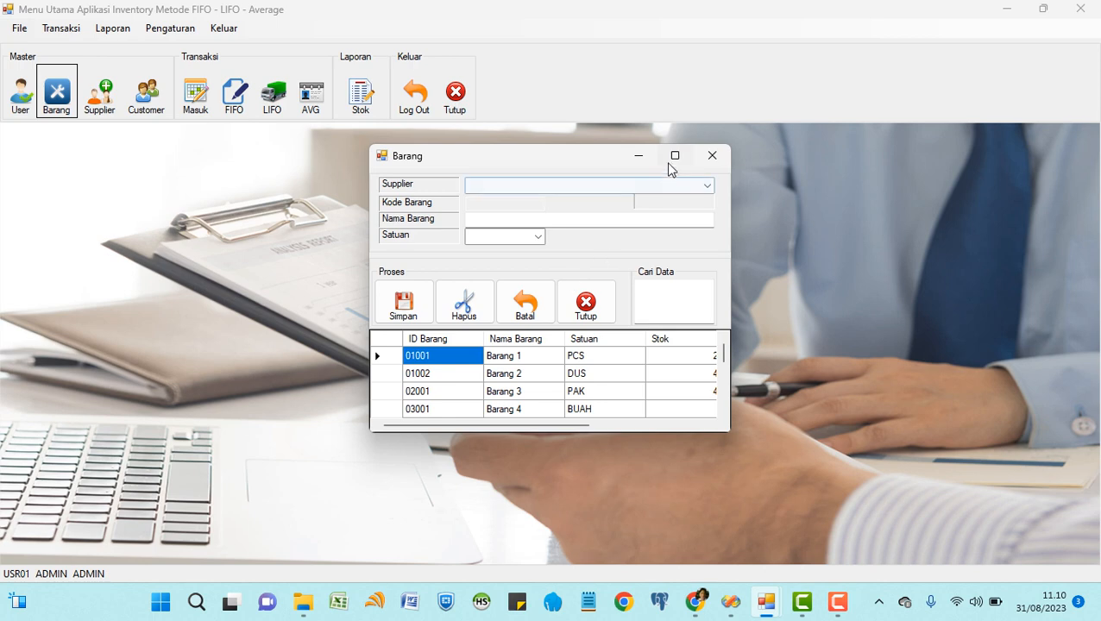
{"action": "left_click", "coordinate": [671, 156]}
Review Barang 1, 2 and 3 stocks (25, 40, 45), then close the item list.
{"action": "left_click", "coordinate": [328, 205]}
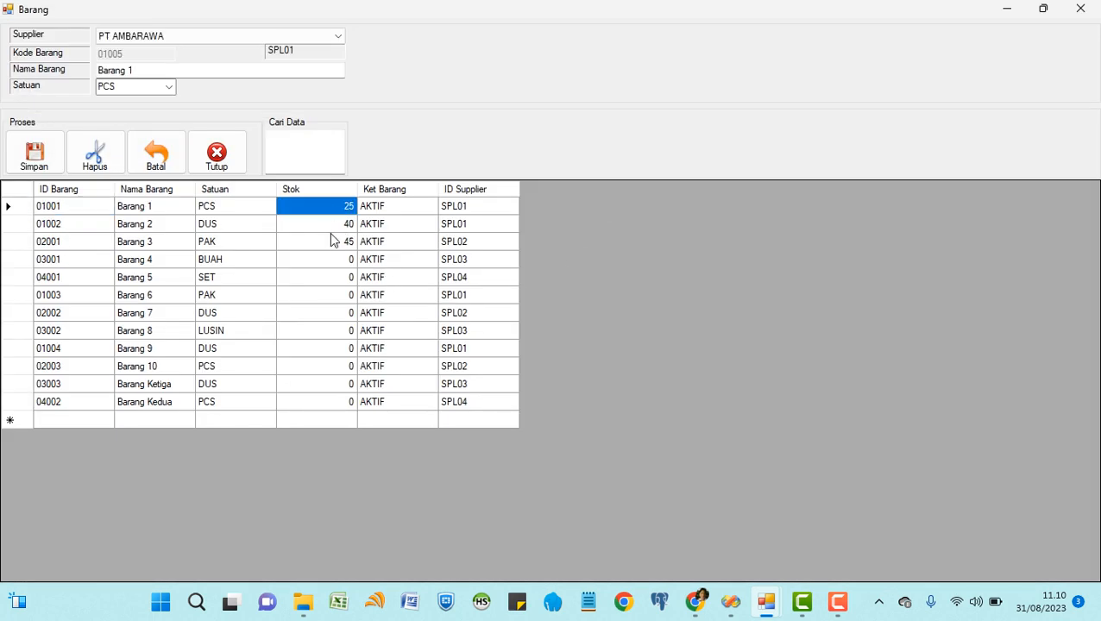
{"action": "left_click", "coordinate": [335, 225]}
{"action": "left_click", "coordinate": [331, 243]}
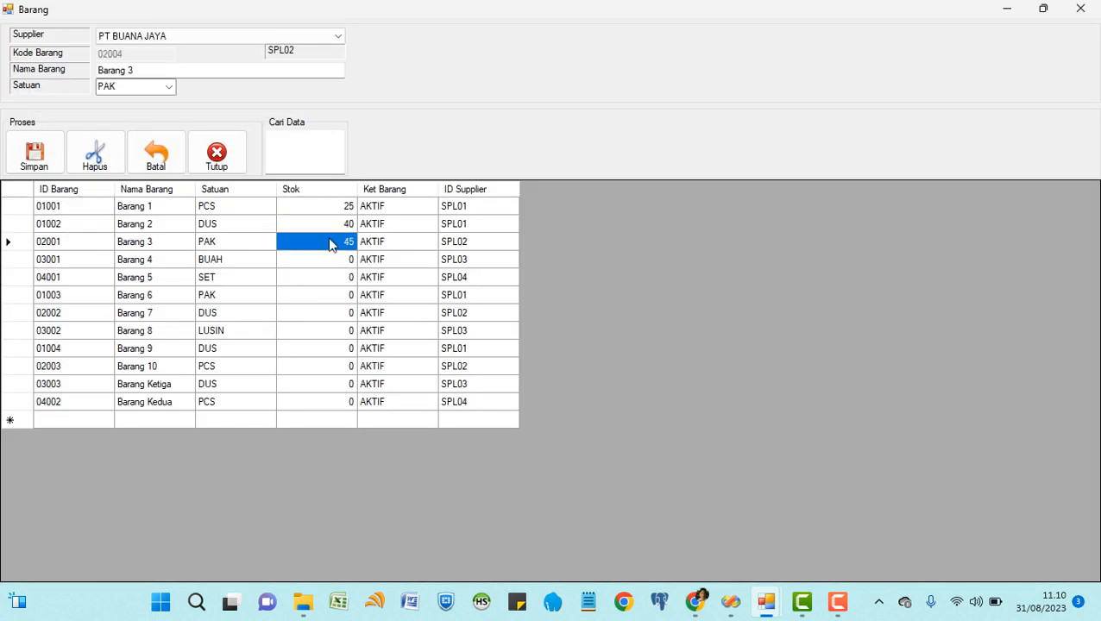
{"action": "left_click", "coordinate": [328, 207]}
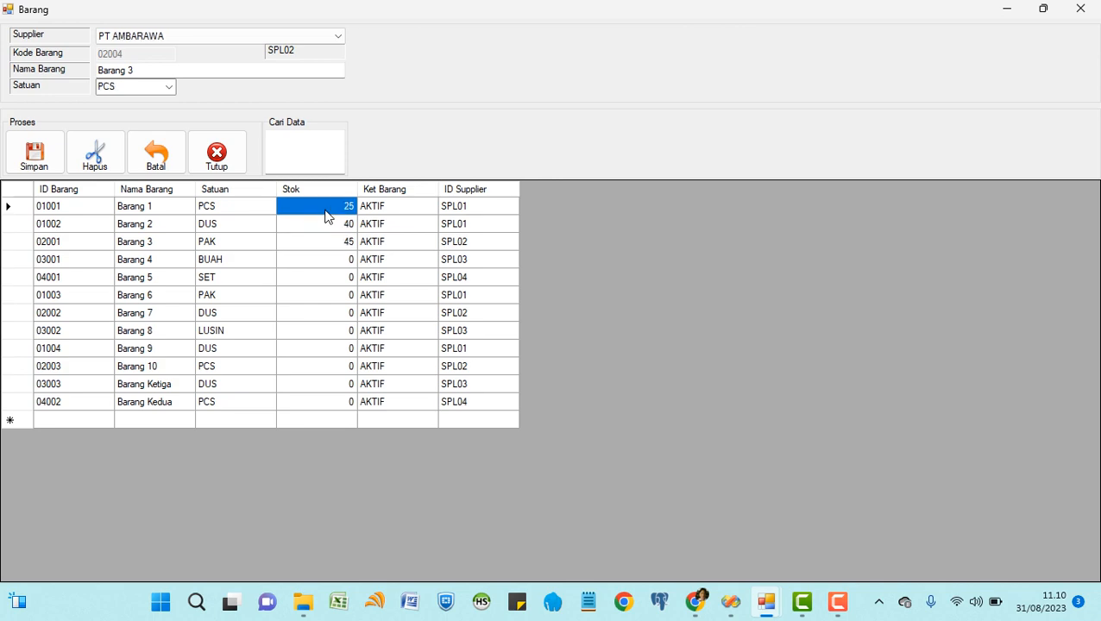
{"action": "left_click", "coordinate": [330, 224]}
{"action": "left_click", "coordinate": [330, 241]}
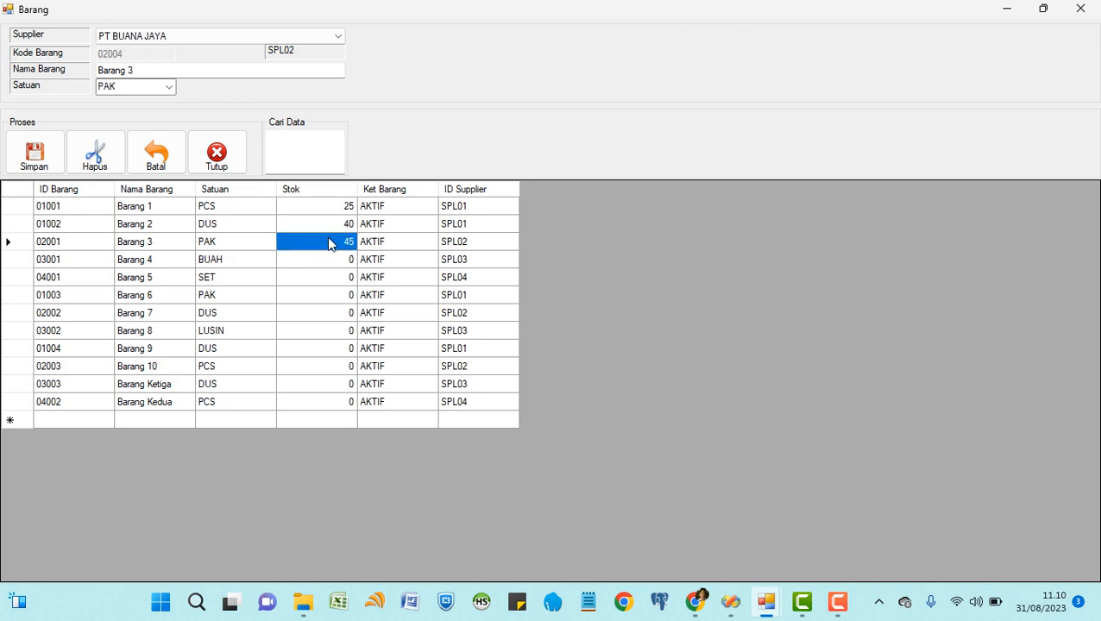
{"action": "left_click", "coordinate": [222, 168]}
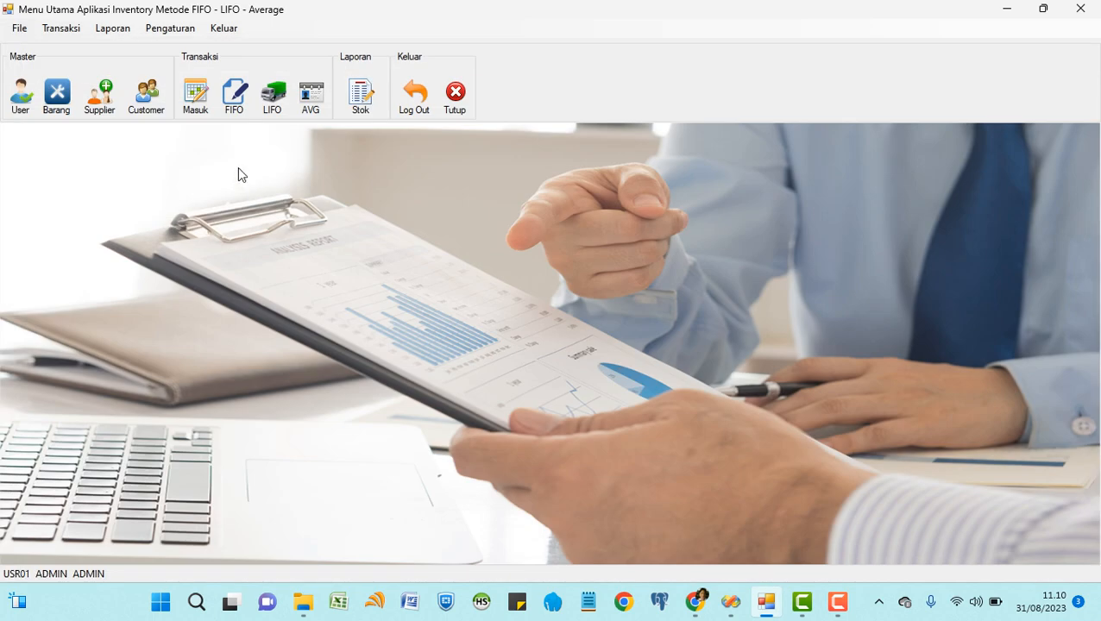
{"action": "left_click", "coordinate": [234, 94]}
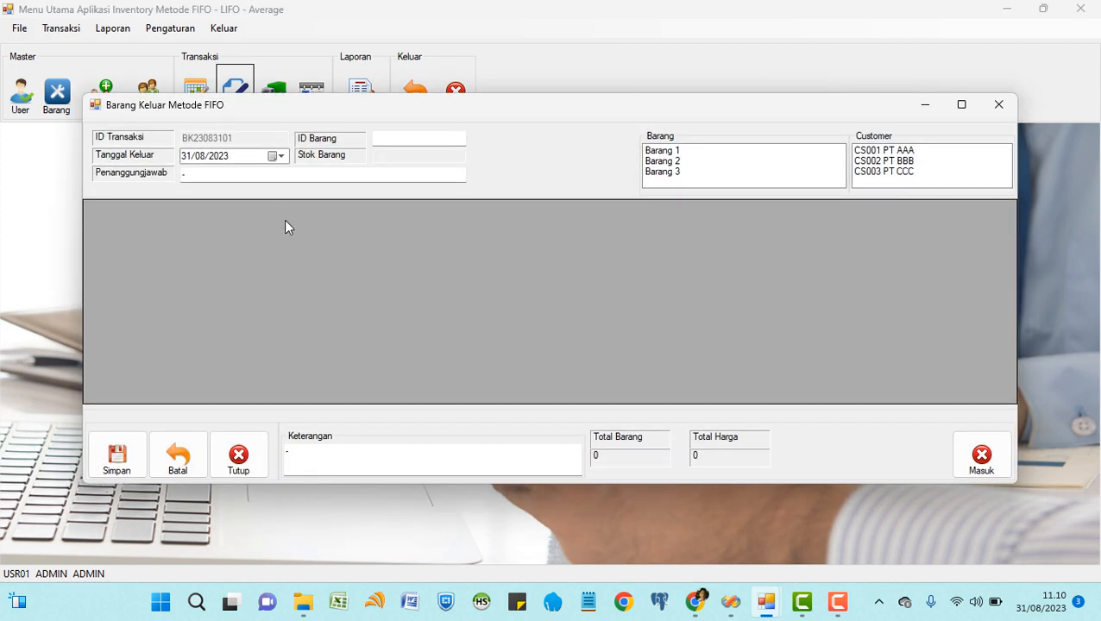
{"action": "left_click", "coordinate": [281, 156]}
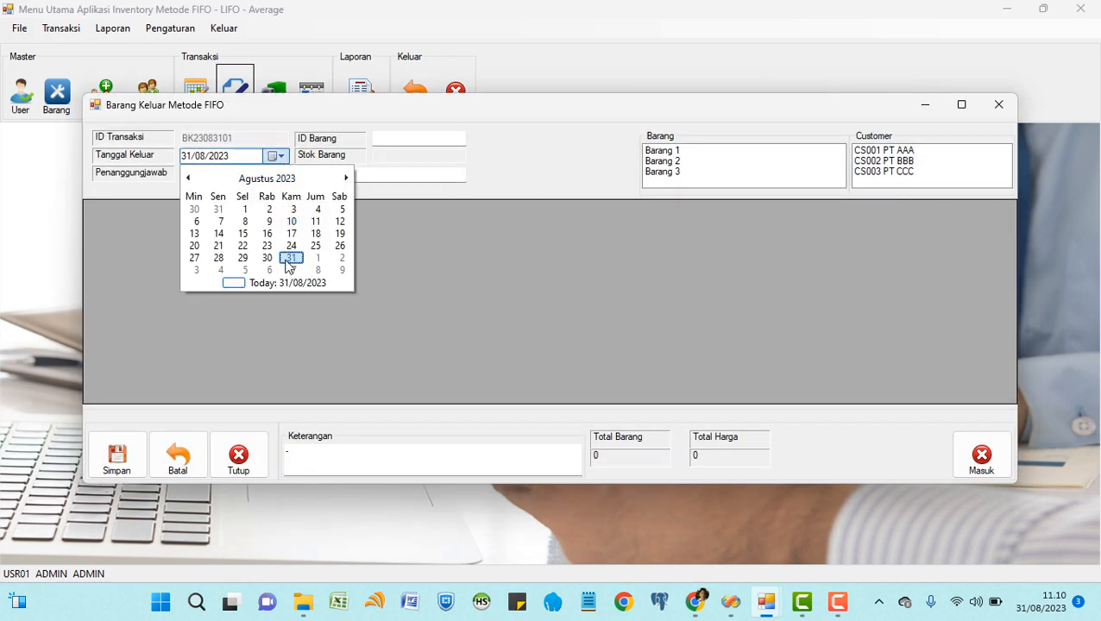
{"action": "left_click", "coordinate": [510, 171]}
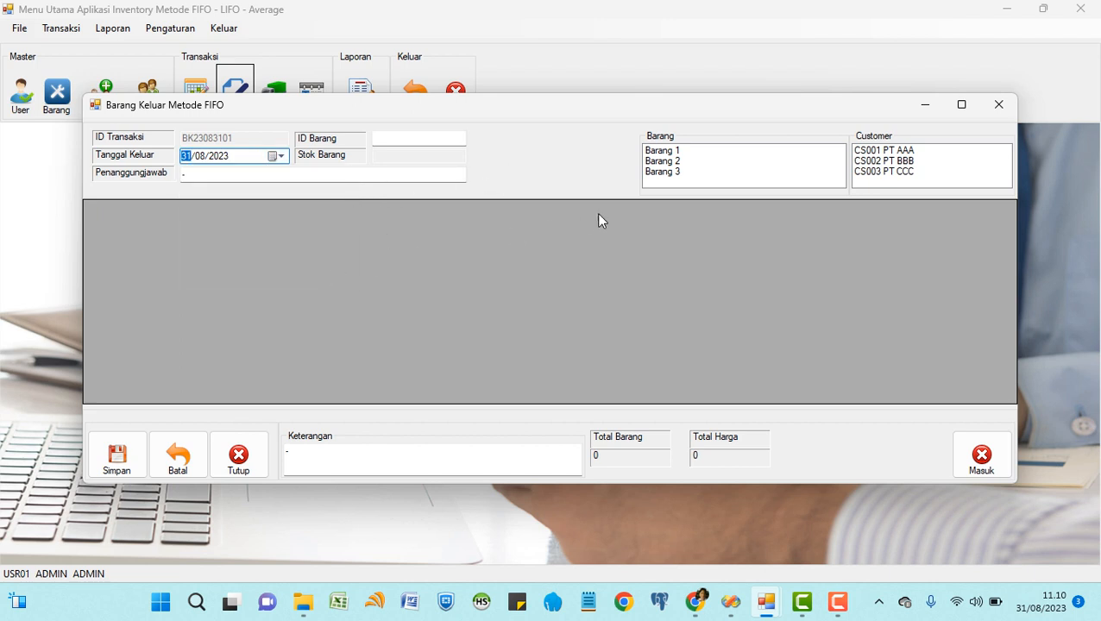
{"action": "left_click", "coordinate": [676, 151]}
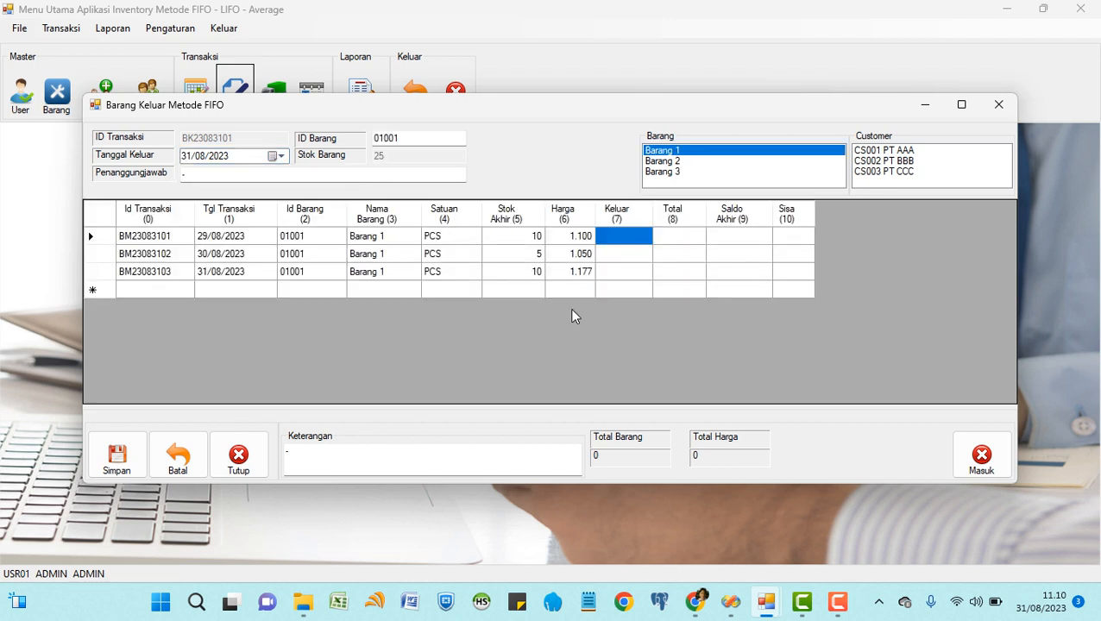
{"action": "left_click", "coordinate": [509, 241]}
{"action": "left_click", "coordinate": [511, 255]}
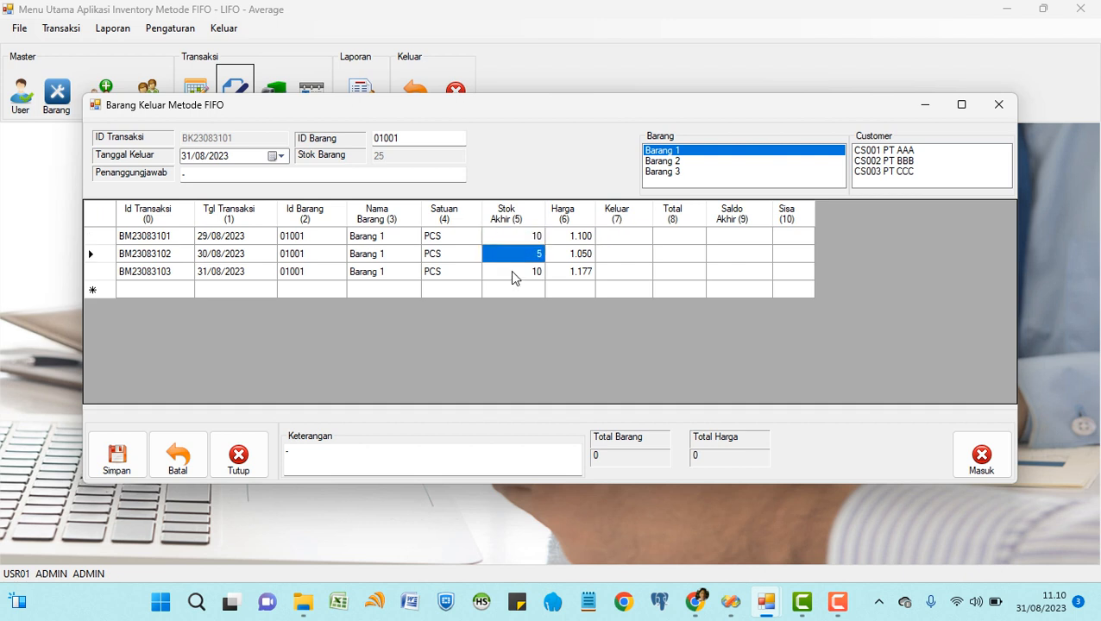
{"action": "left_click", "coordinate": [512, 275]}
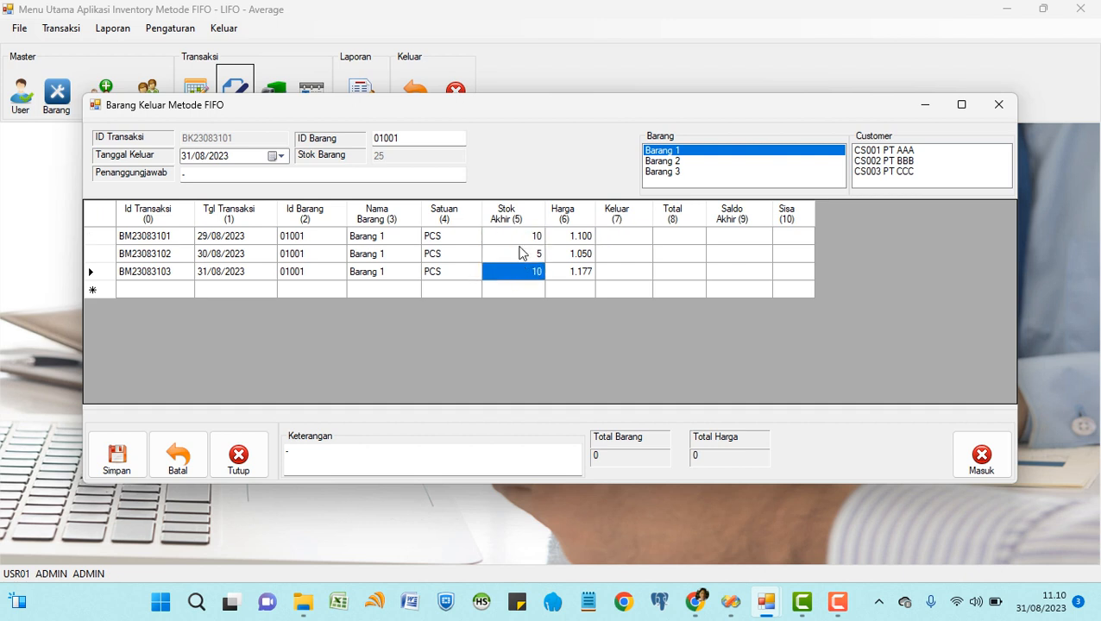
{"action": "left_click", "coordinate": [520, 239]}
{"action": "left_click", "coordinate": [521, 255]}
{"action": "left_click", "coordinate": [521, 274]}
{"action": "left_click", "coordinate": [1005, 115]}
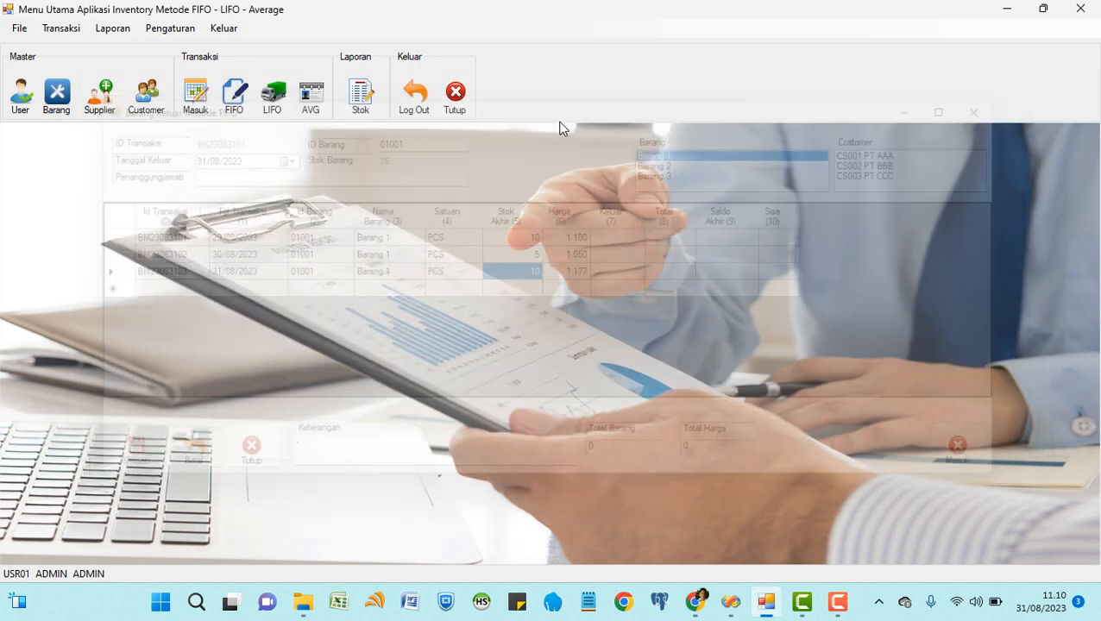
{"action": "left_click", "coordinate": [57, 95]}
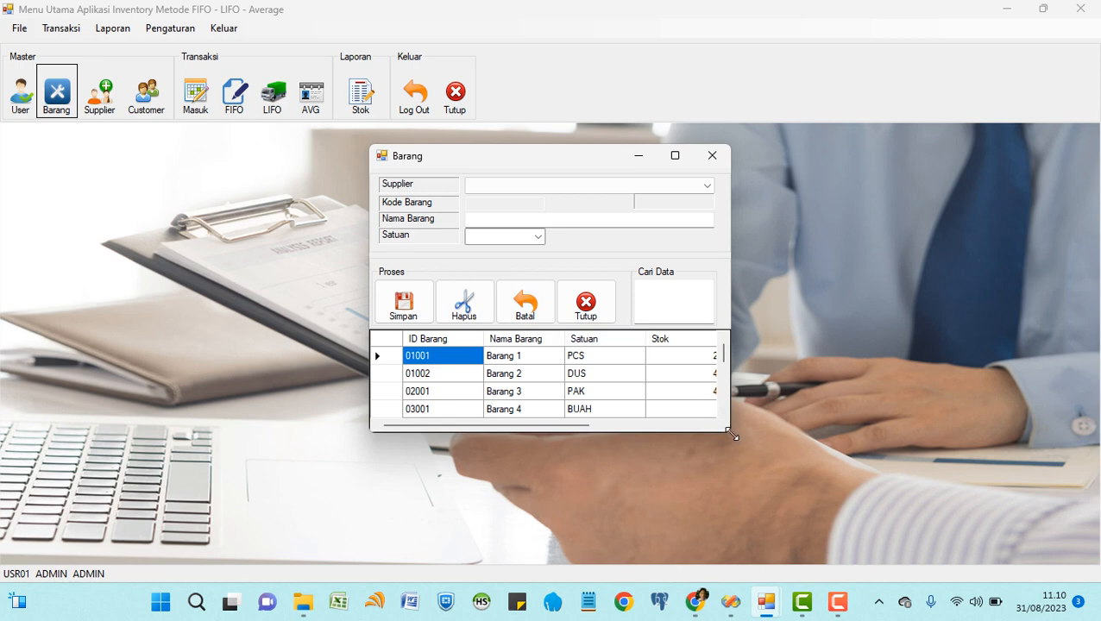
{"action": "left_click_drag", "start_coordinate": [730, 432], "coordinate": [859, 493]}
{"action": "left_click", "coordinate": [708, 359]}
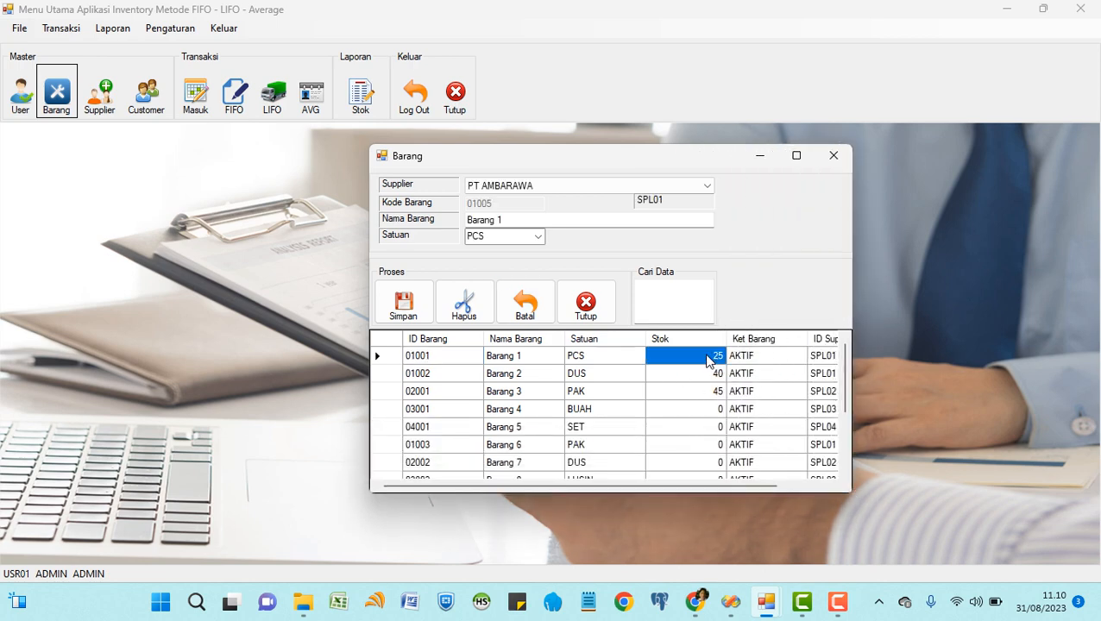
{"action": "left_click", "coordinate": [586, 302]}
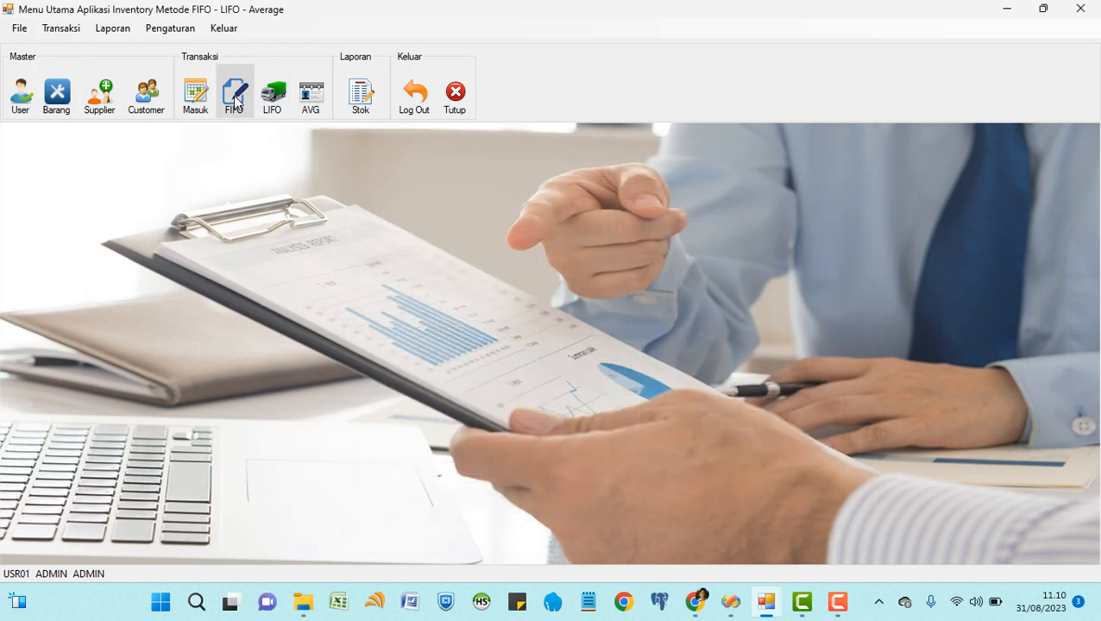
Issue 22 units of Barang 1 by FIFO to PT AAA and save it (24.489).
{"action": "left_click", "coordinate": [233, 94]}
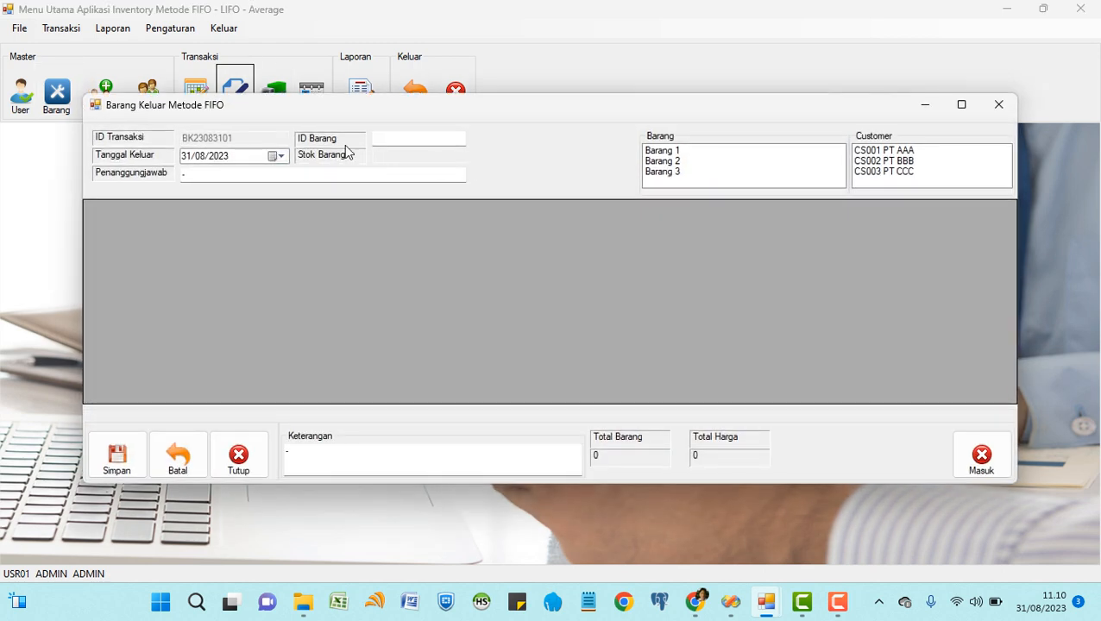
{"action": "left_click", "coordinate": [661, 153]}
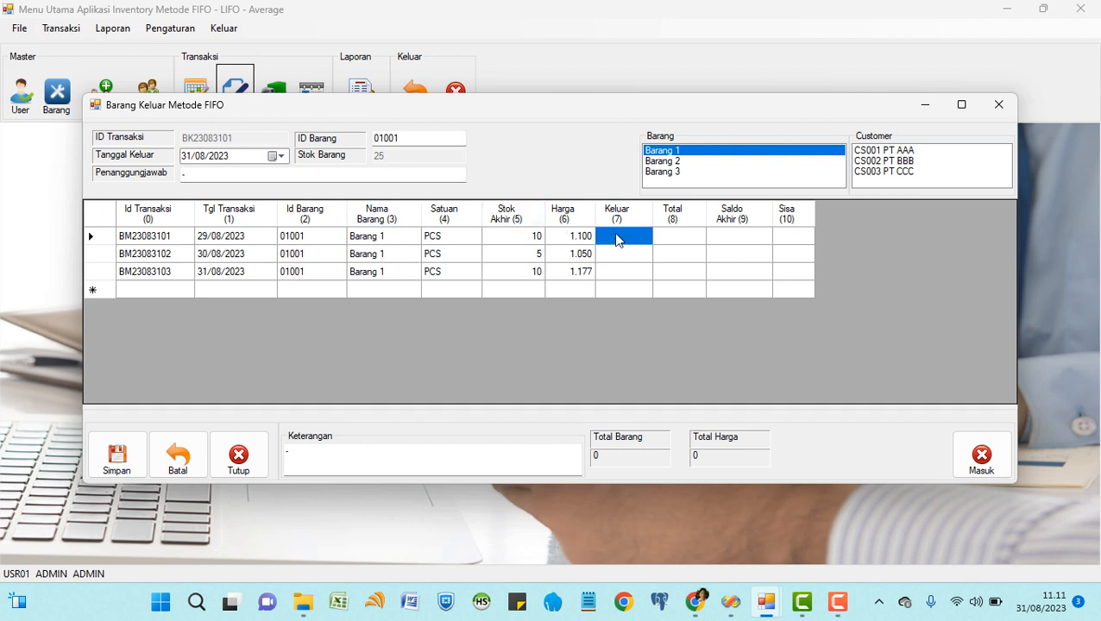
{"action": "type", "text": "22"}
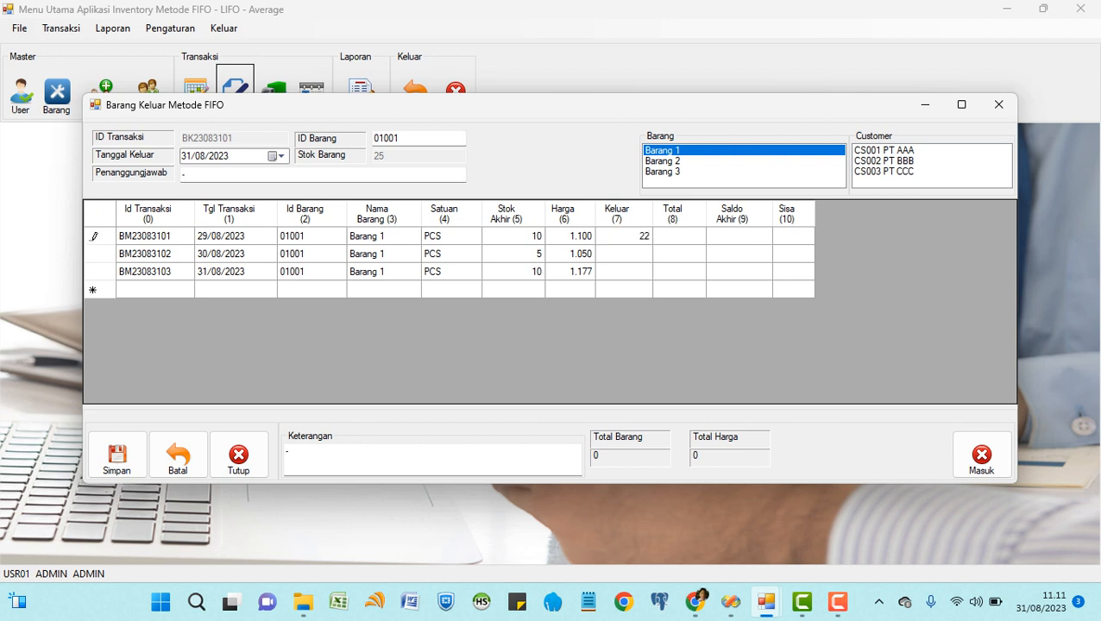
{"action": "key", "text": "Return"}
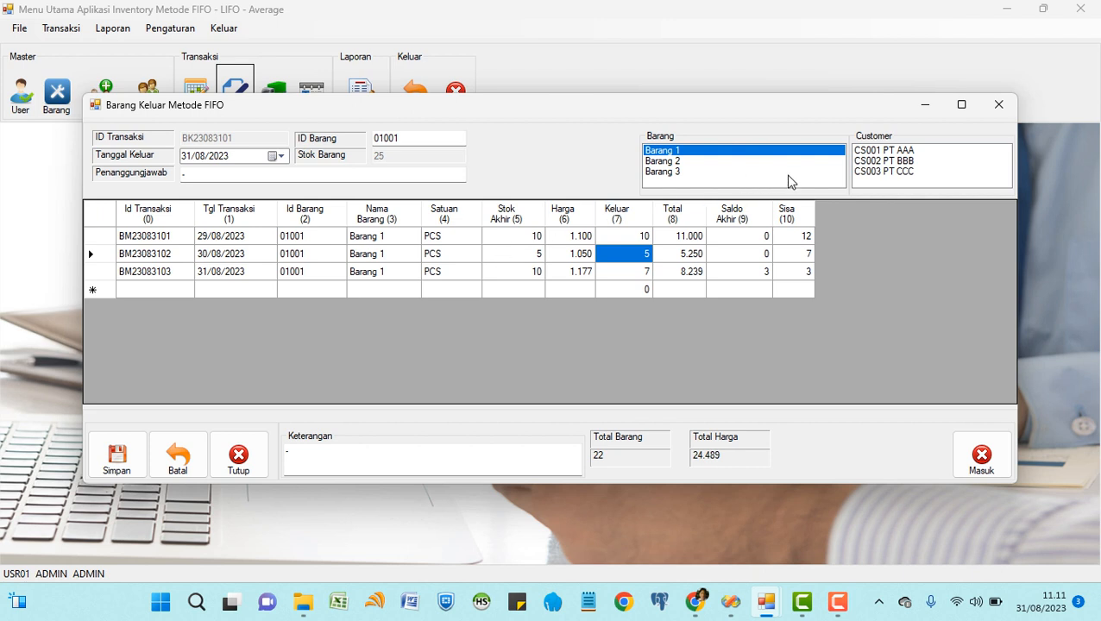
{"action": "left_click", "coordinate": [865, 152]}
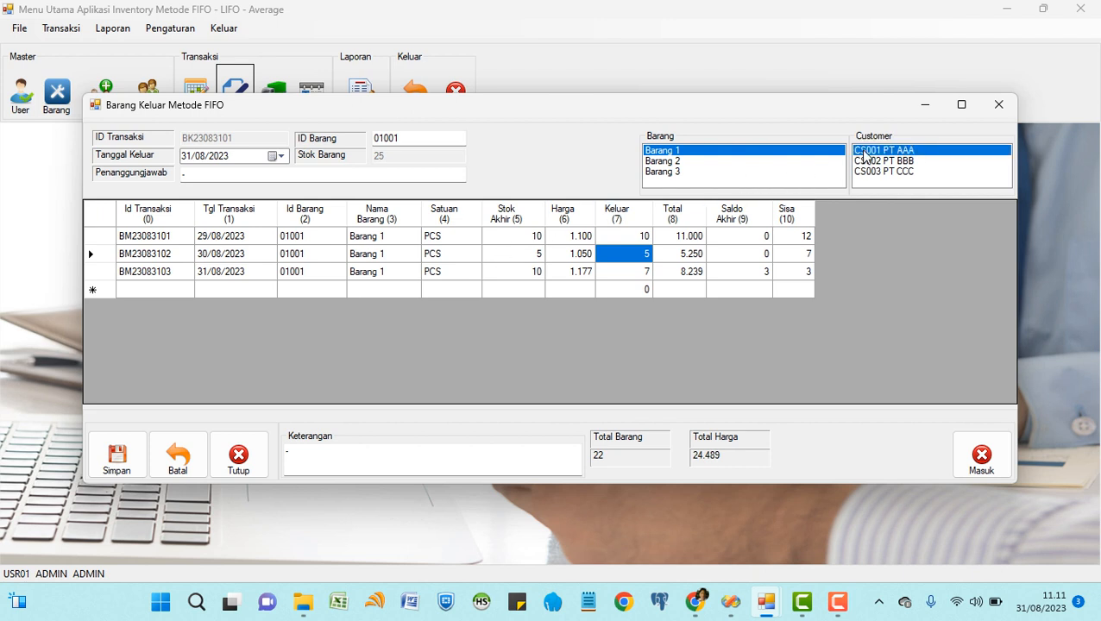
{"action": "left_click", "coordinate": [331, 458]}
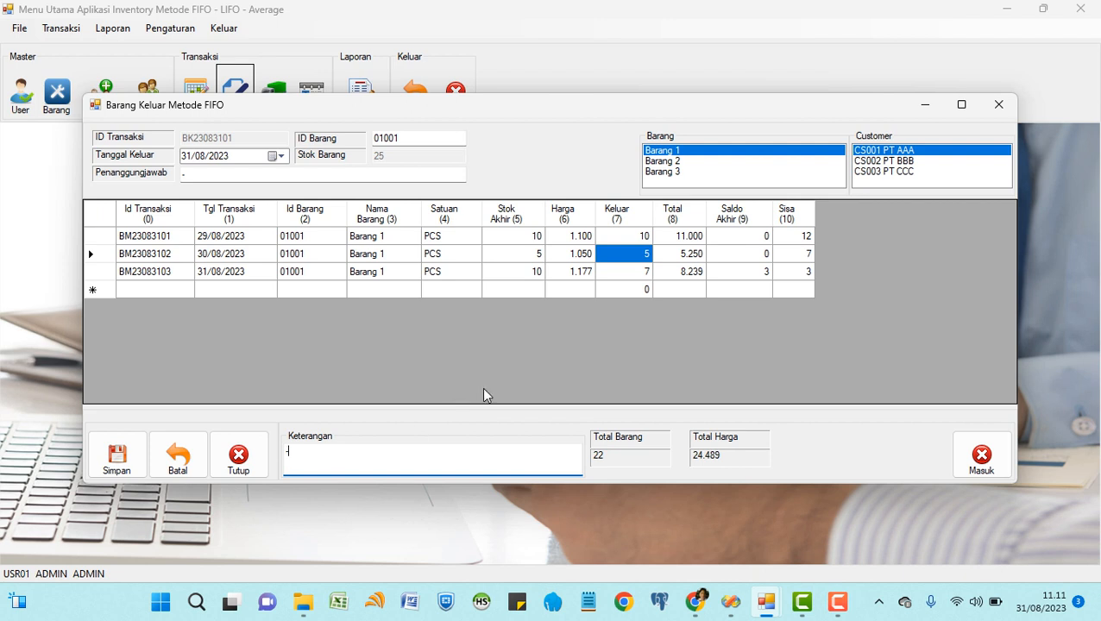
{"action": "left_click", "coordinate": [127, 465]}
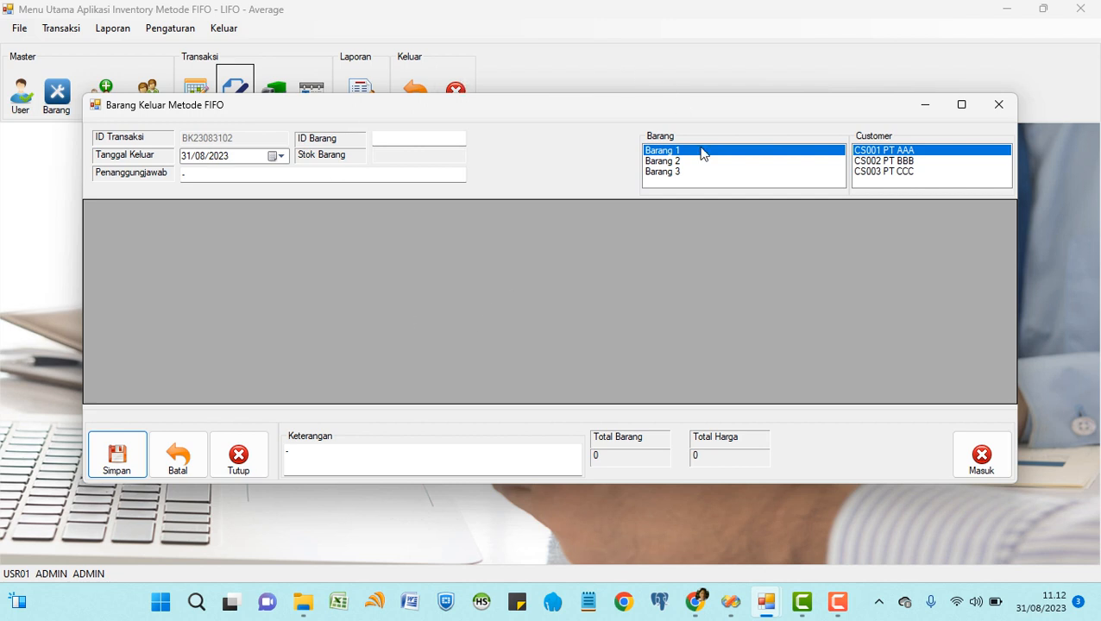
{"action": "left_click", "coordinate": [665, 156]}
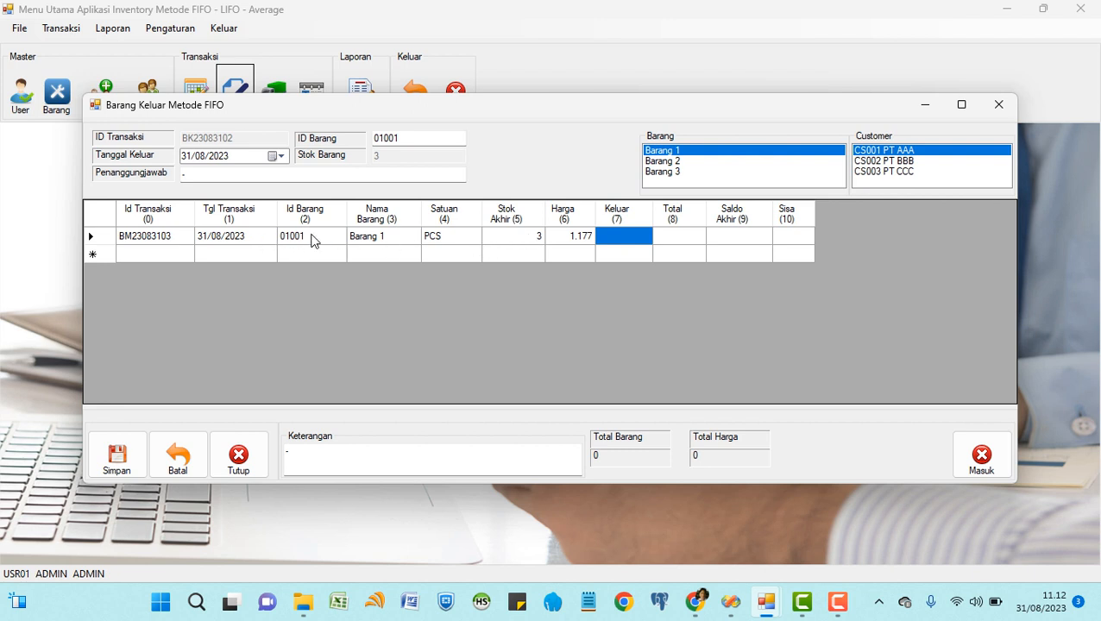
{"action": "left_click", "coordinate": [239, 245]}
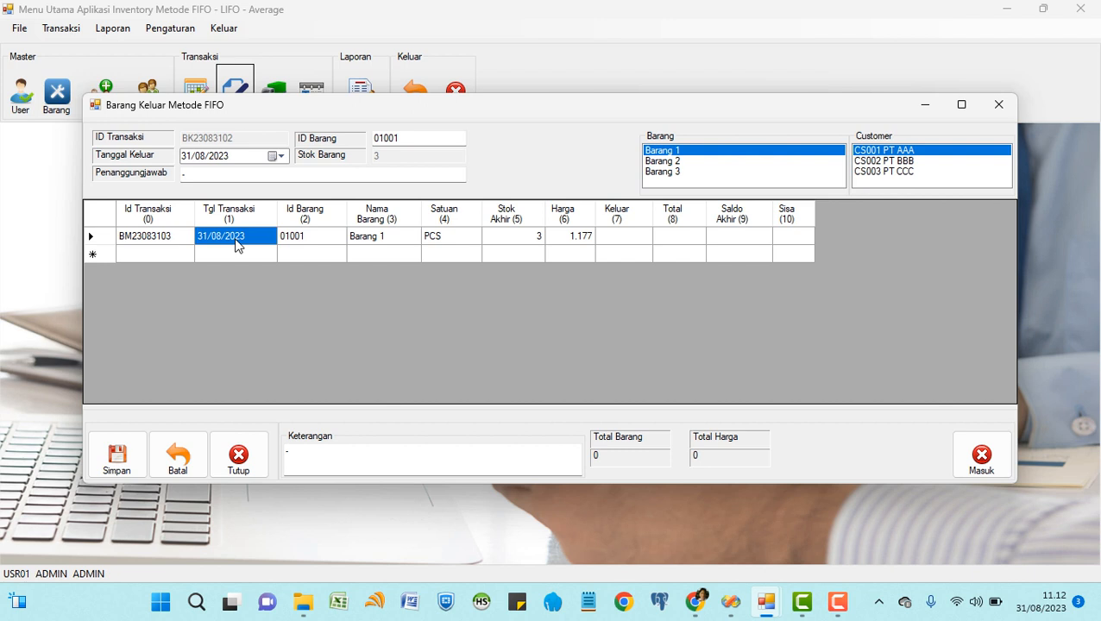
{"action": "left_click", "coordinate": [666, 163]}
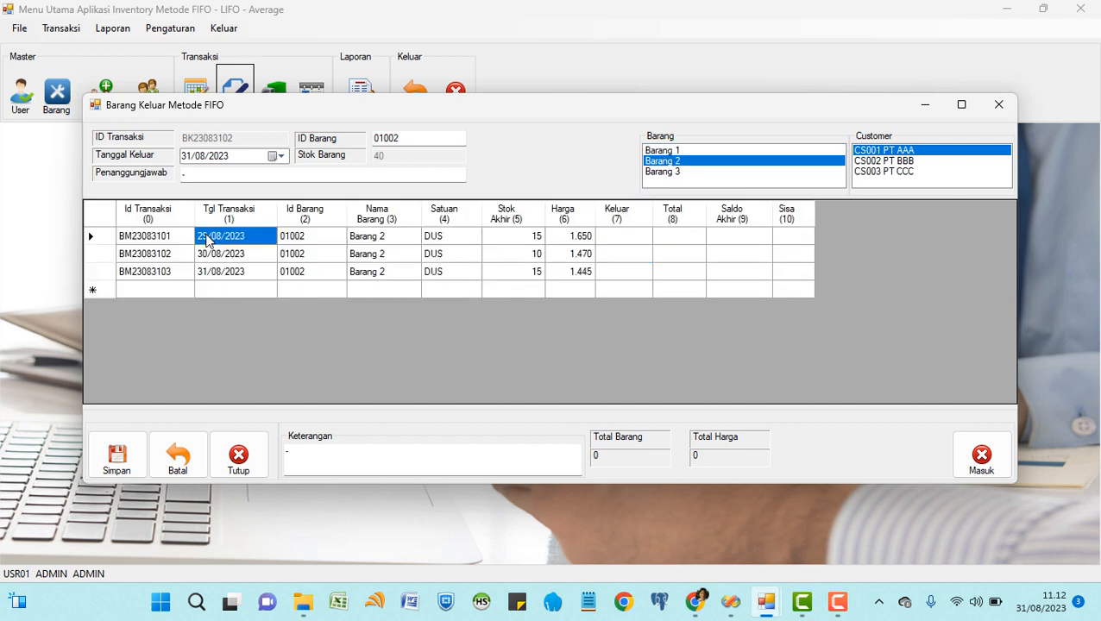
{"action": "left_click", "coordinate": [509, 242]}
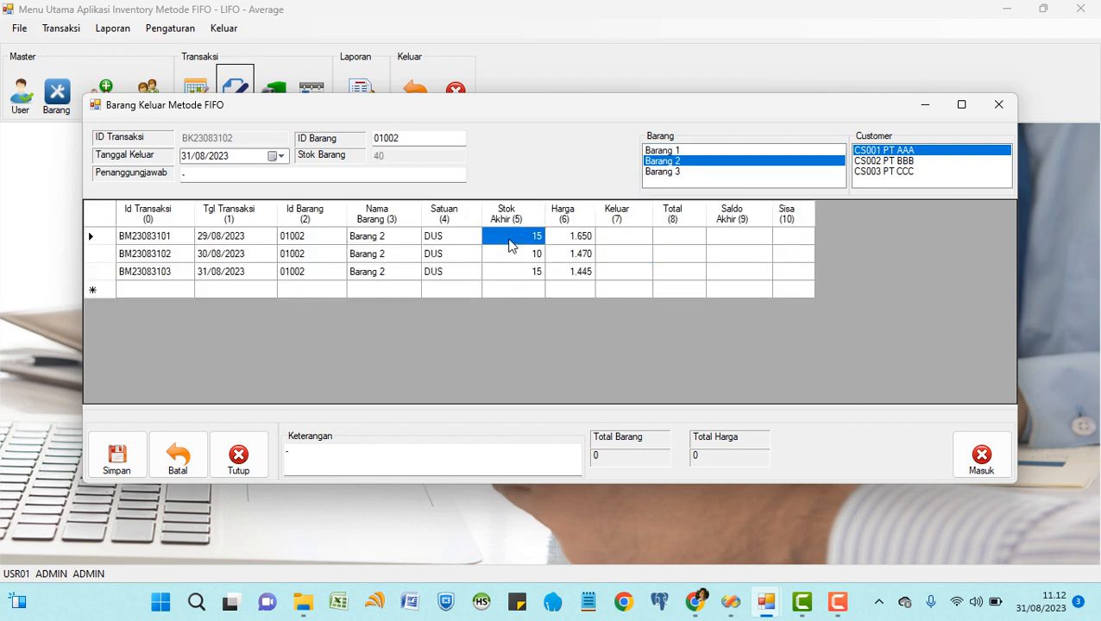
{"action": "left_click", "coordinate": [237, 257]}
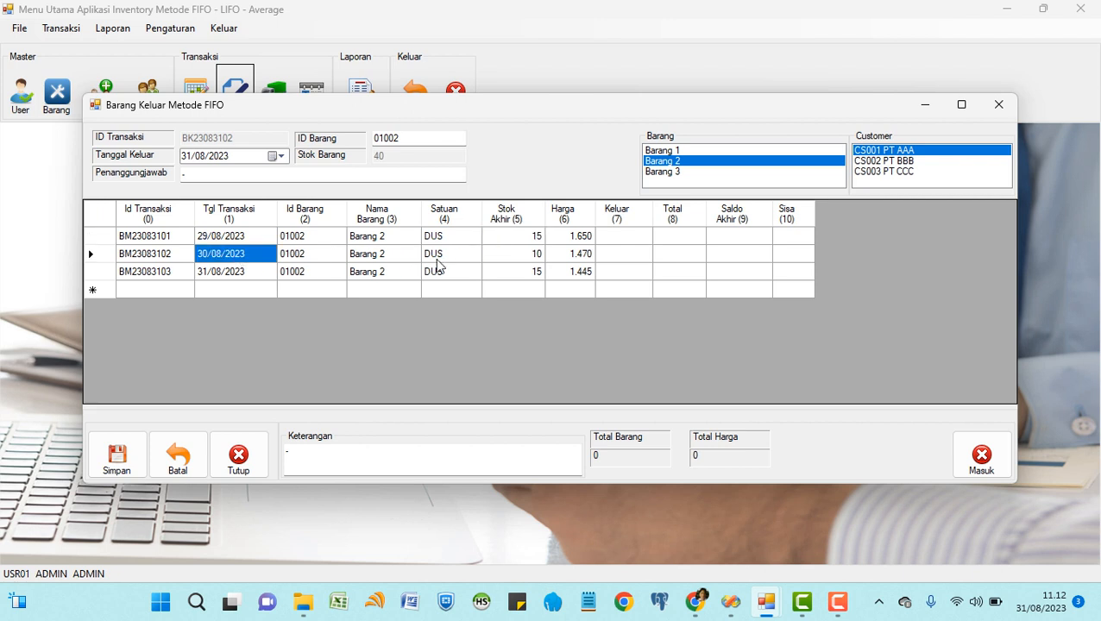
{"action": "left_click", "coordinate": [514, 260]}
{"action": "left_click", "coordinate": [247, 277]}
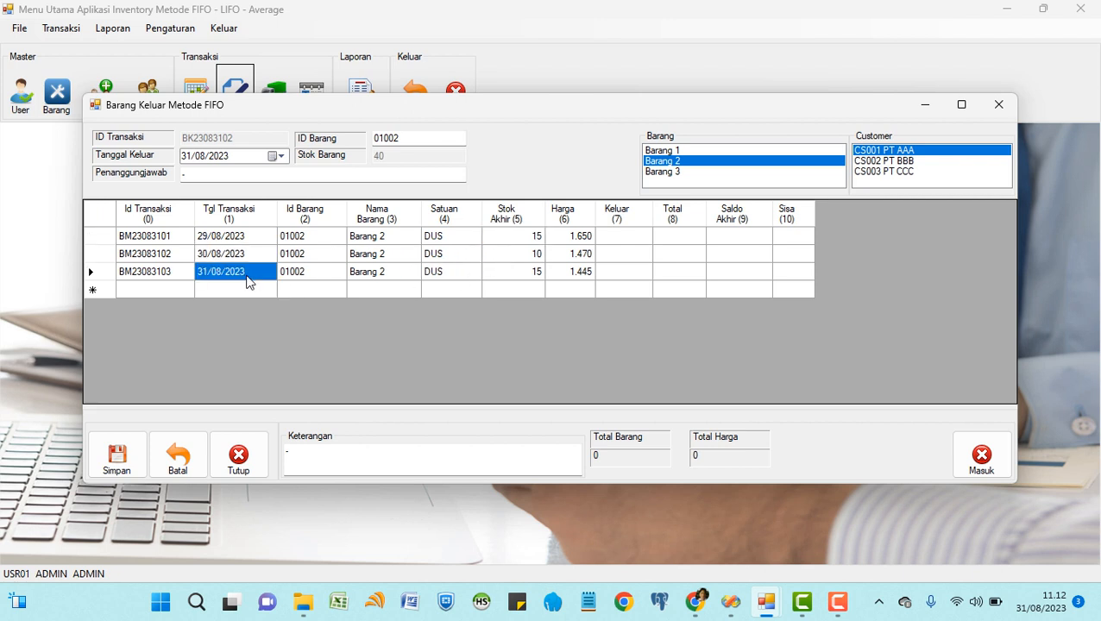
{"action": "left_click", "coordinate": [501, 275]}
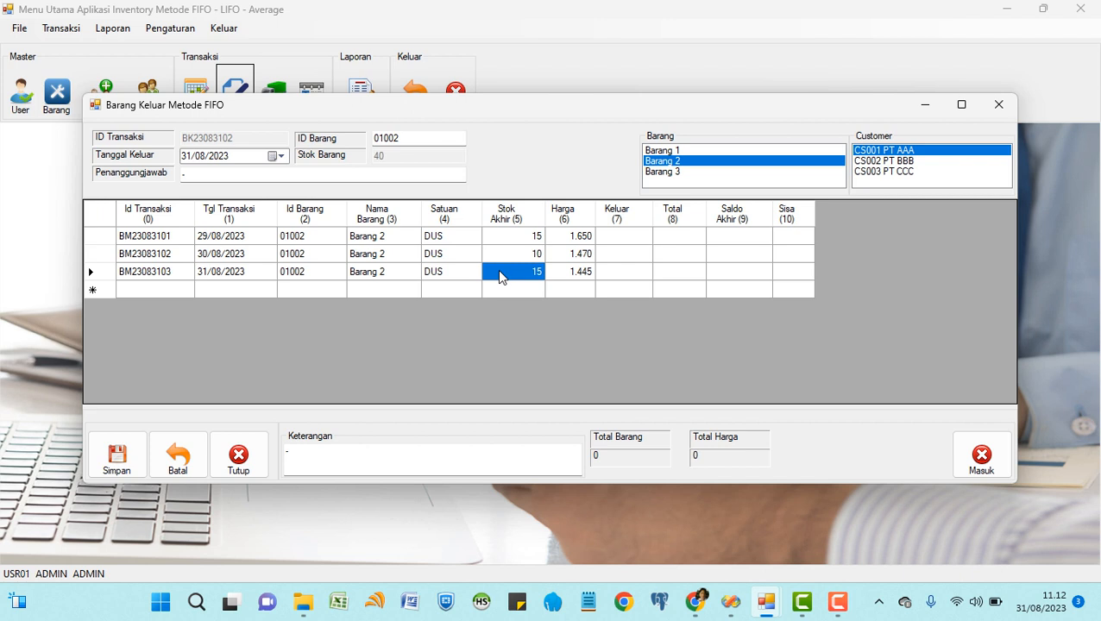
{"action": "left_click", "coordinate": [242, 243]}
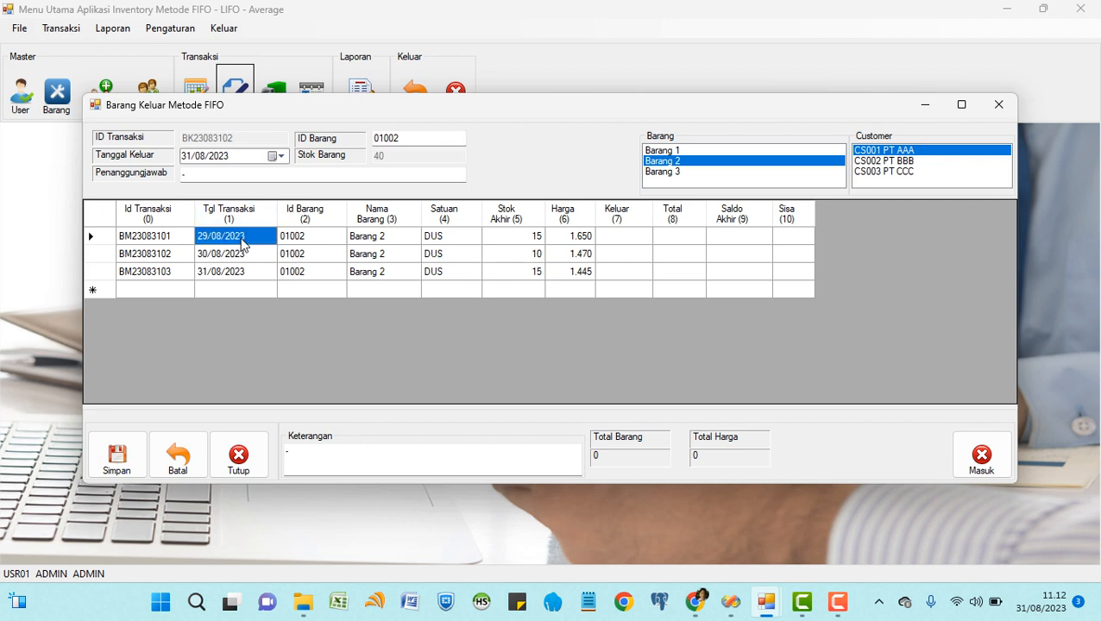
{"action": "left_click", "coordinate": [499, 246]}
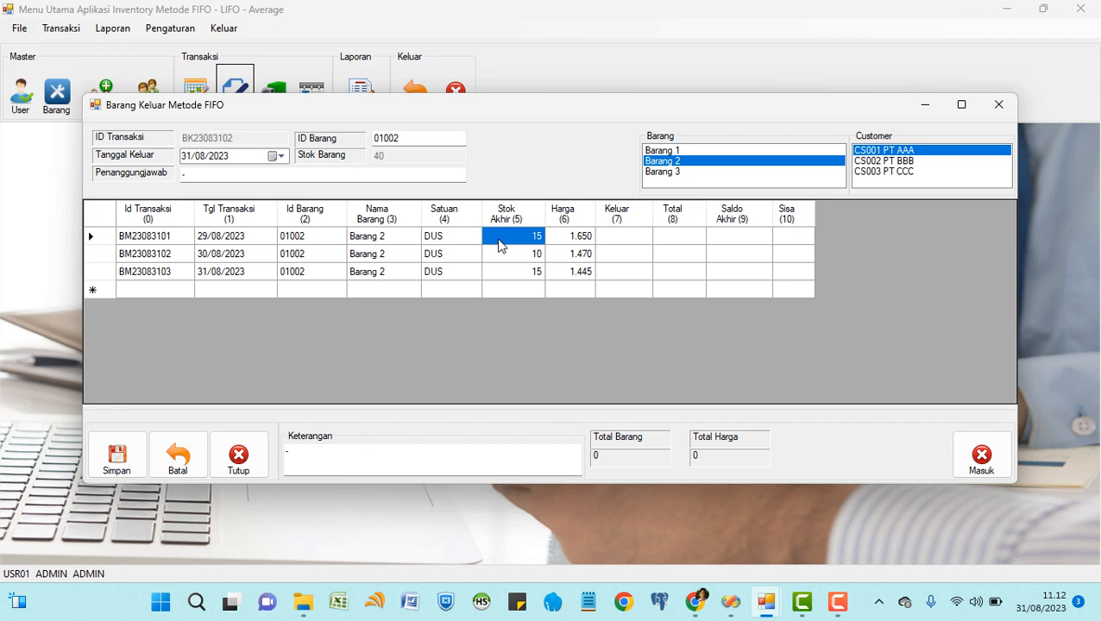
{"action": "left_click", "coordinate": [242, 243]}
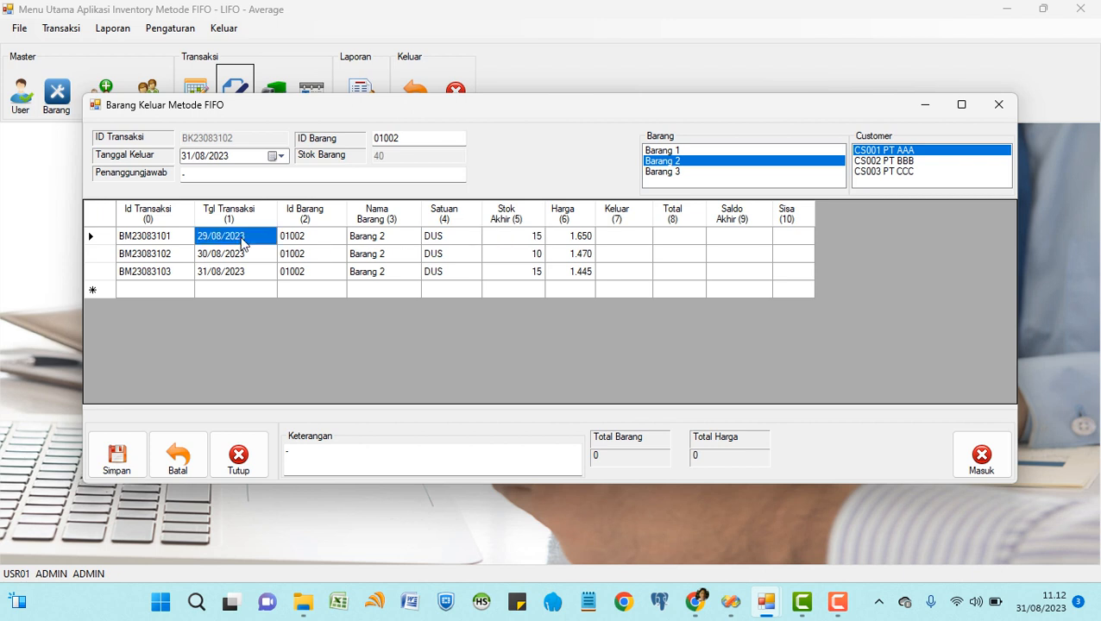
{"action": "left_click", "coordinate": [510, 245]}
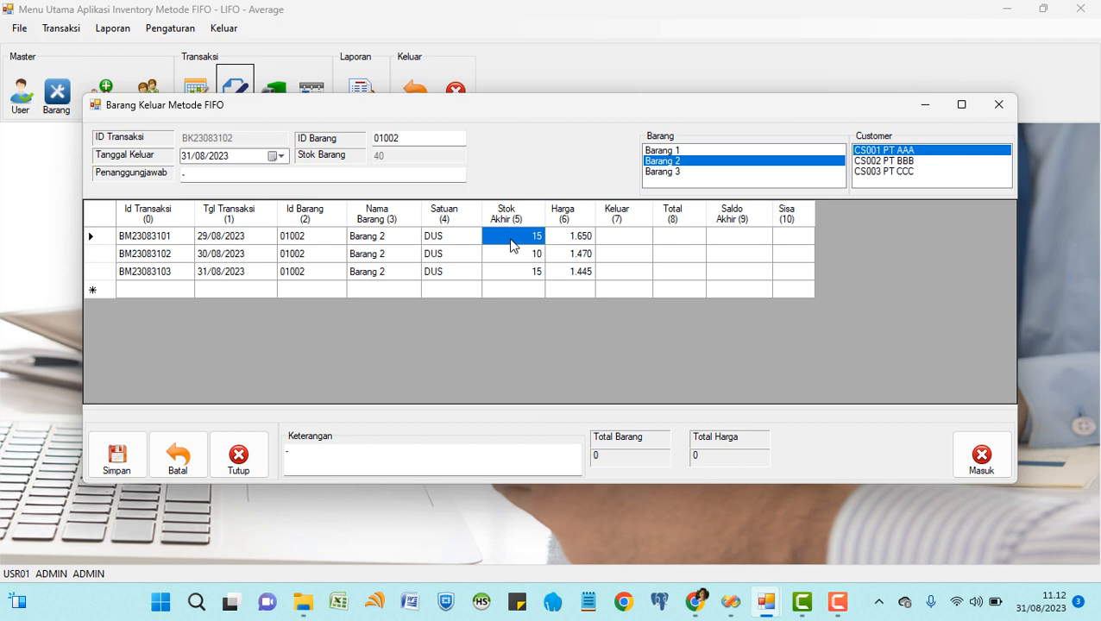
Try issuing 45 Barang 2 units, dismiss the only-40-in-stock warning, and enter 38 instead.
{"action": "left_click", "coordinate": [636, 245]}
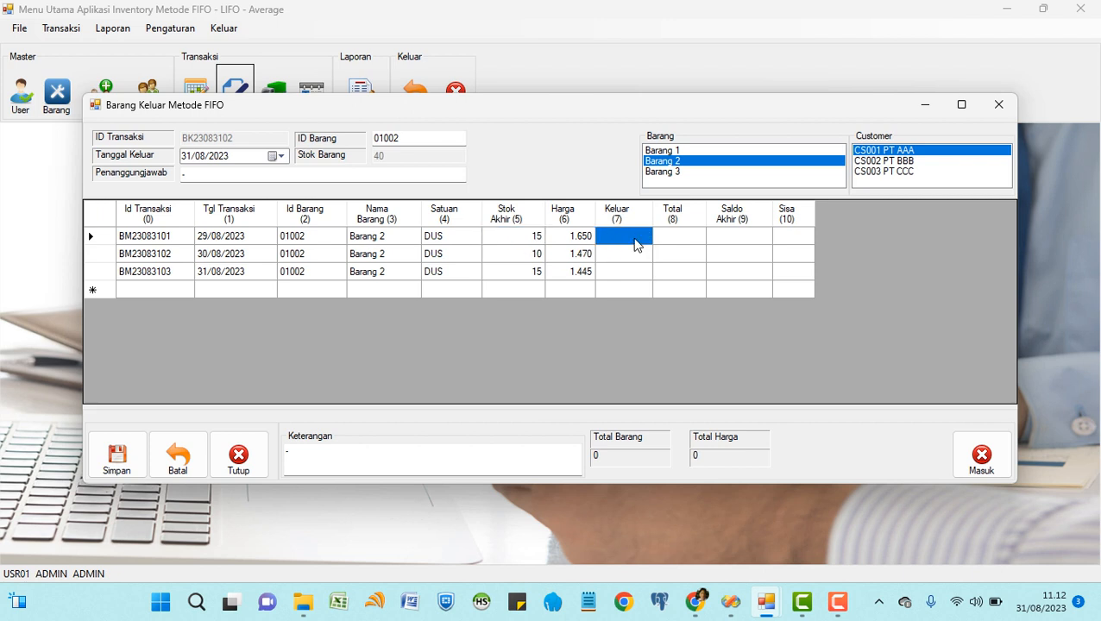
{"action": "type", "text": "45"}
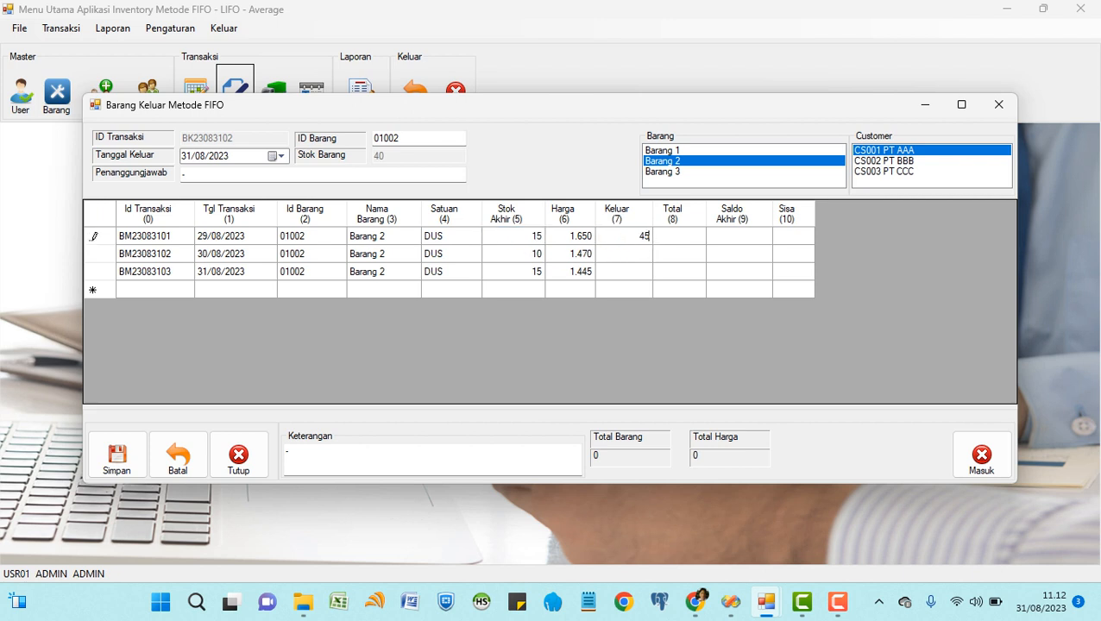
{"action": "key", "text": "Return"}
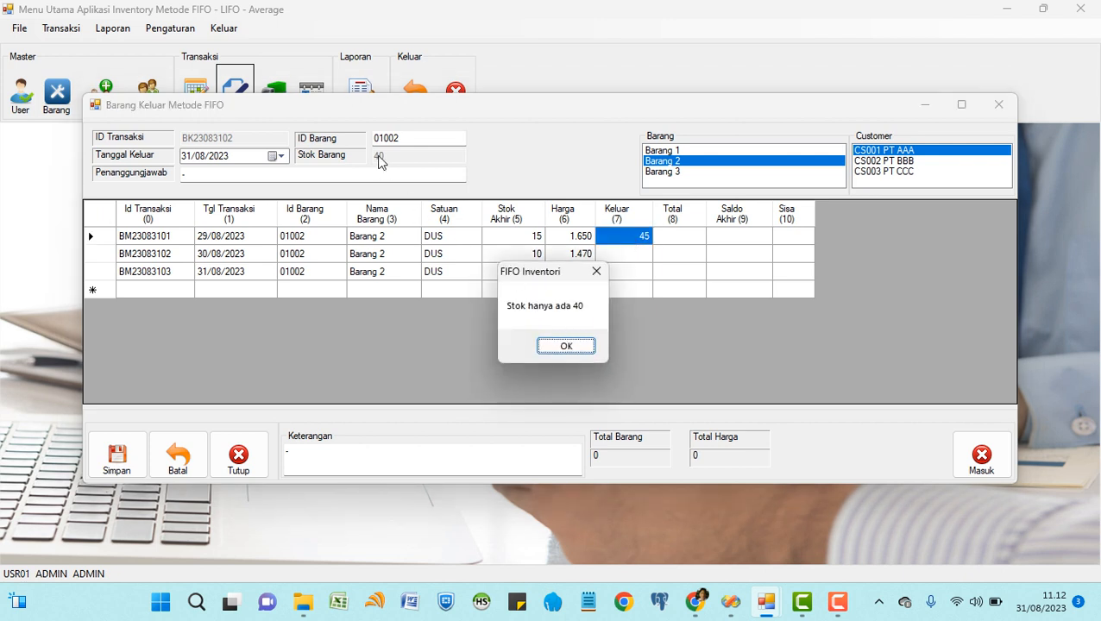
{"action": "left_click", "coordinate": [567, 347]}
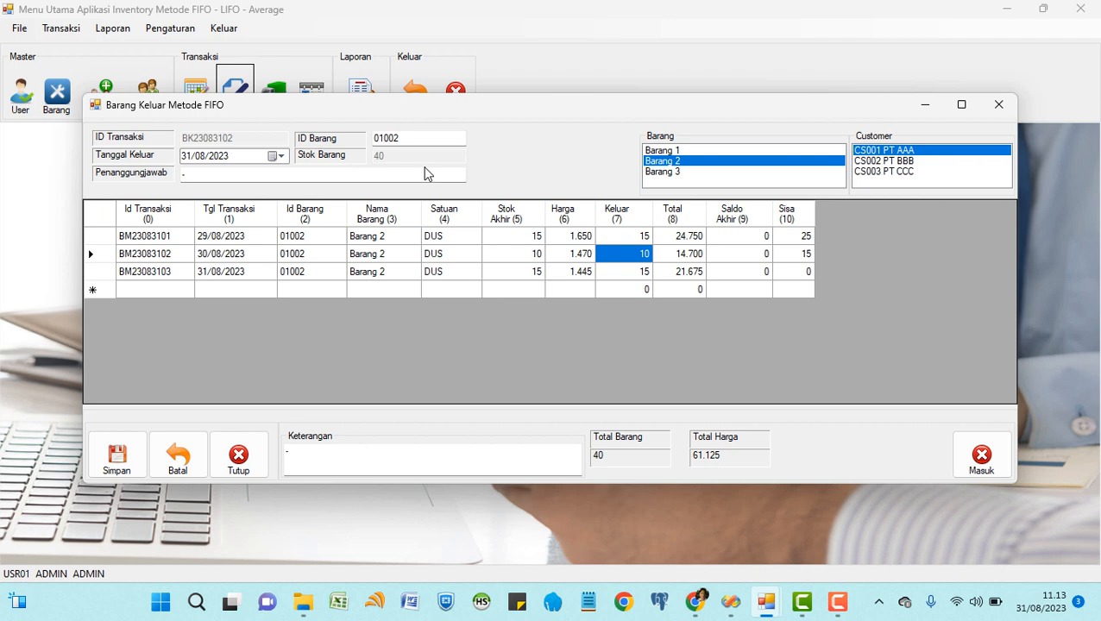
{"action": "left_click", "coordinate": [629, 236]}
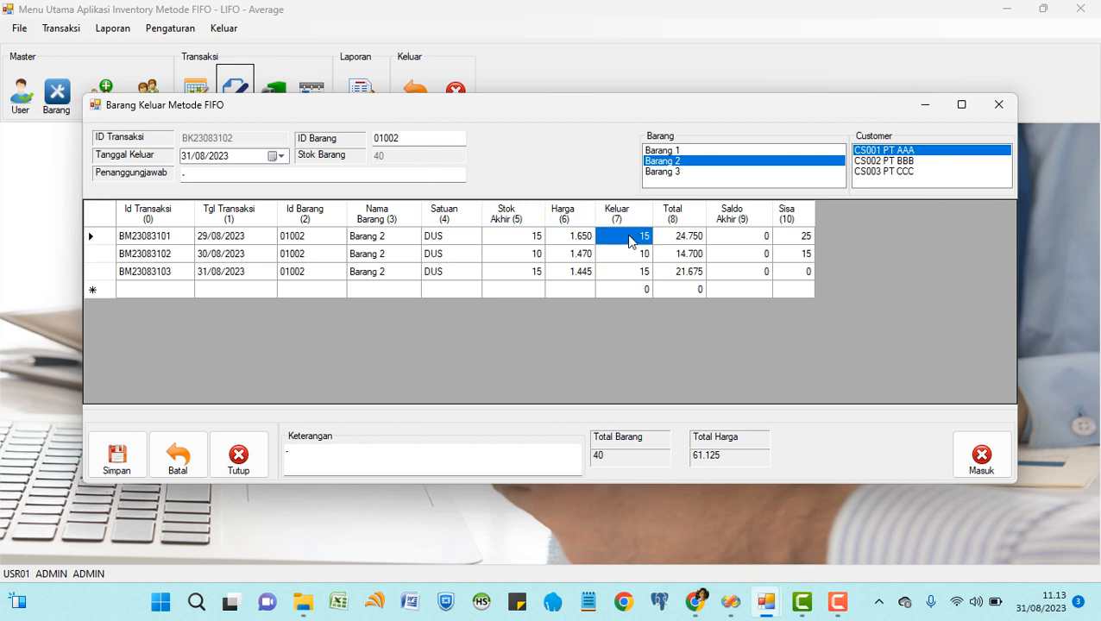
{"action": "type", "text": "38"}
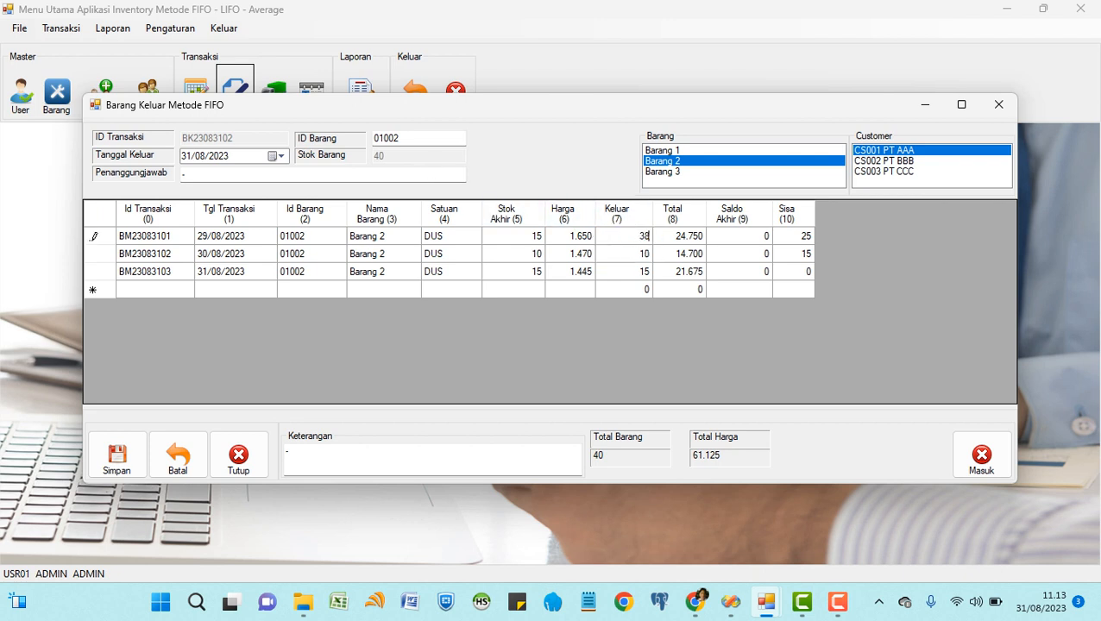
{"action": "key", "text": "Return"}
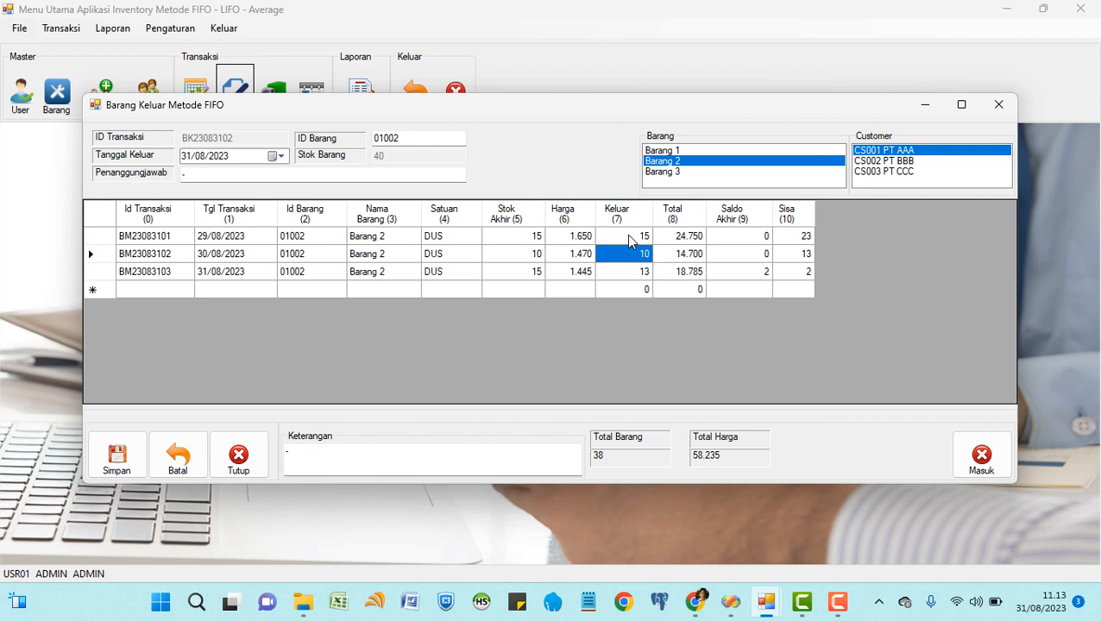
Review the FIFO split 15/10/13 and remaining balances, then discard the entry and close the form.
{"action": "left_click", "coordinate": [511, 240]}
{"action": "left_click", "coordinate": [620, 241]}
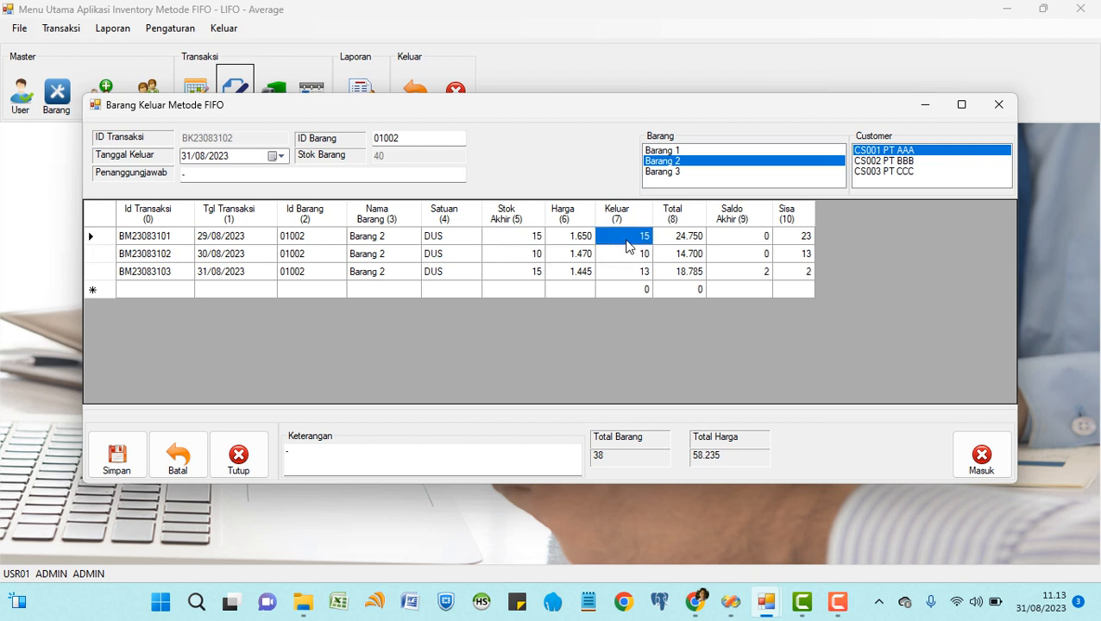
{"action": "left_click", "coordinate": [796, 239]}
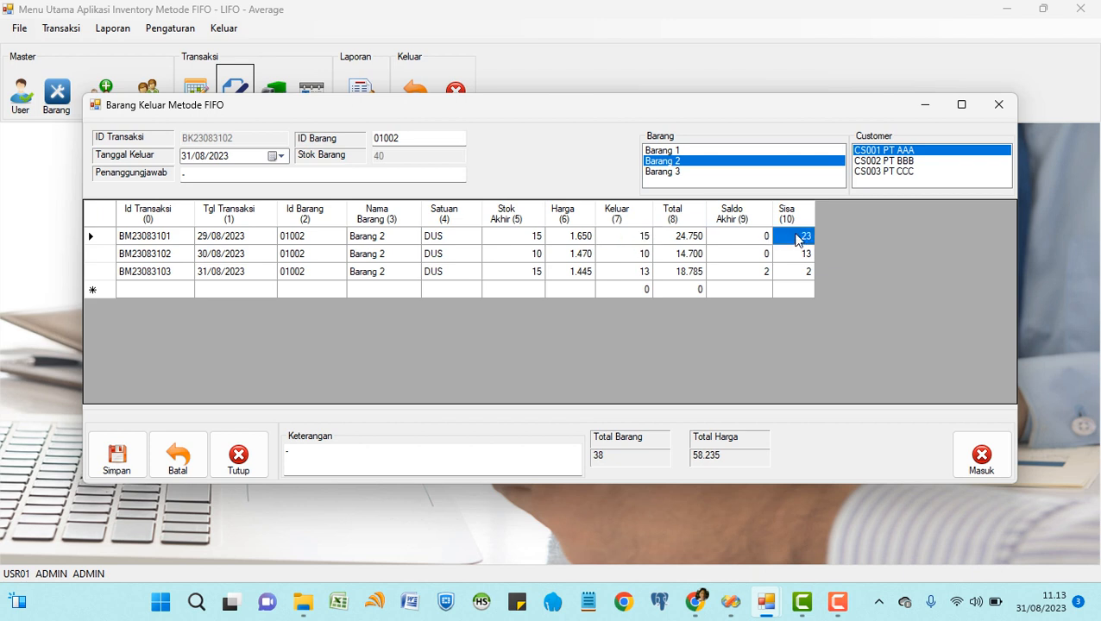
{"action": "left_click", "coordinate": [532, 257]}
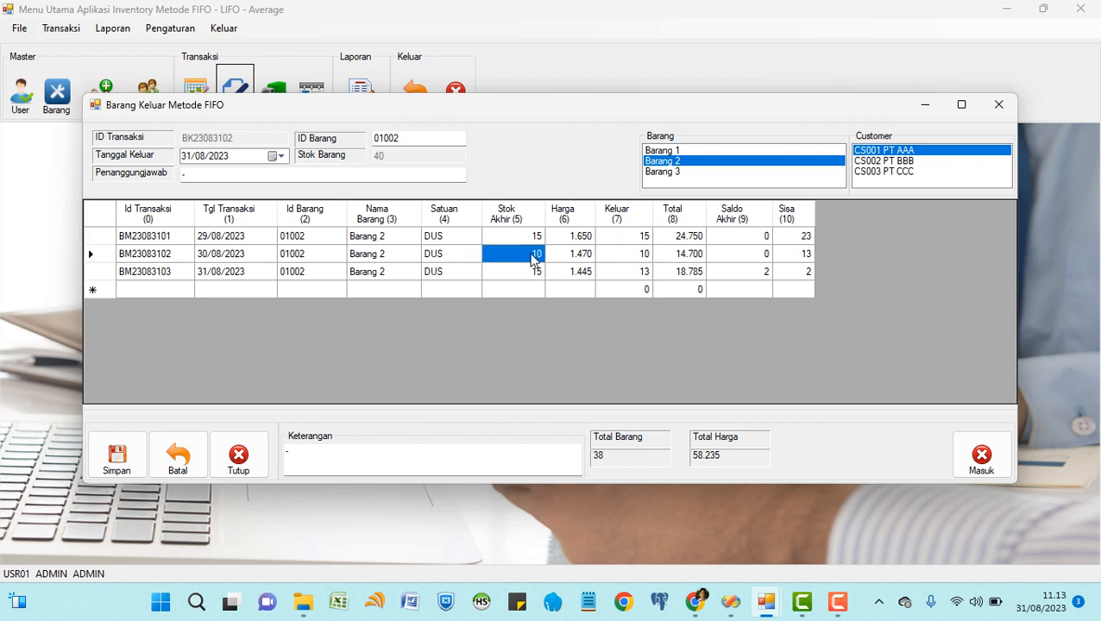
{"action": "left_click", "coordinate": [636, 259]}
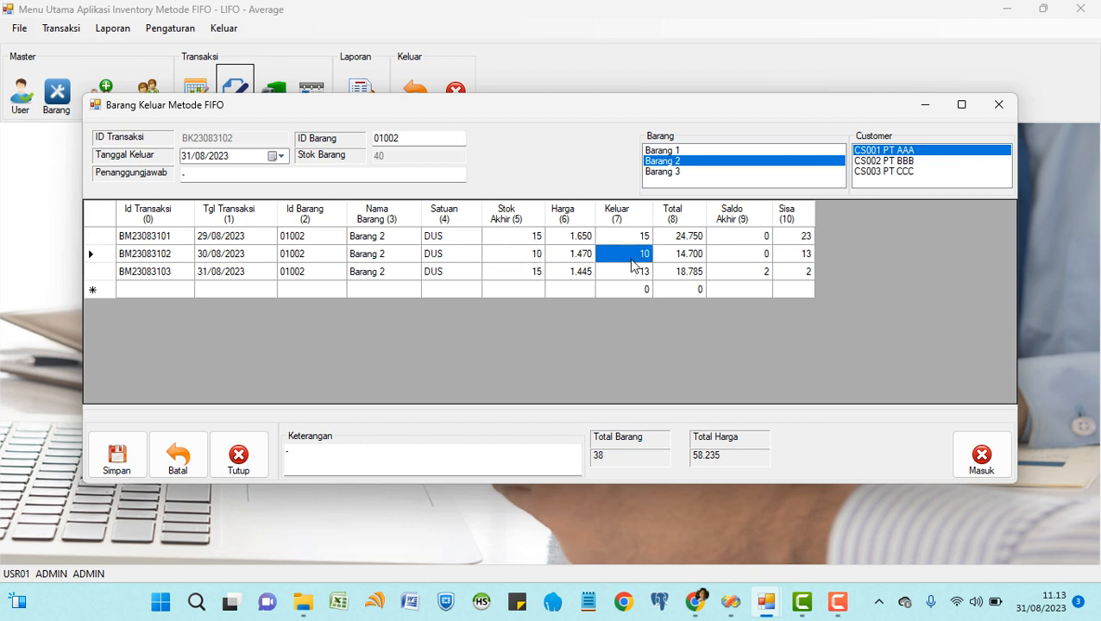
{"action": "left_click", "coordinate": [807, 254]}
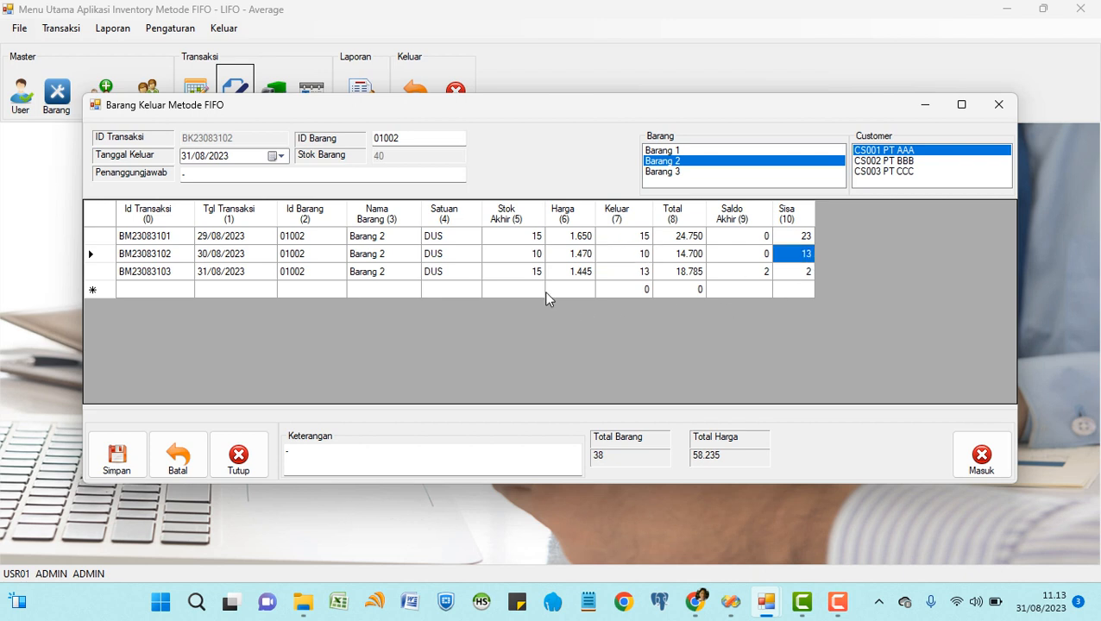
{"action": "left_click", "coordinate": [530, 274]}
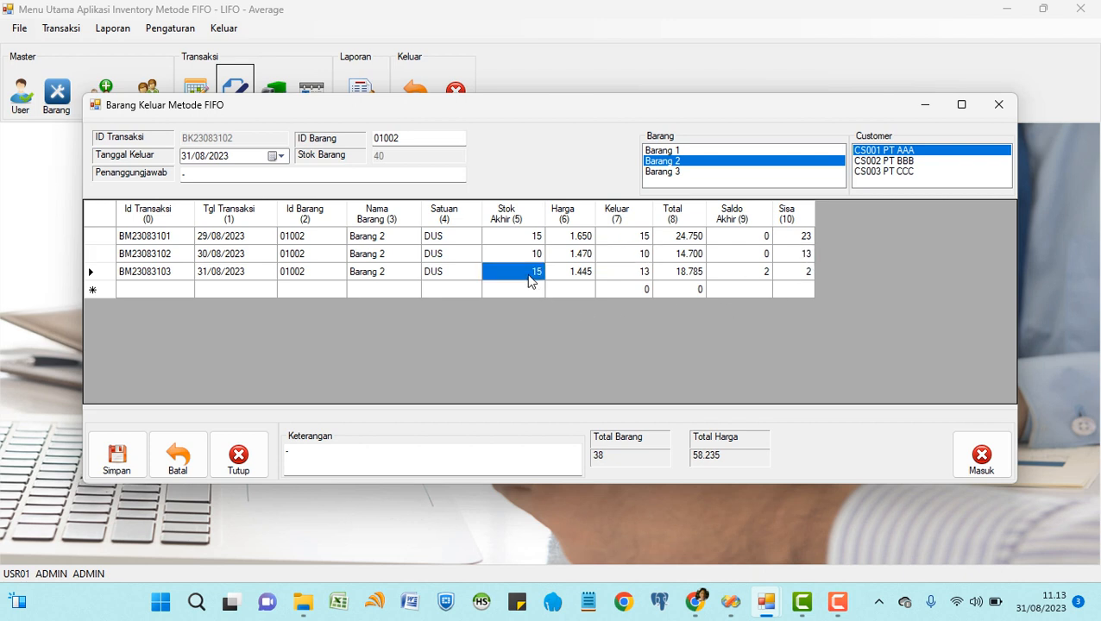
{"action": "left_click", "coordinate": [637, 275]}
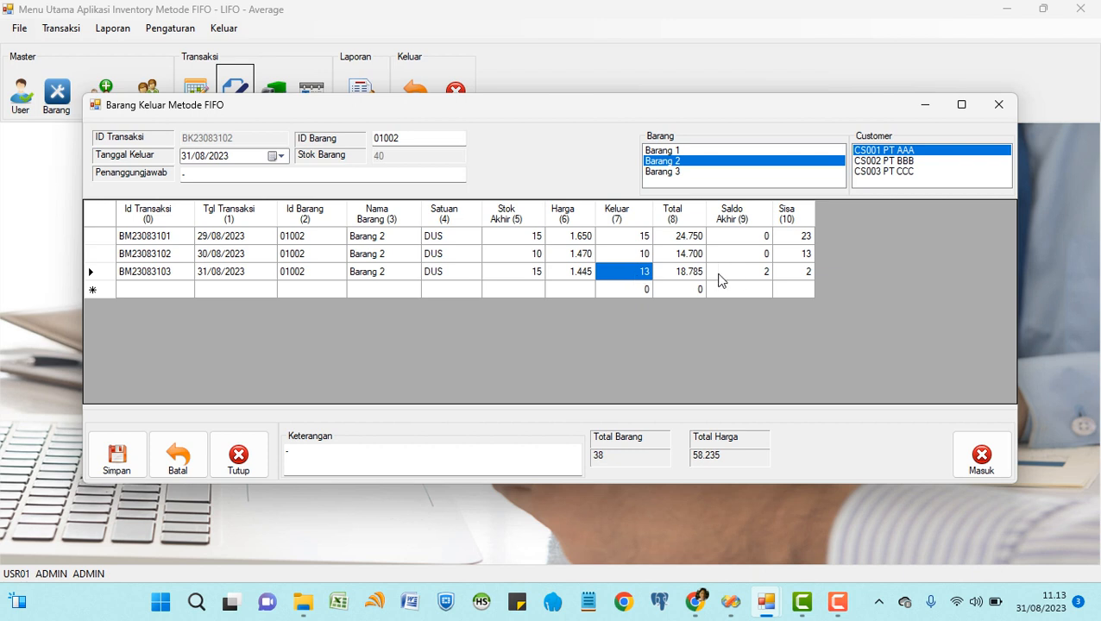
{"action": "left_click", "coordinate": [763, 275]}
{"action": "left_click", "coordinate": [803, 275]}
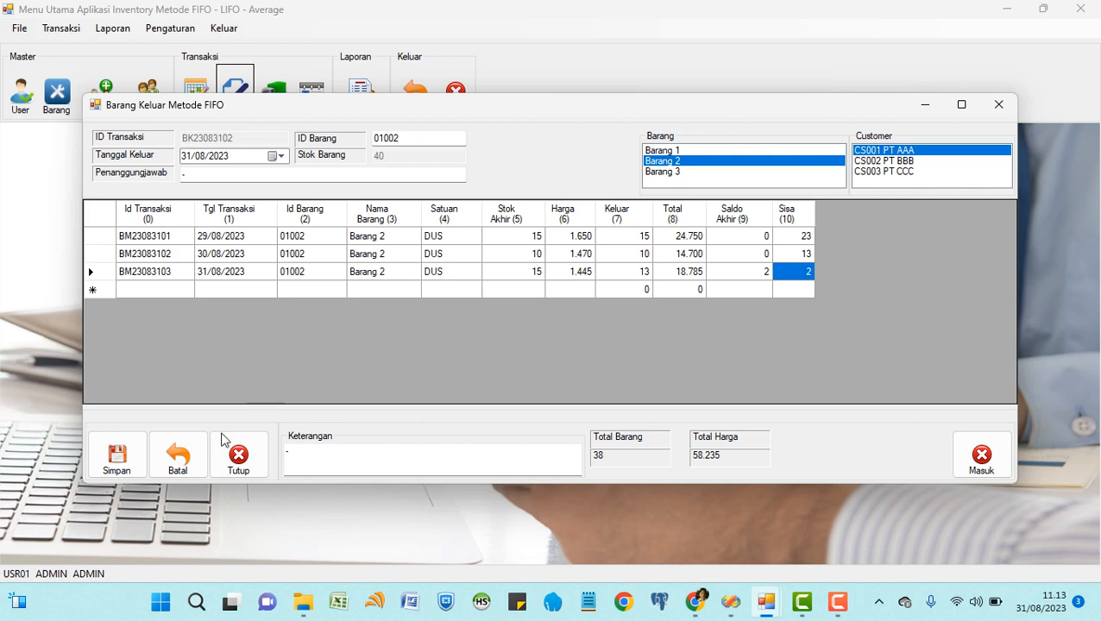
{"action": "left_click", "coordinate": [178, 457]}
{"action": "left_click", "coordinate": [238, 457]}
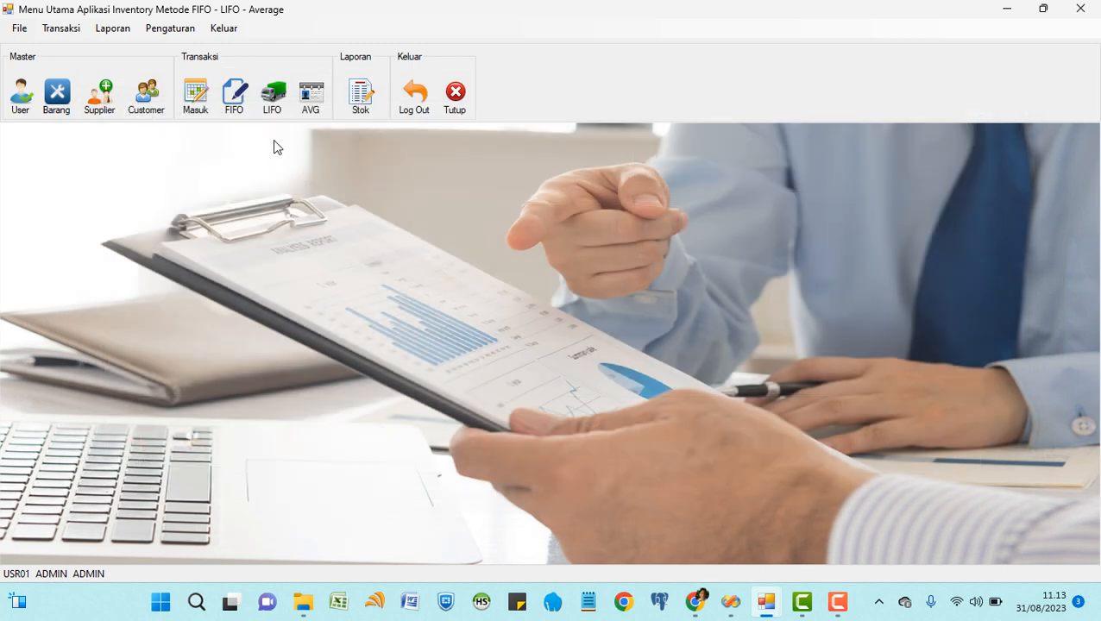
Load Barang 3 into the LIFO form and review its newest batch (31/08/2023, stock 10).
{"action": "left_click", "coordinate": [273, 99]}
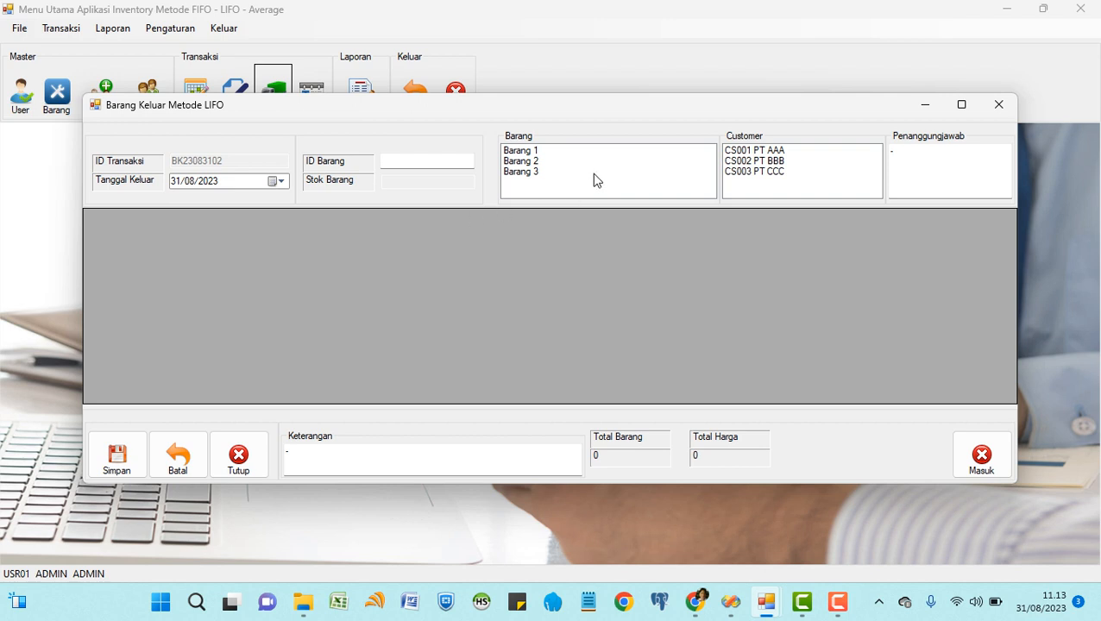
{"action": "left_click", "coordinate": [528, 173]}
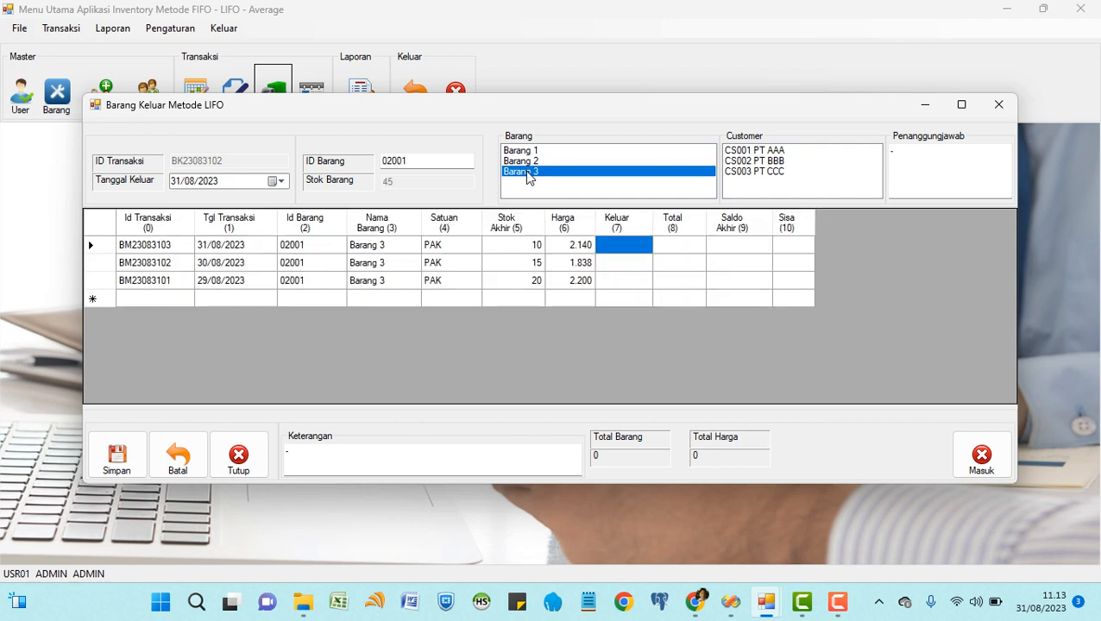
{"action": "left_click", "coordinate": [214, 249]}
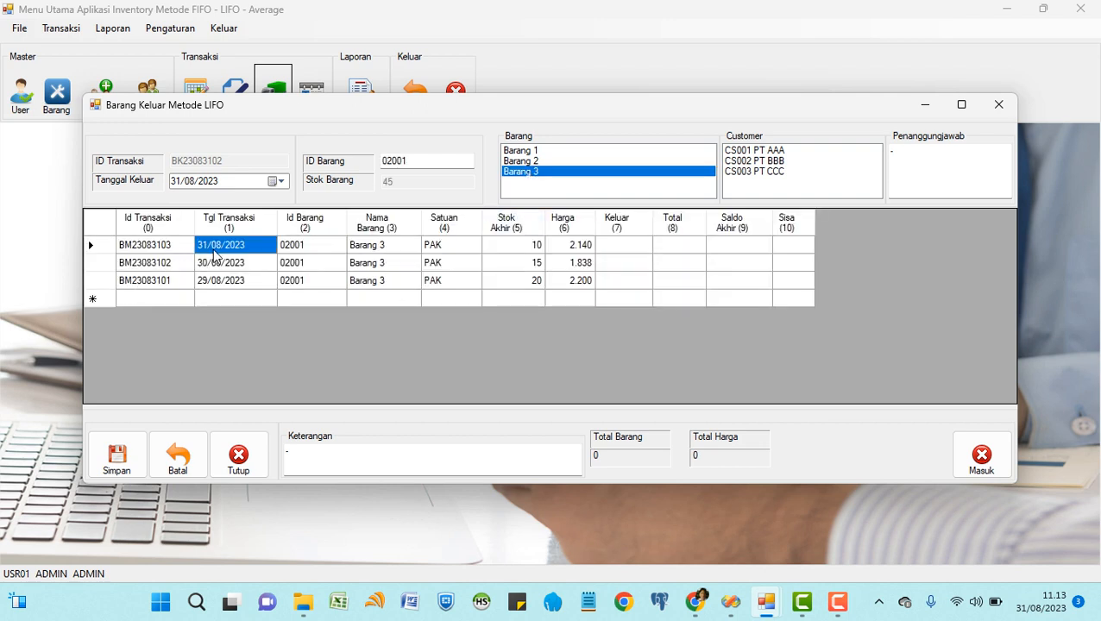
{"action": "left_click", "coordinate": [515, 252]}
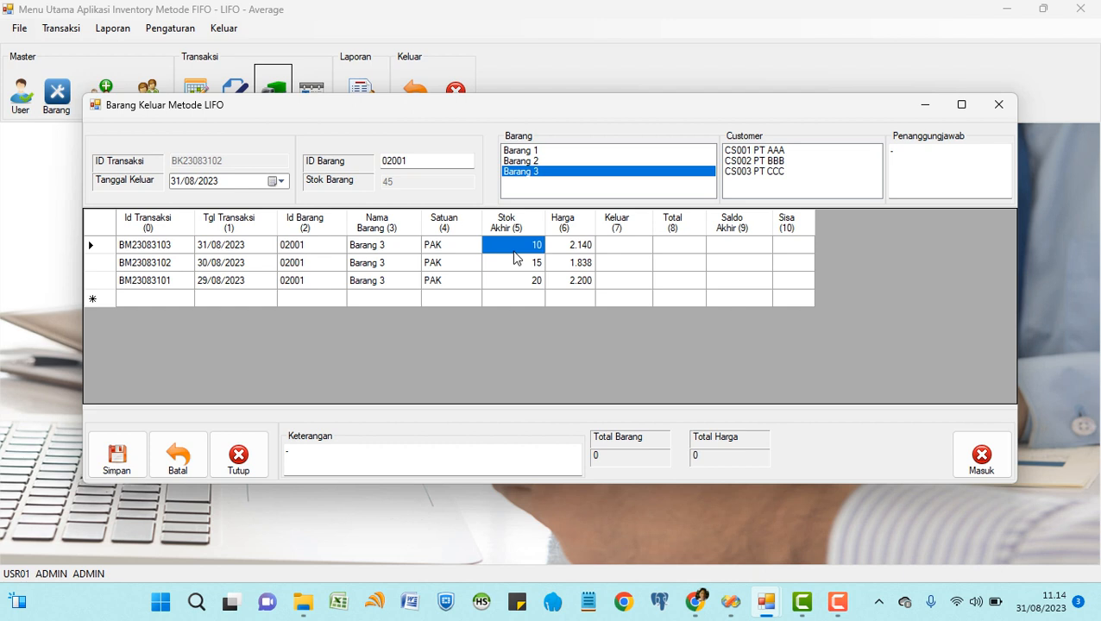
{"action": "left_click", "coordinate": [229, 250]}
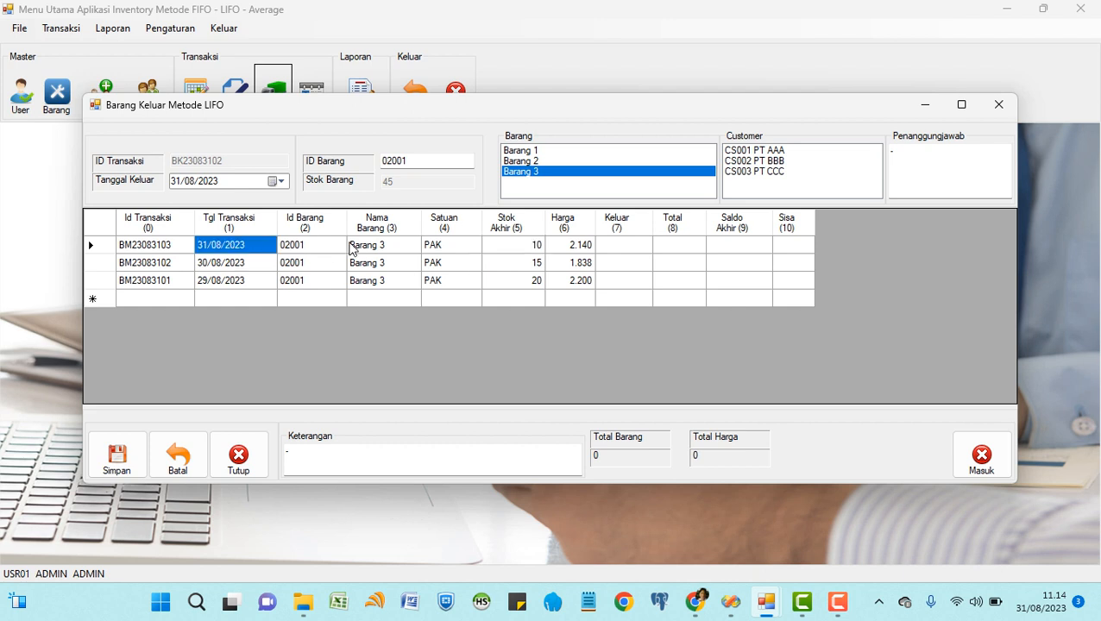
{"action": "left_click", "coordinate": [523, 252]}
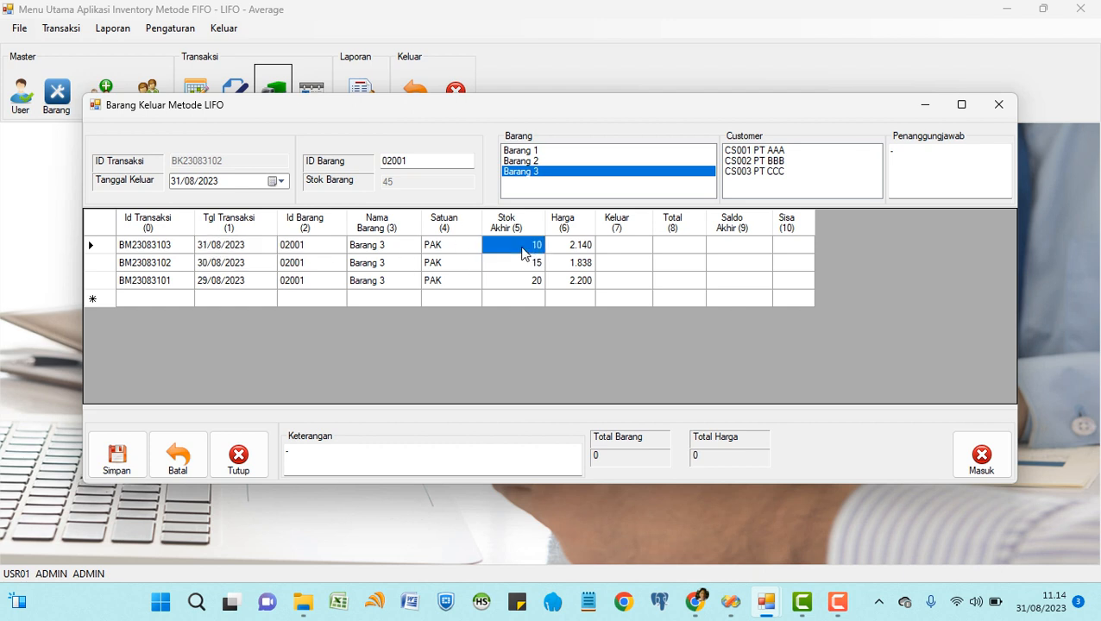
{"action": "left_click", "coordinate": [263, 252]}
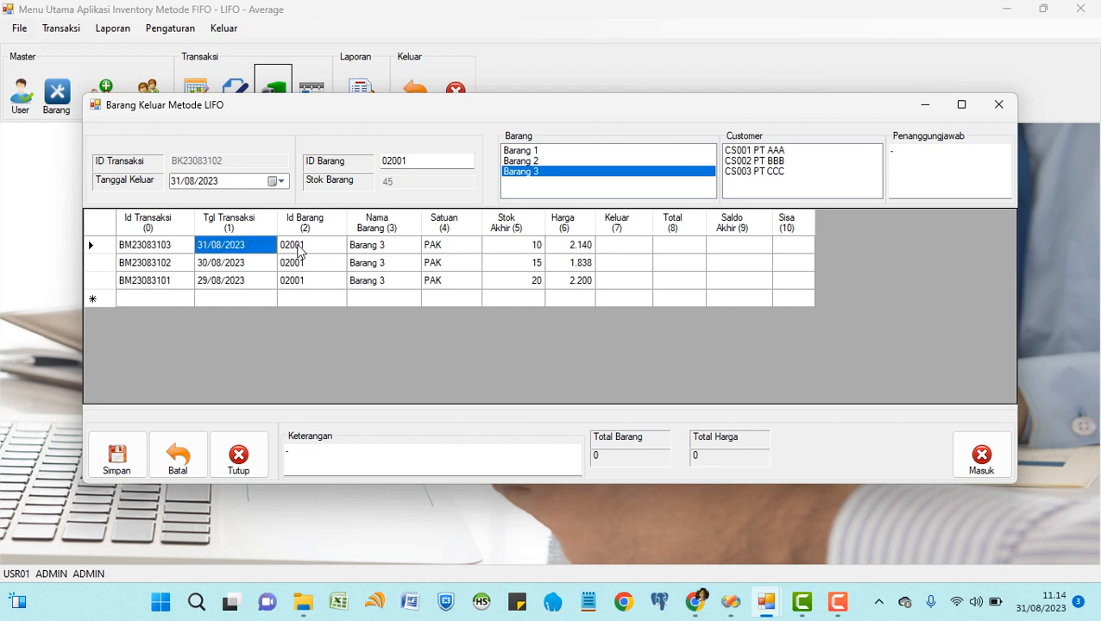
{"action": "left_click", "coordinate": [505, 250]}
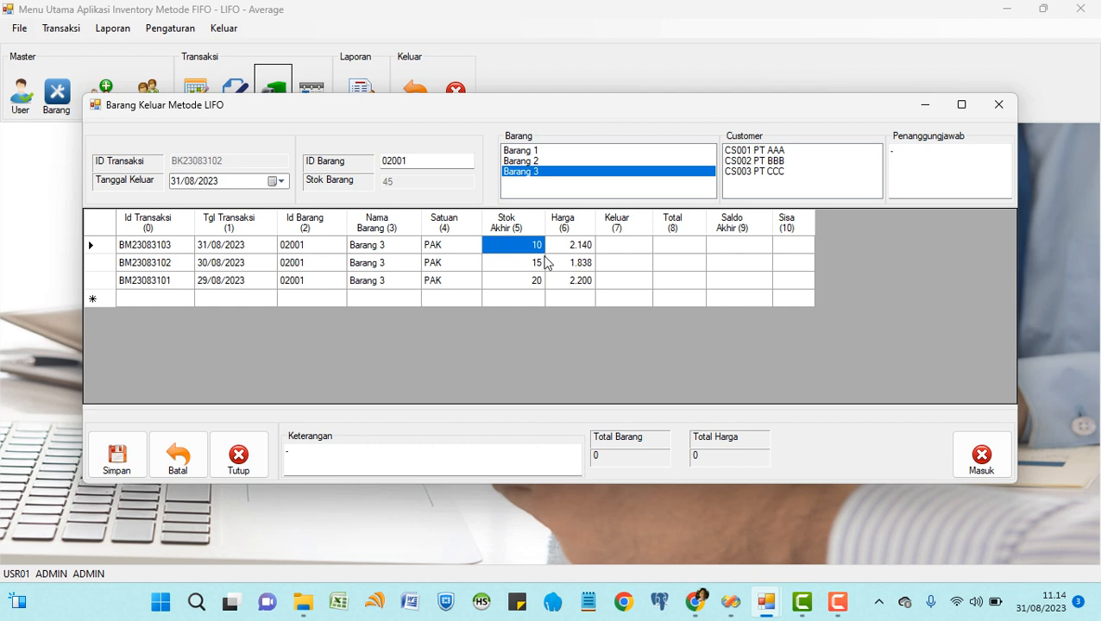
{"action": "left_click", "coordinate": [625, 252]}
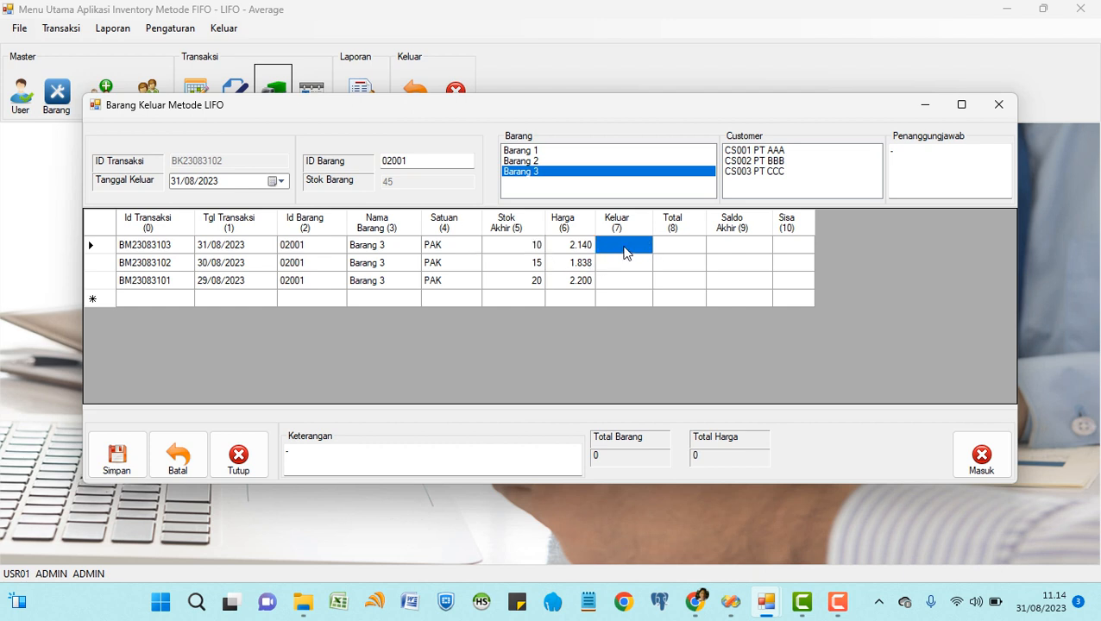
Enter the issue quantity and review the LIFO split of 39 units across batches: 10/15/14.
{"action": "type", "text": "35"}
{"action": "key", "text": "Return"}
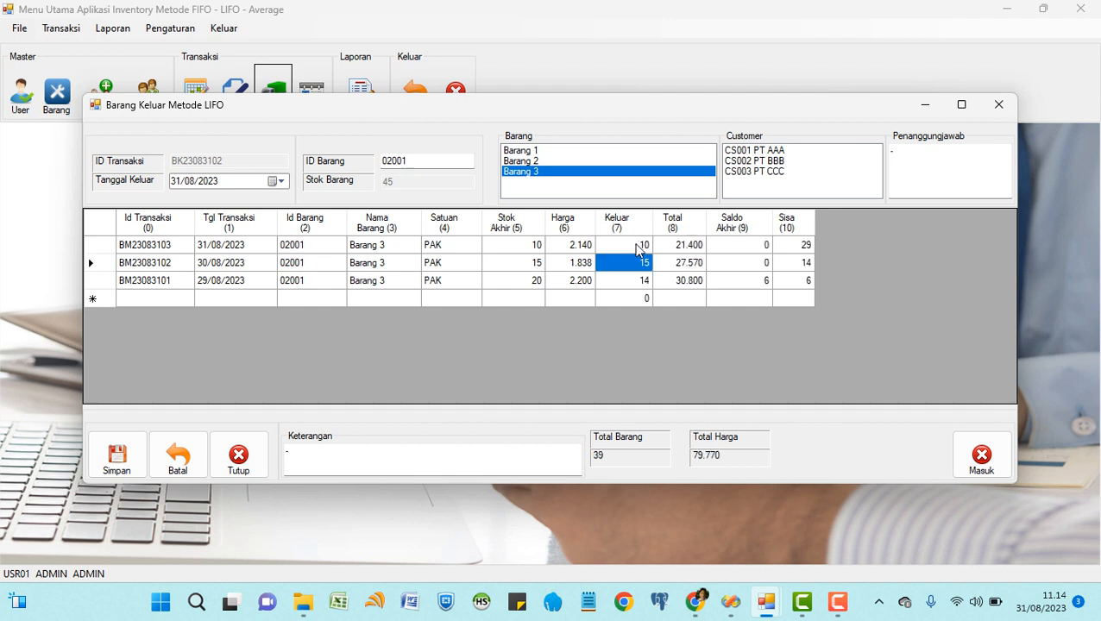
{"action": "left_click", "coordinate": [521, 251]}
{"action": "left_click", "coordinate": [622, 248]}
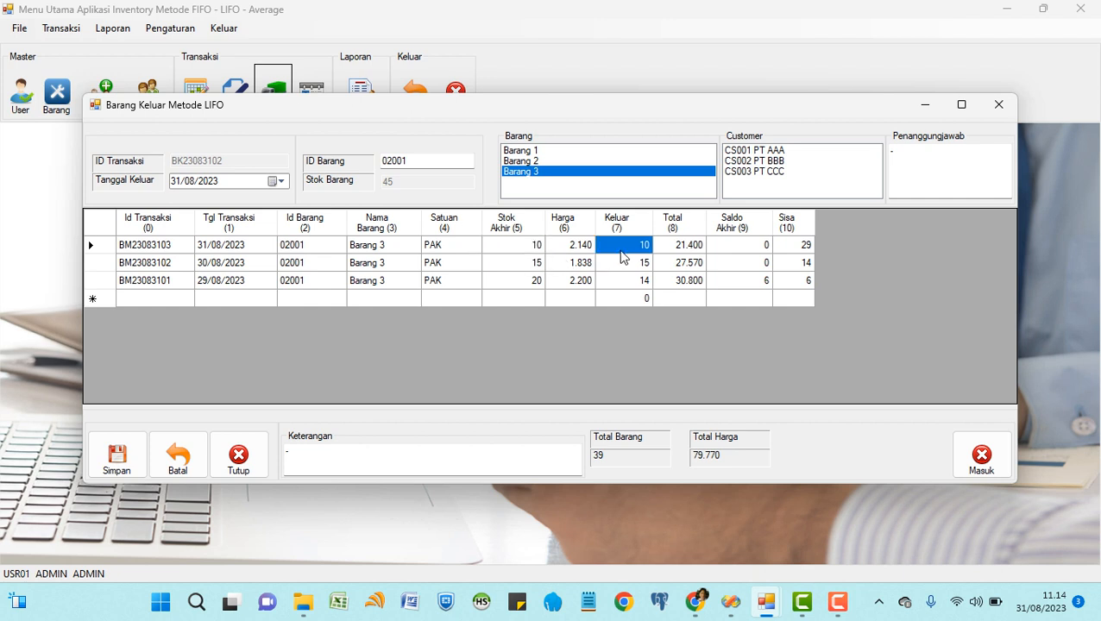
{"action": "left_click", "coordinate": [793, 249]}
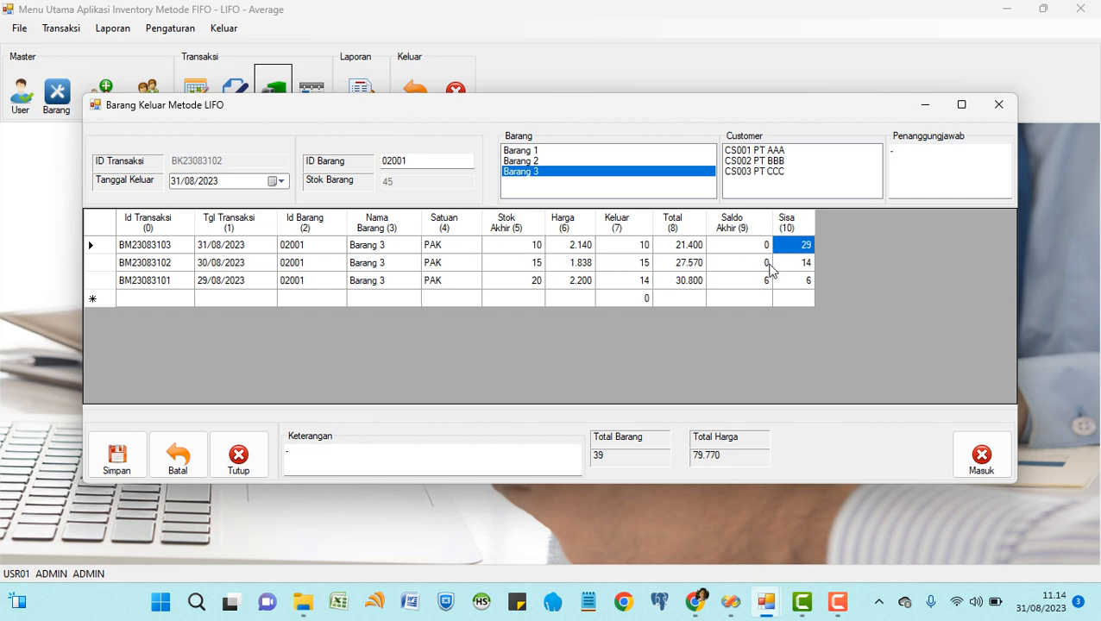
{"action": "left_click", "coordinate": [526, 265]}
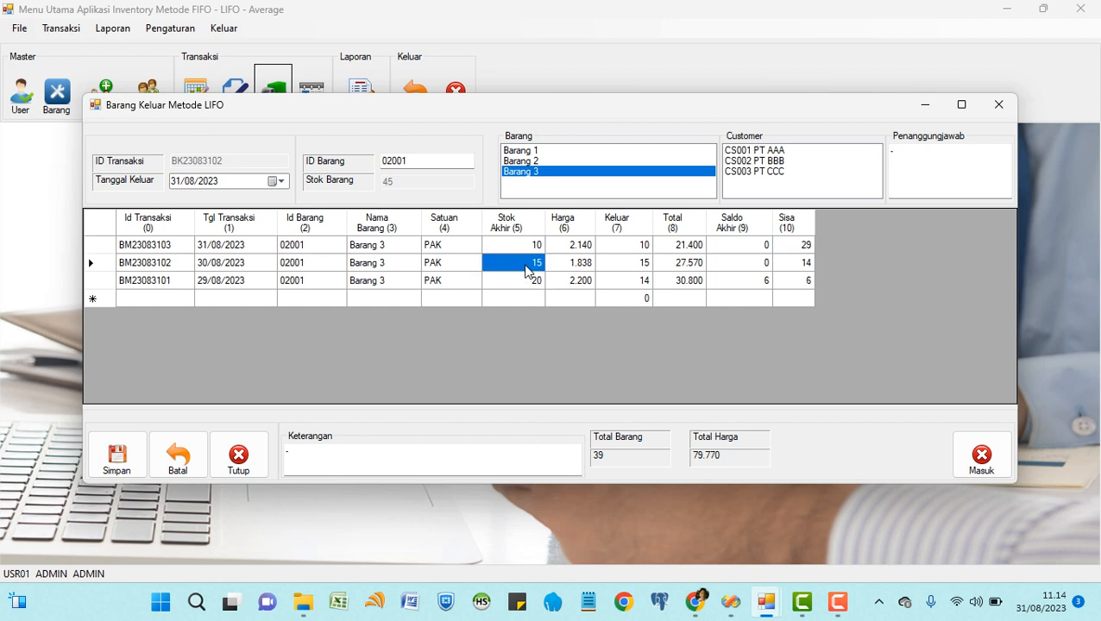
{"action": "left_click", "coordinate": [642, 263]}
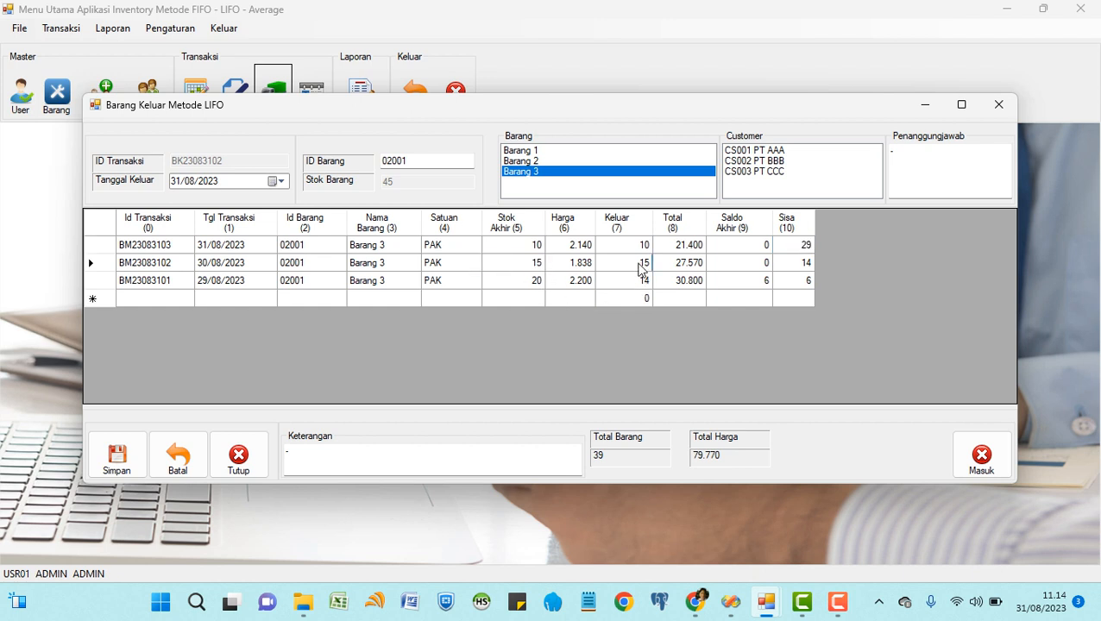
{"action": "left_click", "coordinate": [800, 266]}
{"action": "left_click", "coordinate": [528, 285]}
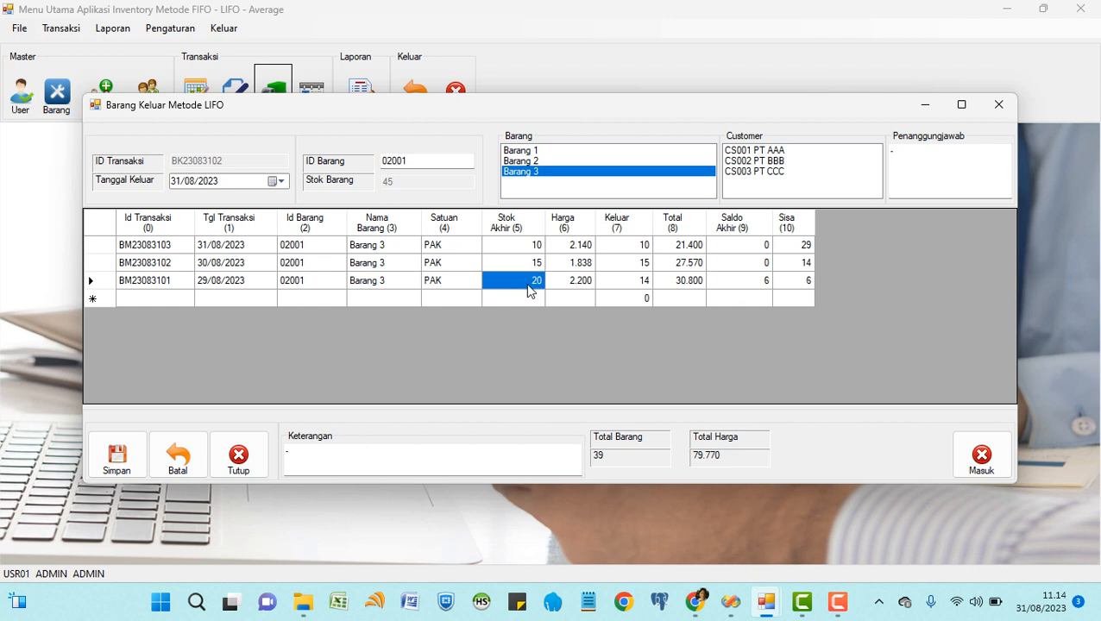
{"action": "left_click", "coordinate": [634, 282]}
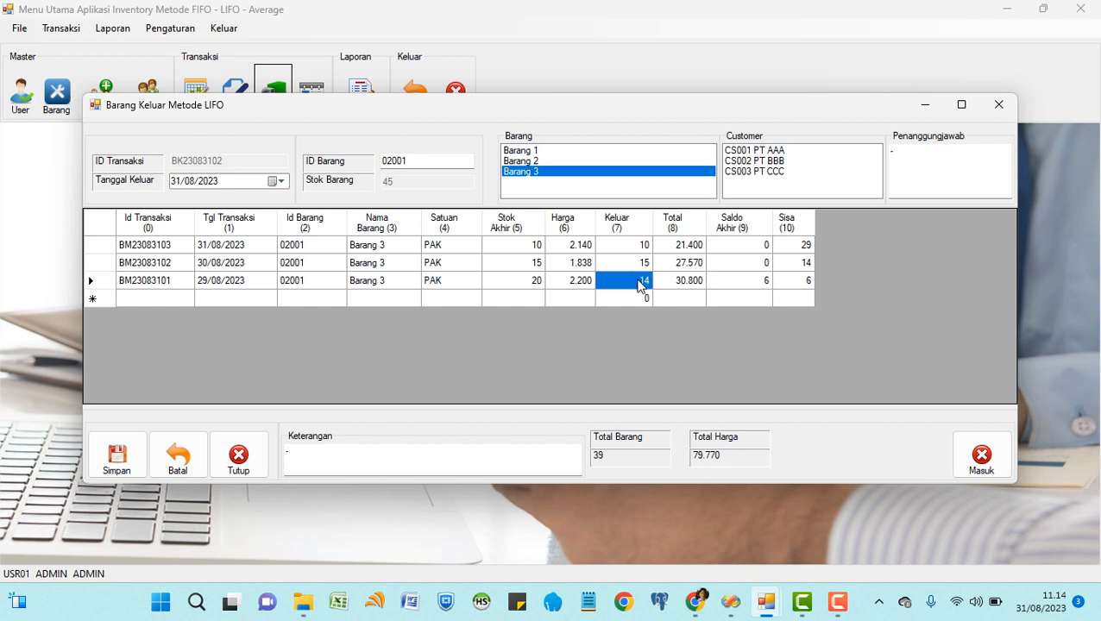
{"action": "left_click", "coordinate": [760, 284]}
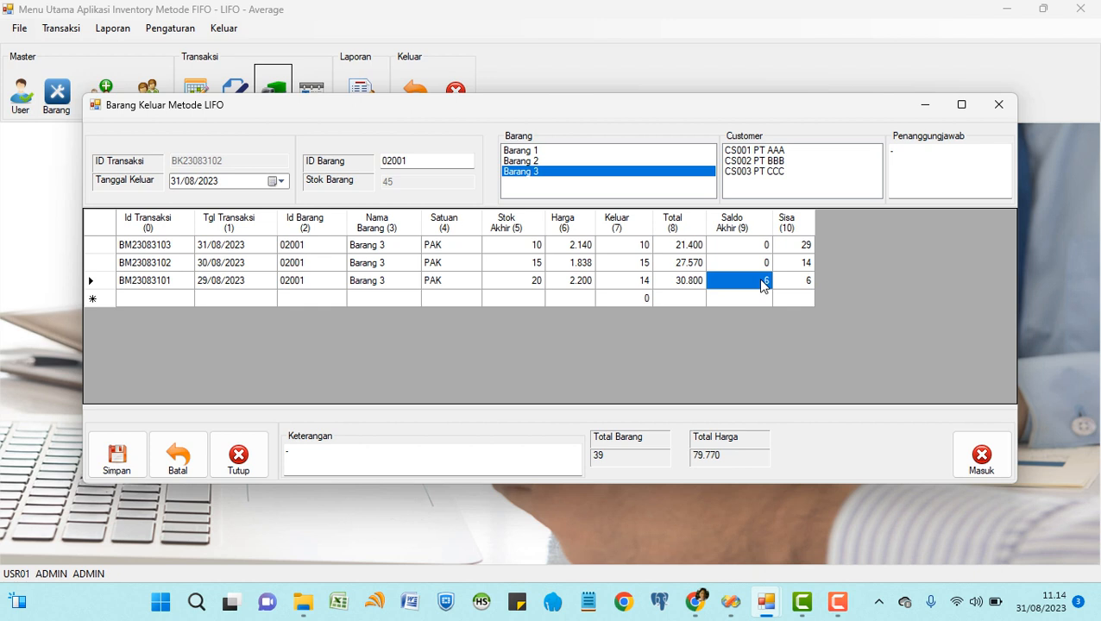
Recheck the newest batch's row, then discard the LIFO entry and close the form.
{"action": "left_click", "coordinate": [241, 245]}
{"action": "left_click", "coordinate": [530, 247]}
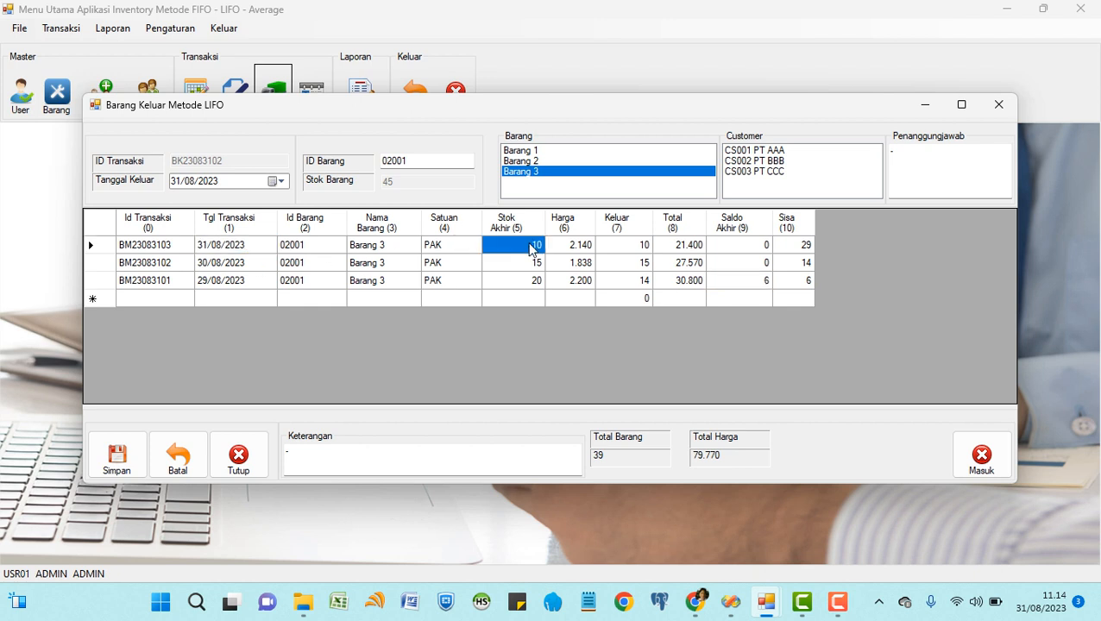
{"action": "left_click", "coordinate": [625, 249]}
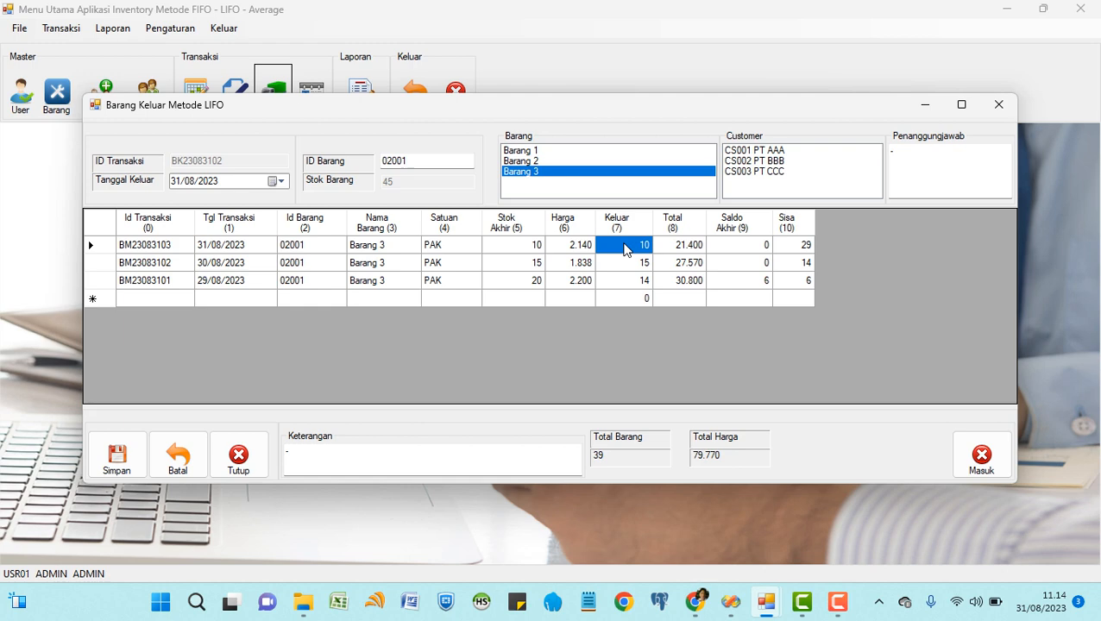
{"action": "left_click", "coordinate": [178, 455]}
{"action": "left_click", "coordinate": [238, 454]}
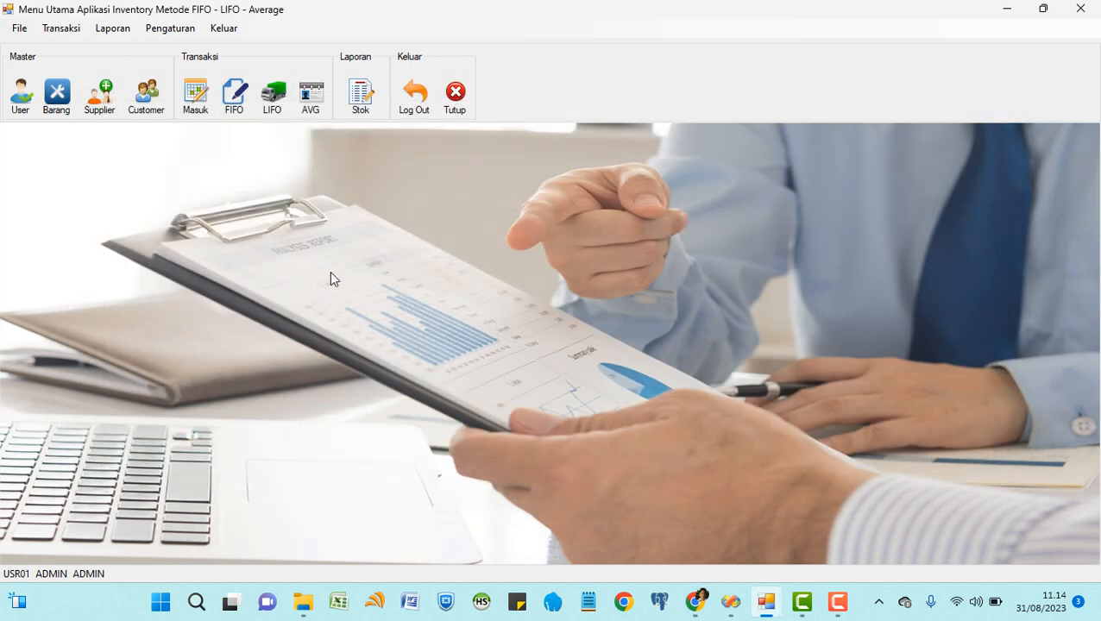
Load Barang 2 into the Average form and confirm all three batches are priced at 1.528.
{"action": "left_click", "coordinate": [312, 97]}
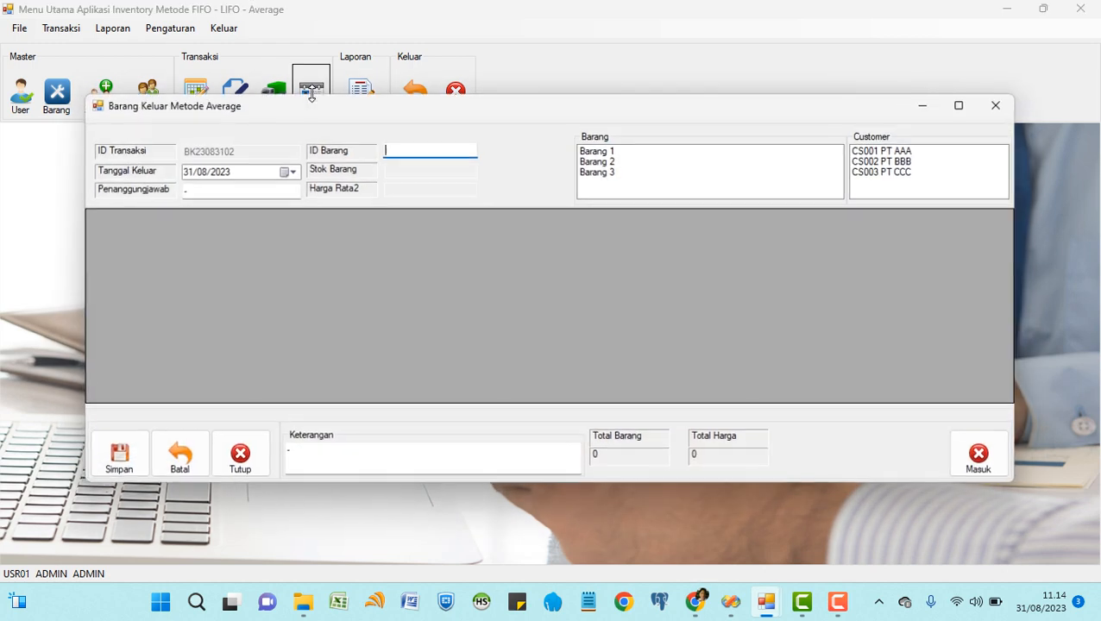
{"action": "left_click", "coordinate": [609, 164]}
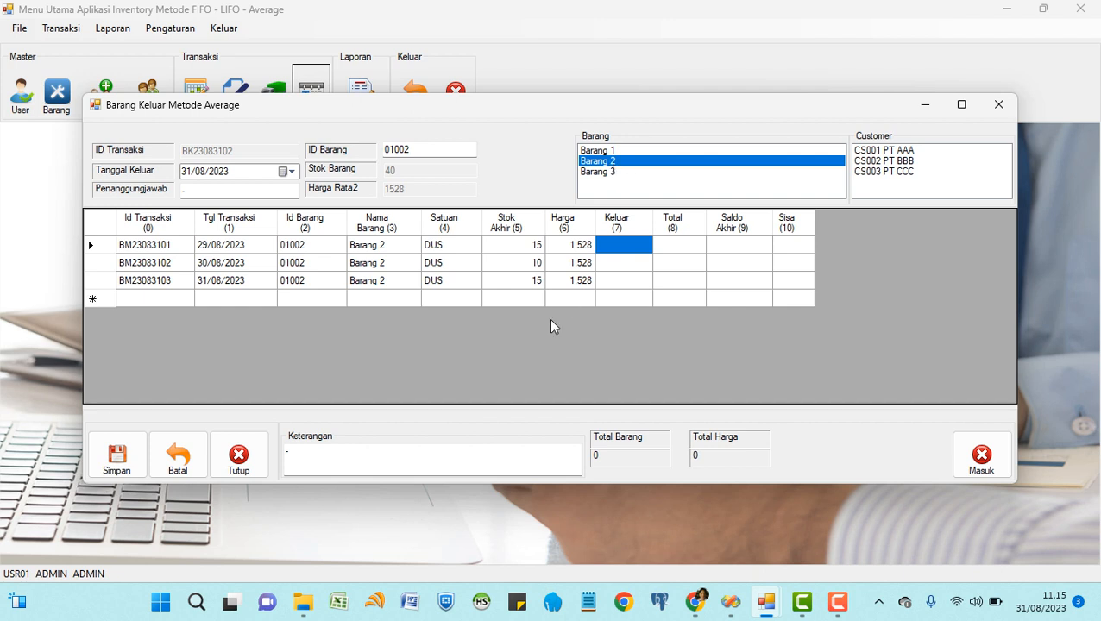
{"action": "left_click", "coordinate": [562, 246]}
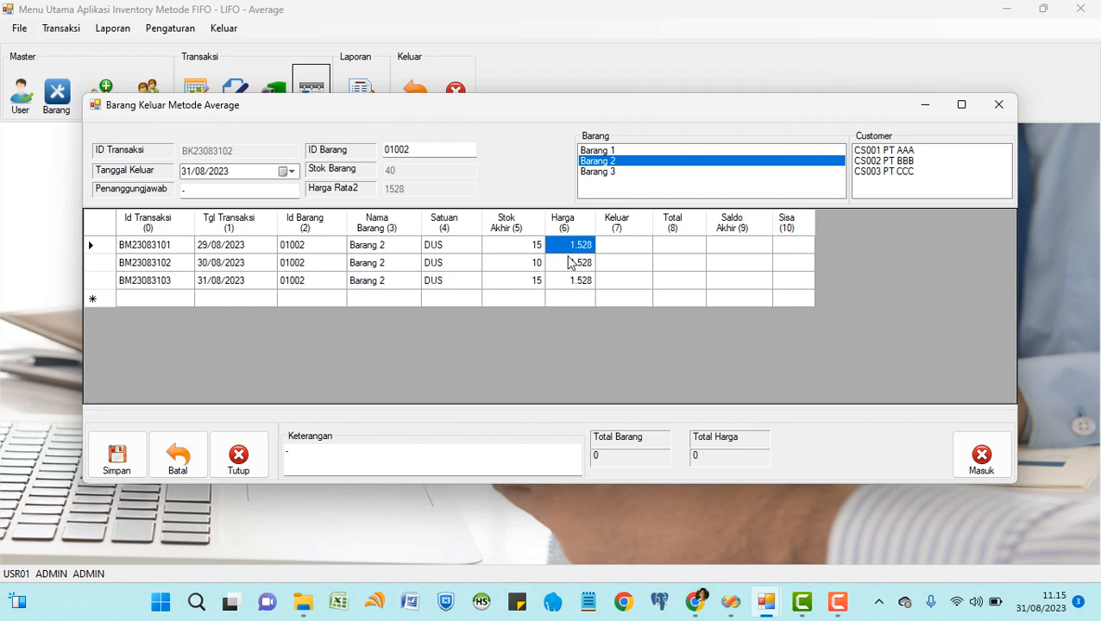
{"action": "left_click", "coordinate": [568, 261]}
{"action": "left_click", "coordinate": [570, 280]}
{"action": "left_click", "coordinate": [562, 247]}
{"action": "left_click", "coordinate": [568, 263]}
{"action": "left_click", "coordinate": [570, 281]}
{"action": "left_click", "coordinate": [563, 247]}
{"action": "left_click", "coordinate": [572, 264]}
{"action": "left_click", "coordinate": [576, 284]}
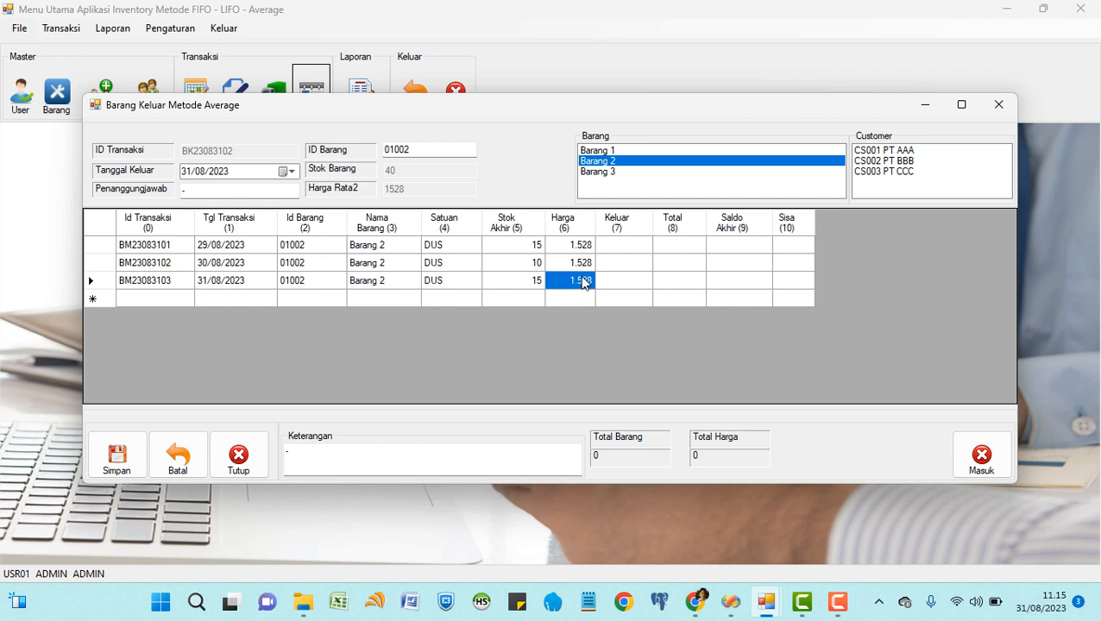
{"action": "left_click", "coordinate": [630, 252]}
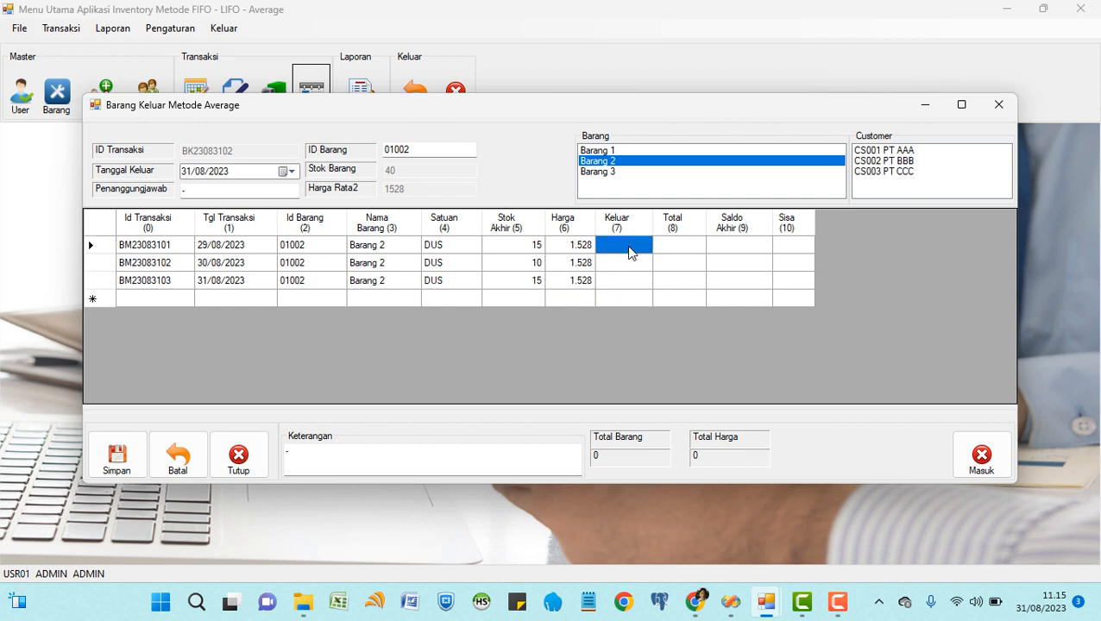
Enter 15 for the first batch and check stock, units taken and balances for batches 1–2.
{"action": "type", "text": "15"}
{"action": "key", "text": "Return"}
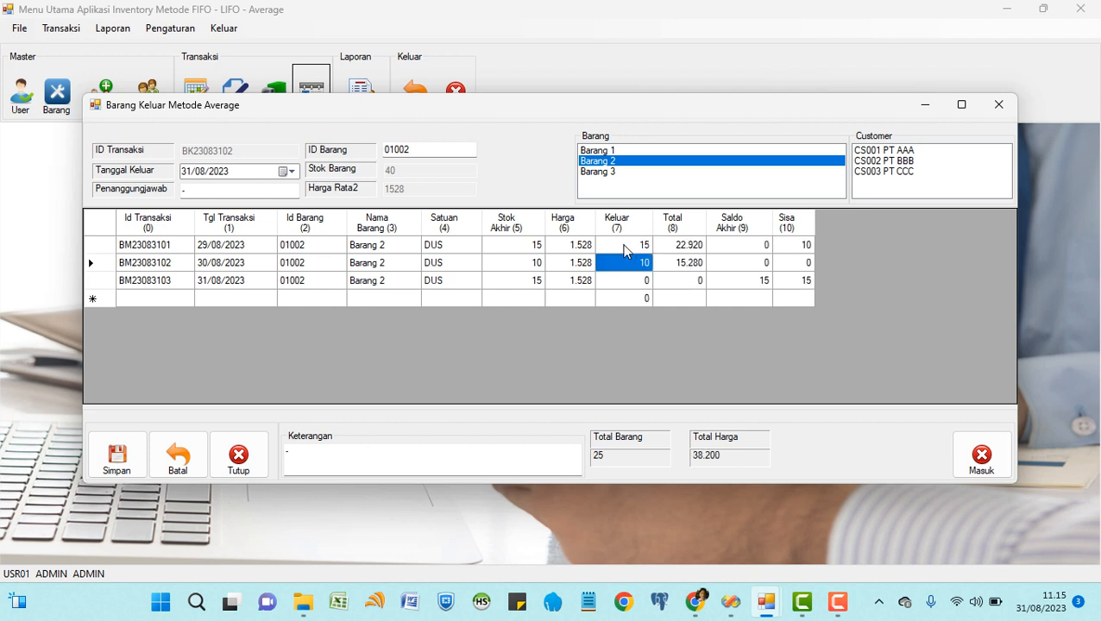
{"action": "left_click", "coordinate": [535, 249]}
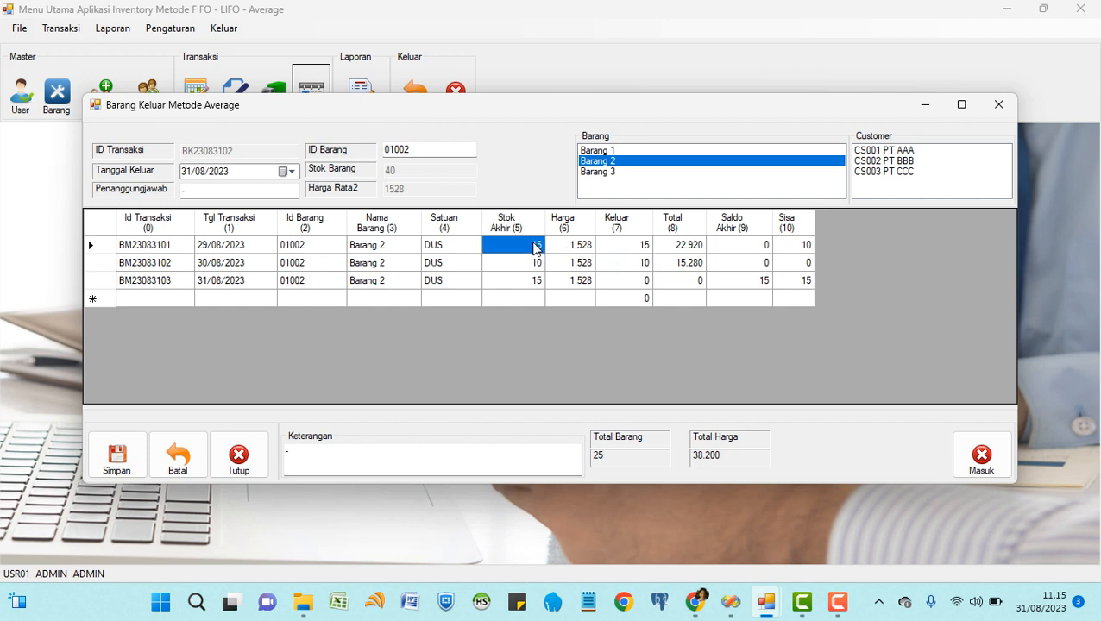
{"action": "left_click", "coordinate": [639, 250]}
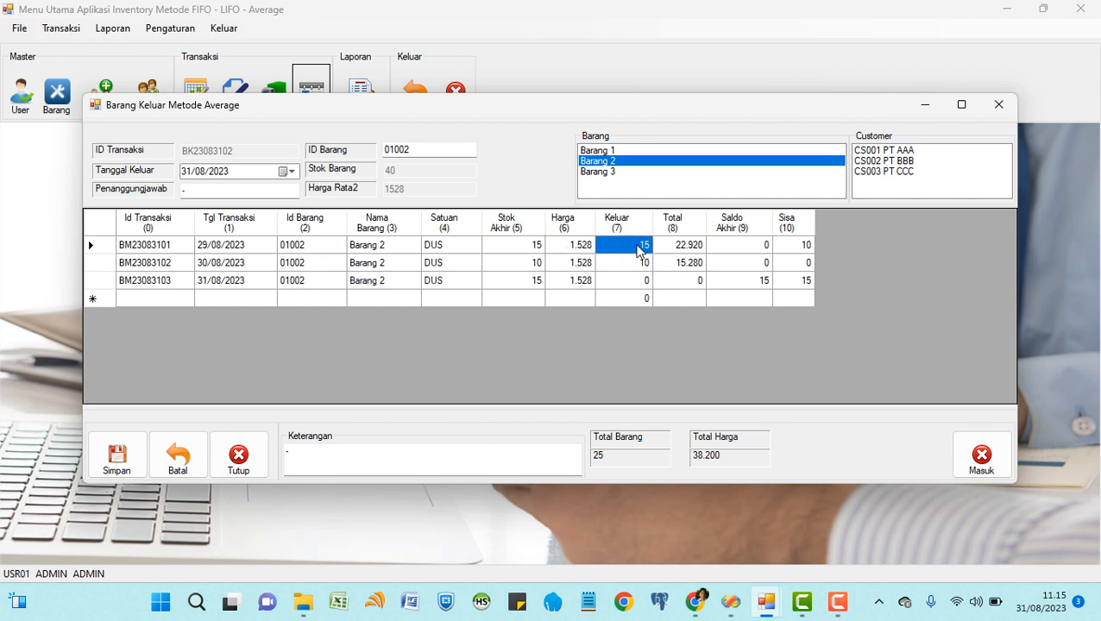
{"action": "left_click", "coordinate": [788, 250]}
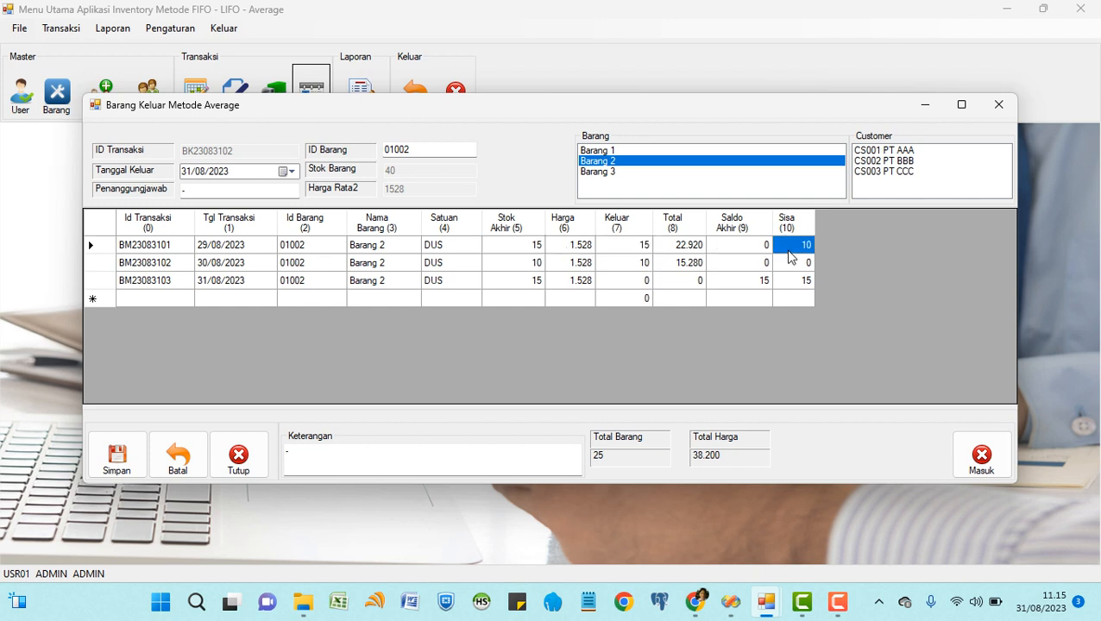
{"action": "left_click", "coordinate": [531, 265]}
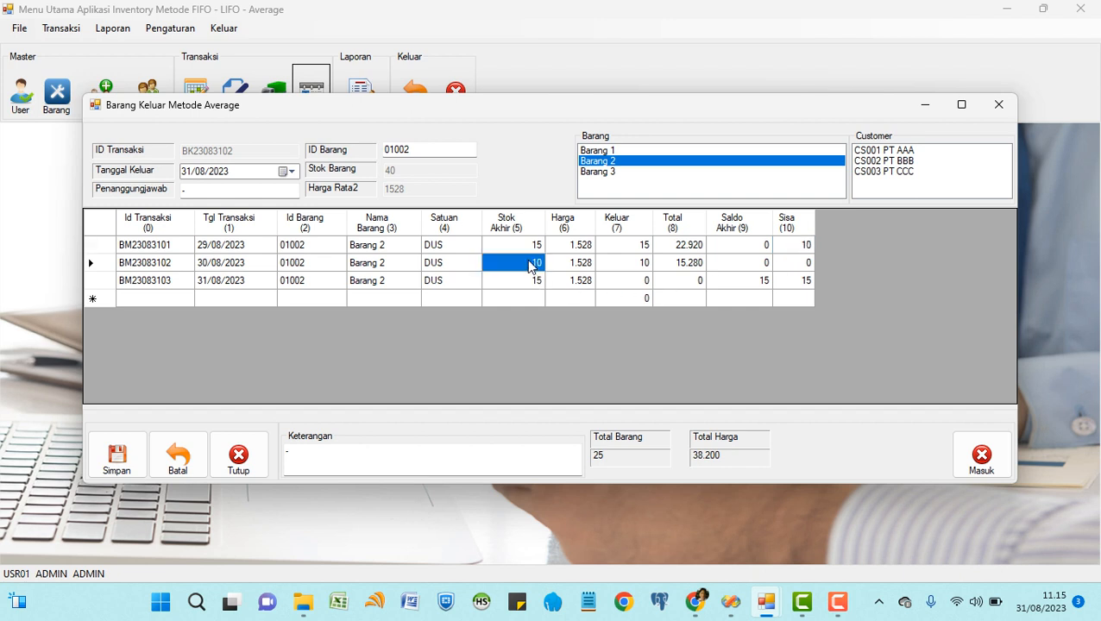
{"action": "left_click", "coordinate": [637, 268]}
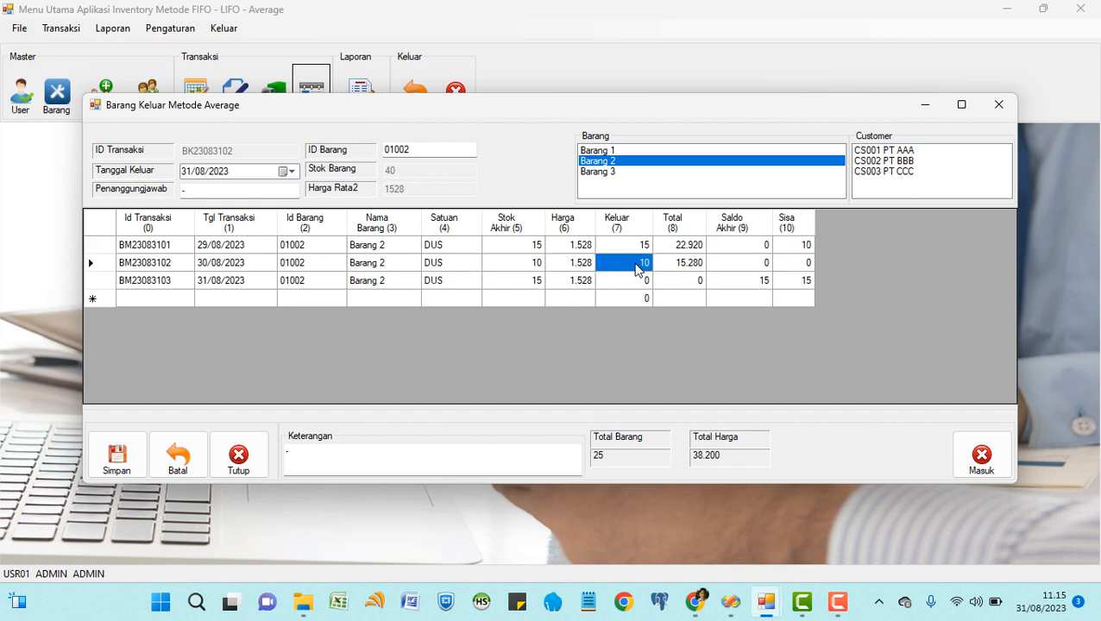
{"action": "left_click", "coordinate": [749, 269]}
Check the remaining balances of the 15/10 split, then discard the Average entry and close the form.
{"action": "left_click", "coordinate": [793, 269]}
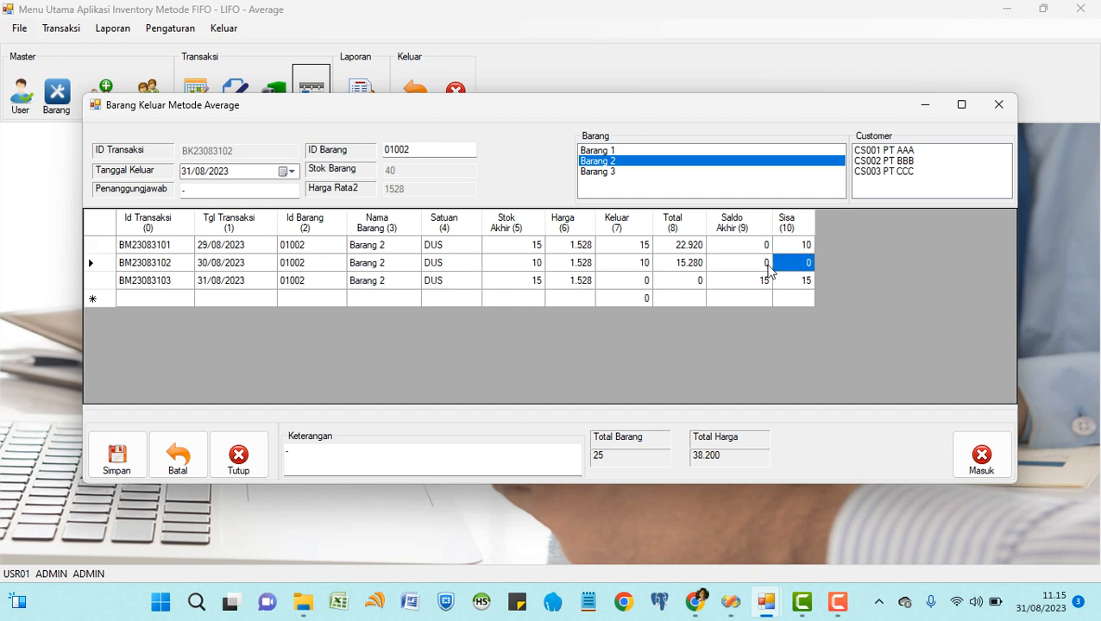
{"action": "left_click", "coordinate": [536, 290]}
{"action": "left_click", "coordinate": [749, 285]}
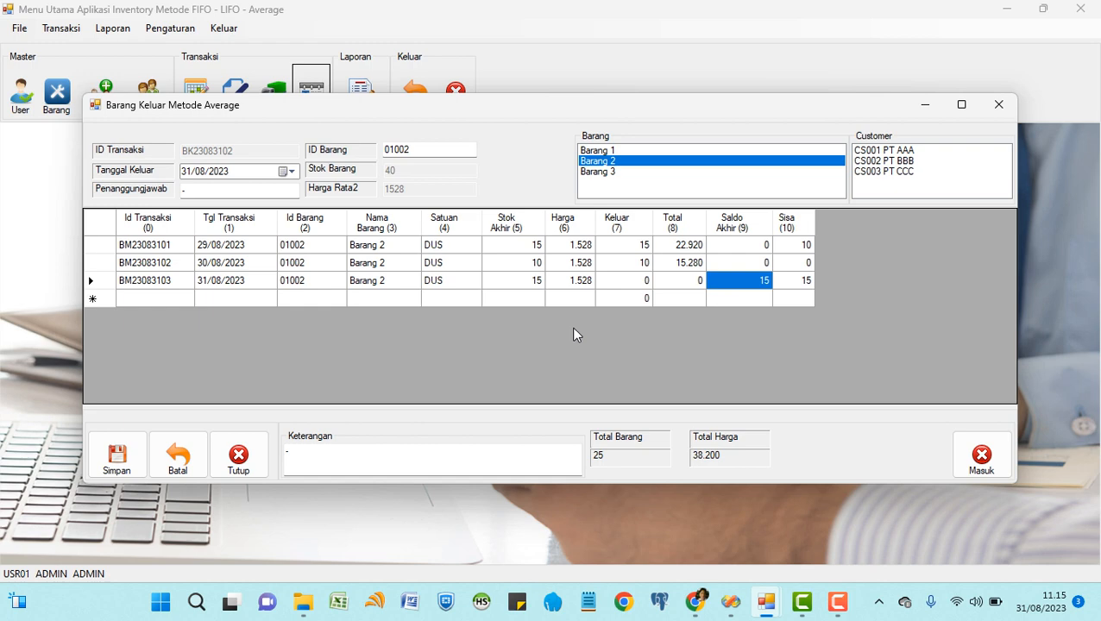
{"action": "left_click", "coordinate": [178, 457]}
{"action": "left_click", "coordinate": [238, 459]}
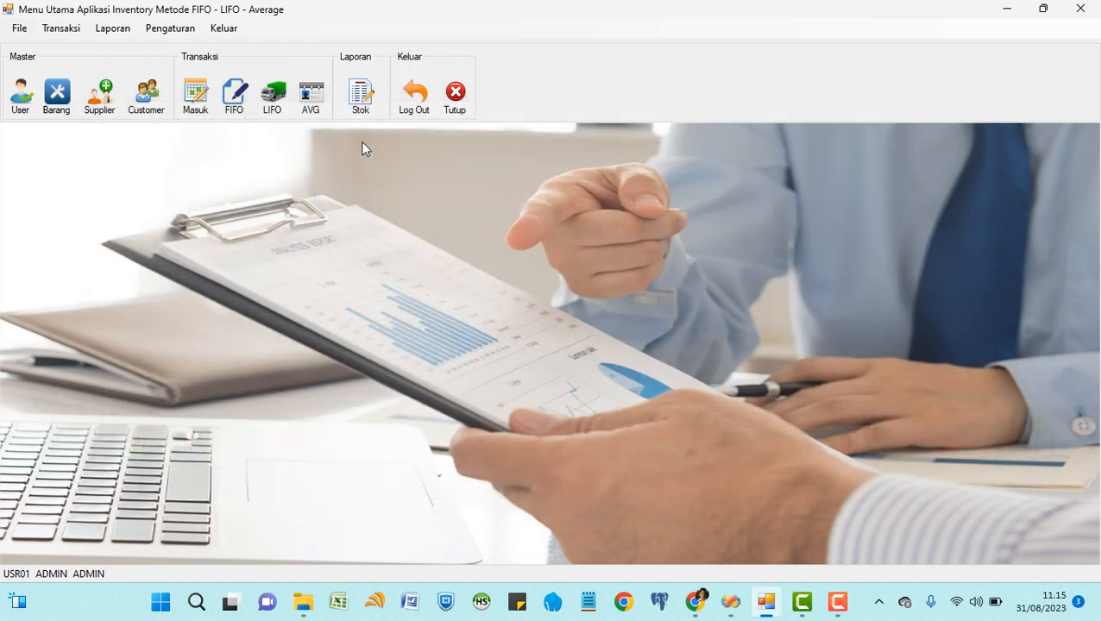
Open the Laporan Stok Barang report filtered to MASUK and check row 1's stock columns.
{"action": "left_click", "coordinate": [361, 93]}
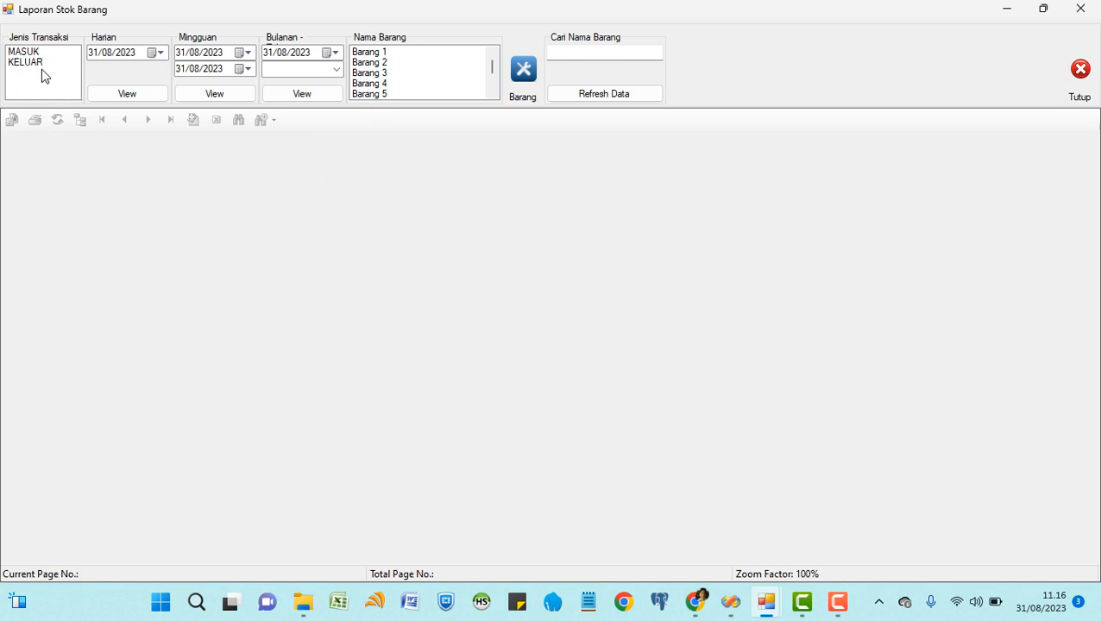
{"action": "left_click", "coordinate": [36, 54]}
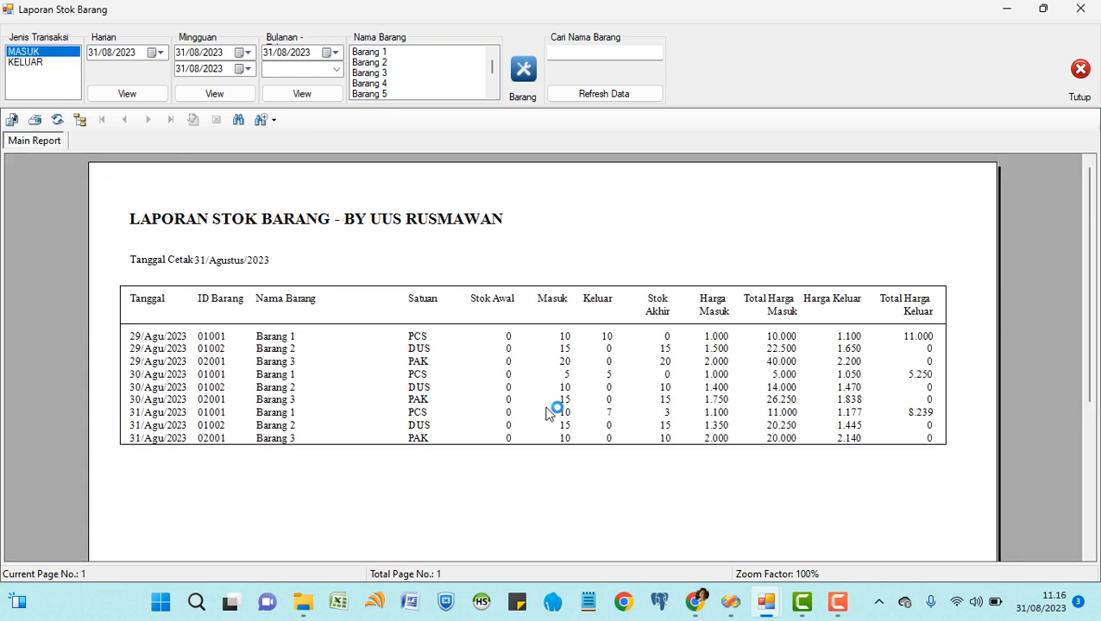
{"action": "left_click", "coordinate": [509, 342]}
{"action": "left_click", "coordinate": [566, 342]}
{"action": "left_click", "coordinate": [604, 342]}
{"action": "left_click", "coordinate": [658, 339]}
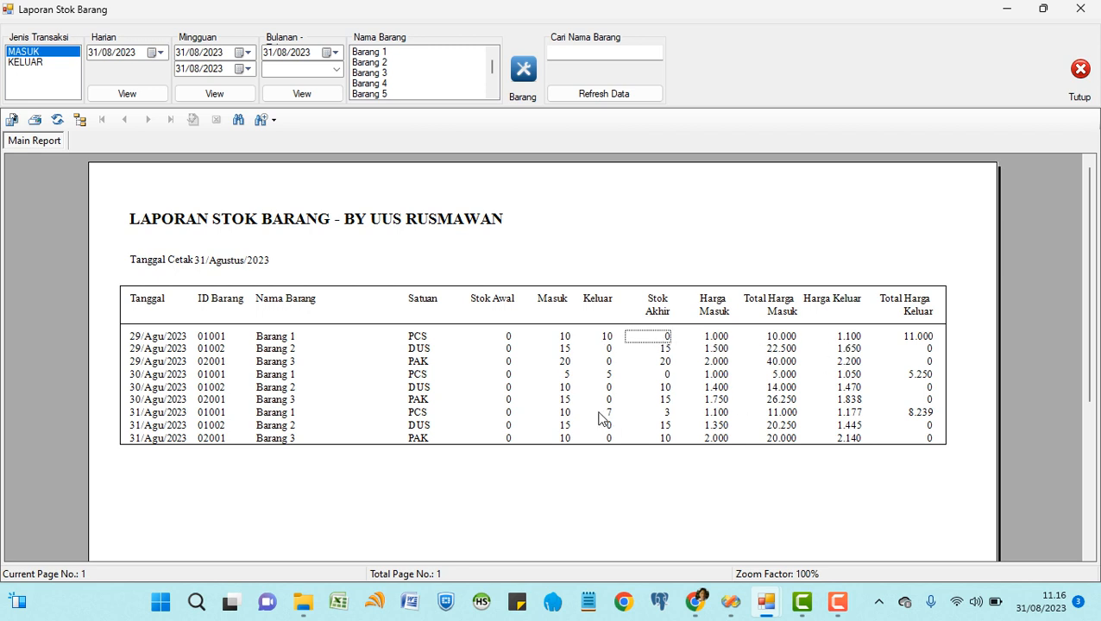
Check opening, incoming, outgoing and ending stock for report rows 2 through 4.
{"action": "left_click", "coordinate": [508, 353]}
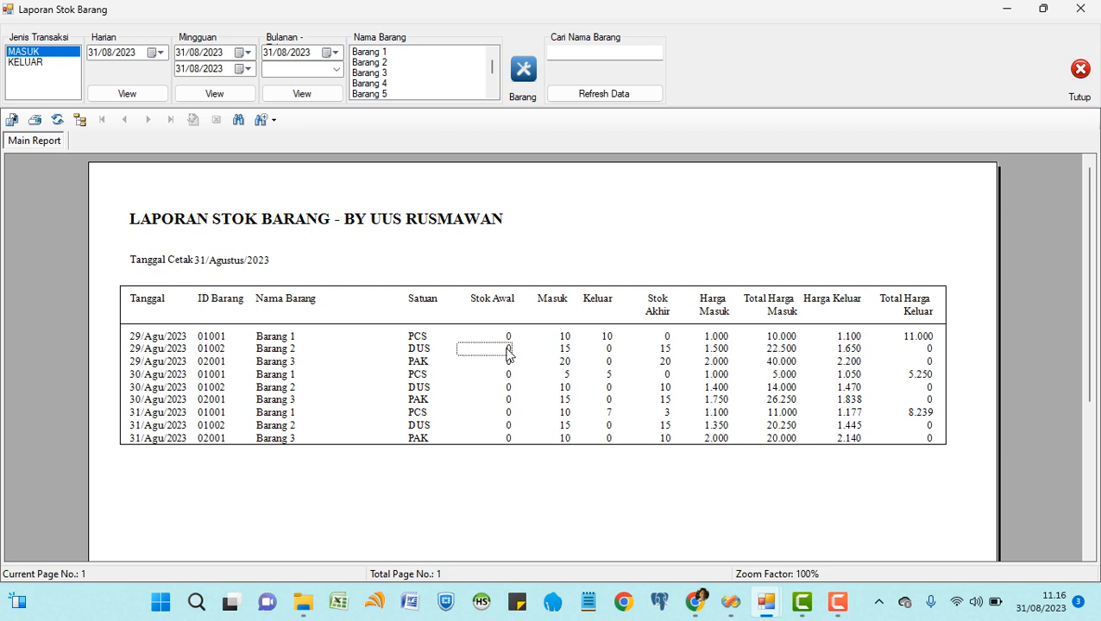
{"action": "left_click", "coordinate": [565, 353]}
{"action": "left_click", "coordinate": [609, 354]}
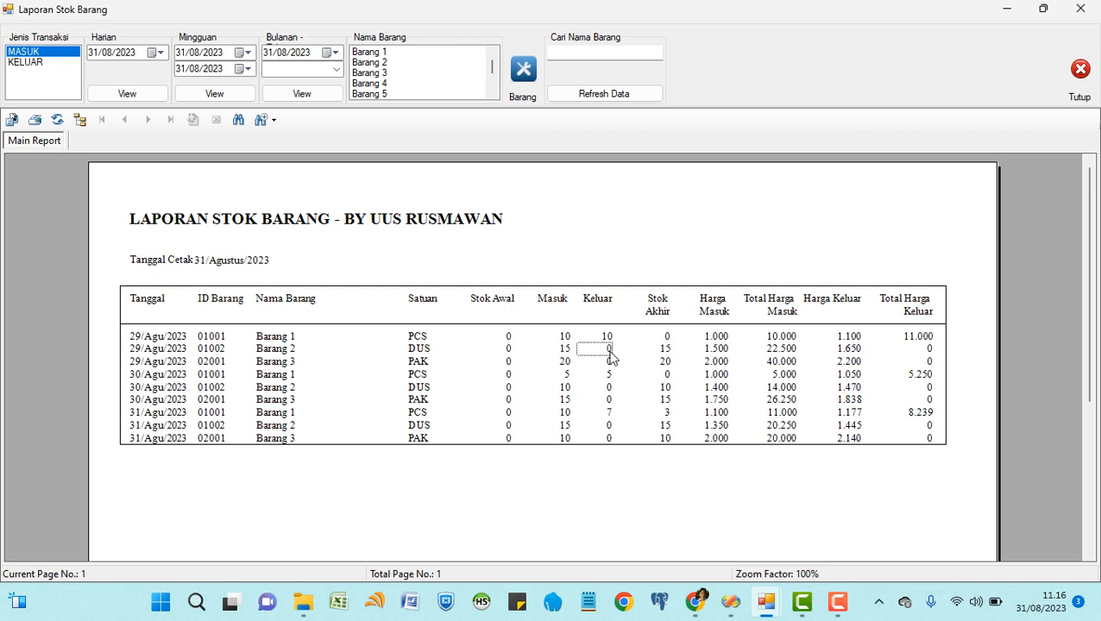
{"action": "left_click", "coordinate": [667, 353]}
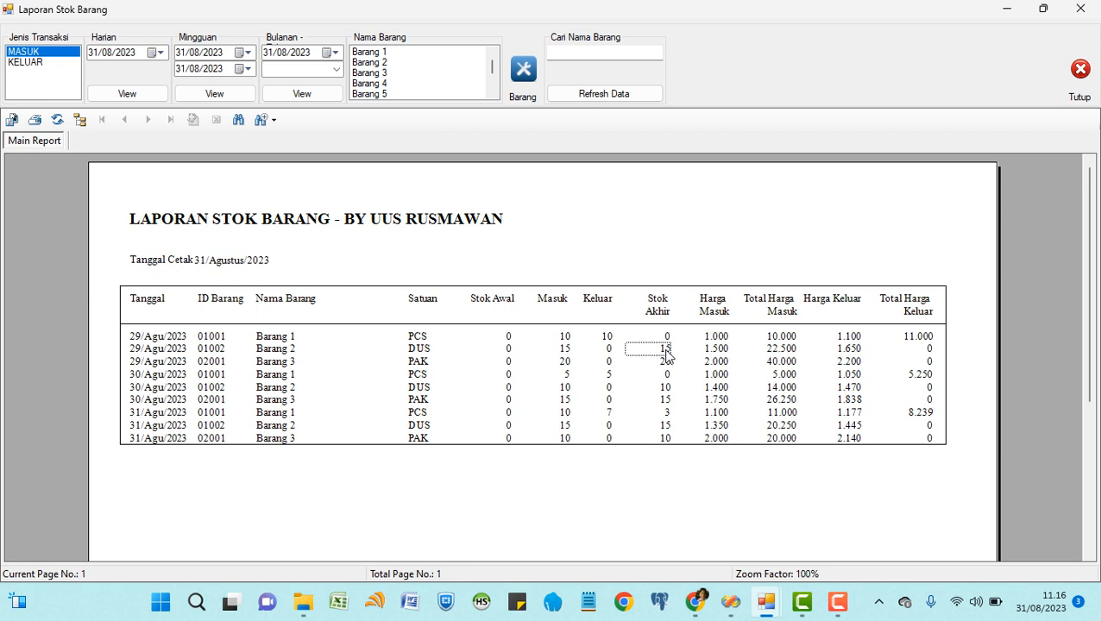
{"action": "left_click", "coordinate": [509, 362]}
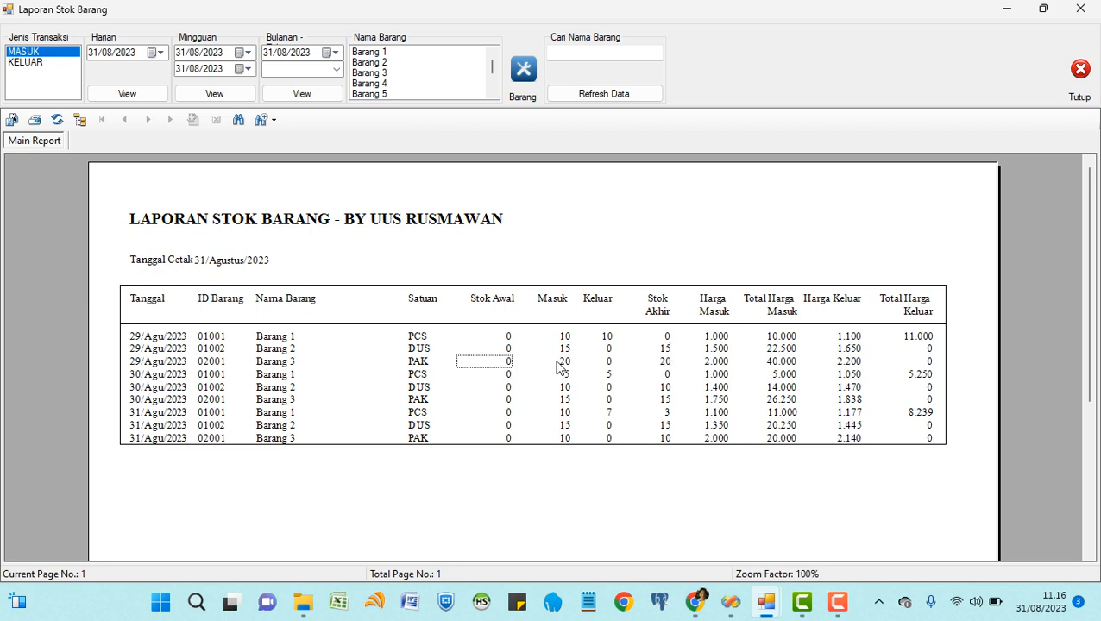
{"action": "left_click", "coordinate": [559, 362]}
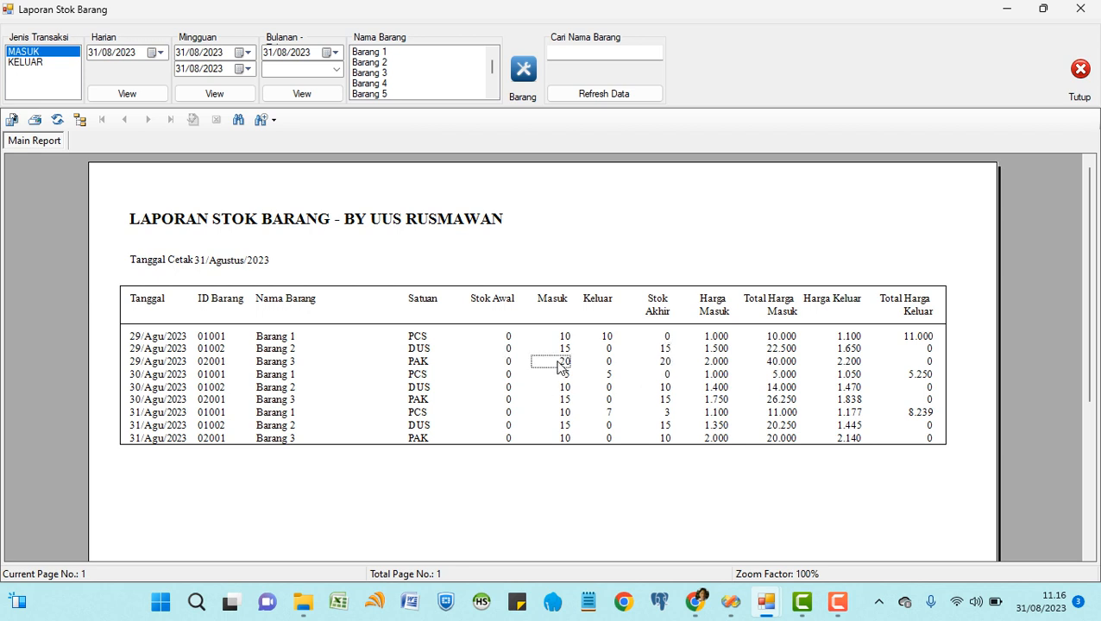
{"action": "left_click", "coordinate": [608, 365]}
{"action": "left_click", "coordinate": [662, 363]}
{"action": "left_click", "coordinate": [566, 376]}
{"action": "left_click", "coordinate": [609, 378]}
{"action": "left_click", "coordinate": [663, 379]}
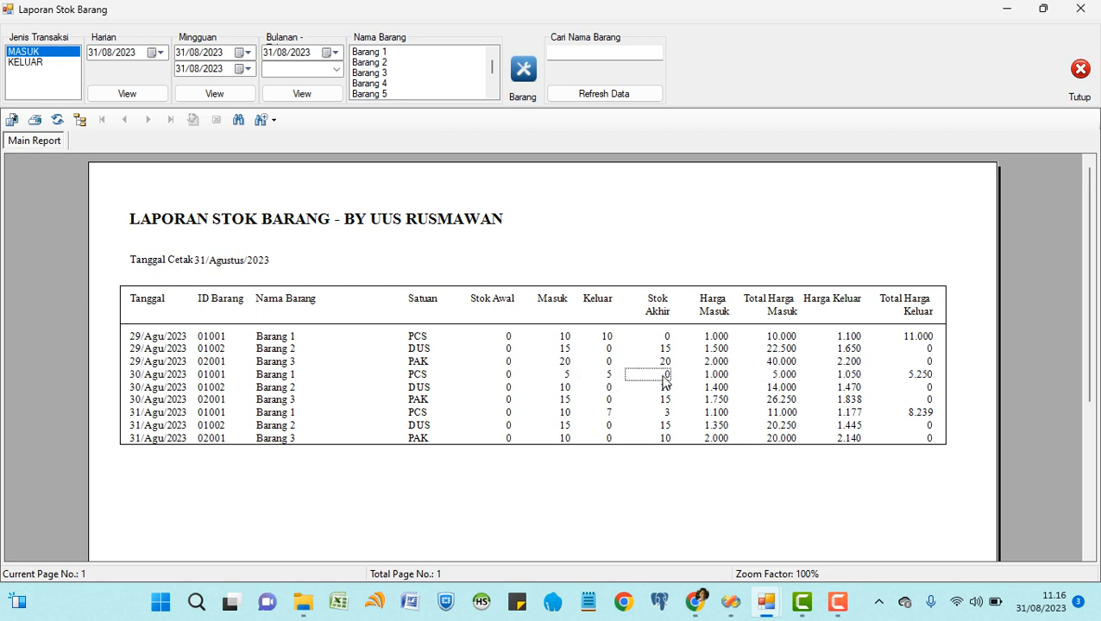
Check row 5, switch to KELUAR showing Barang 1 issues of 10, 5, 7, and close the report.
{"action": "left_click", "coordinate": [507, 387]}
{"action": "left_click", "coordinate": [564, 390]}
{"action": "left_click", "coordinate": [609, 390]}
{"action": "left_click", "coordinate": [666, 394]}
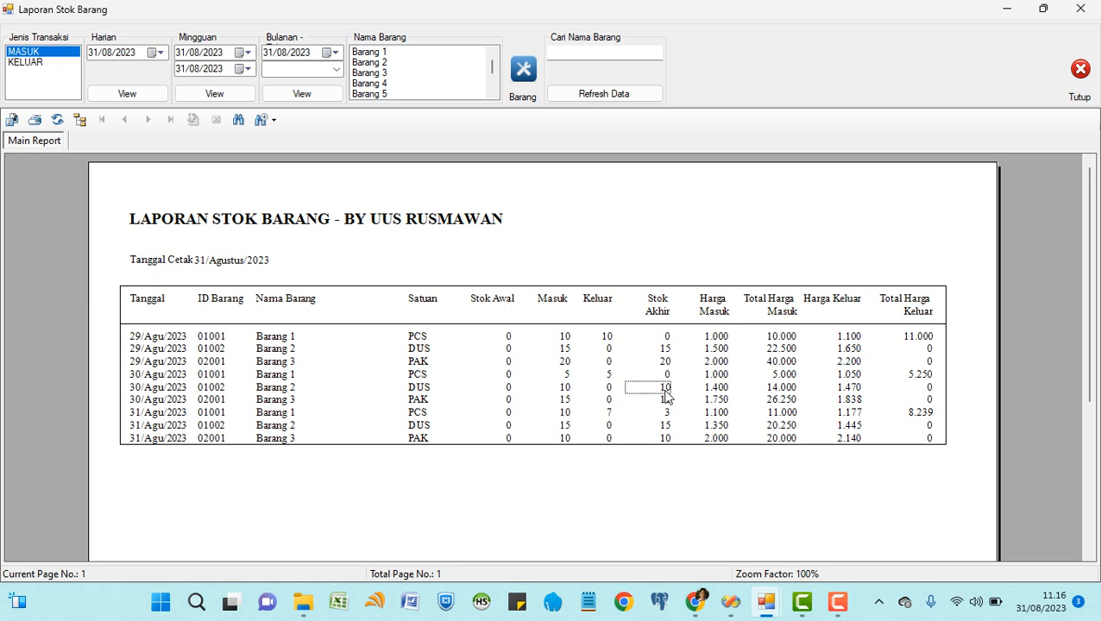
{"action": "left_click", "coordinate": [33, 64]}
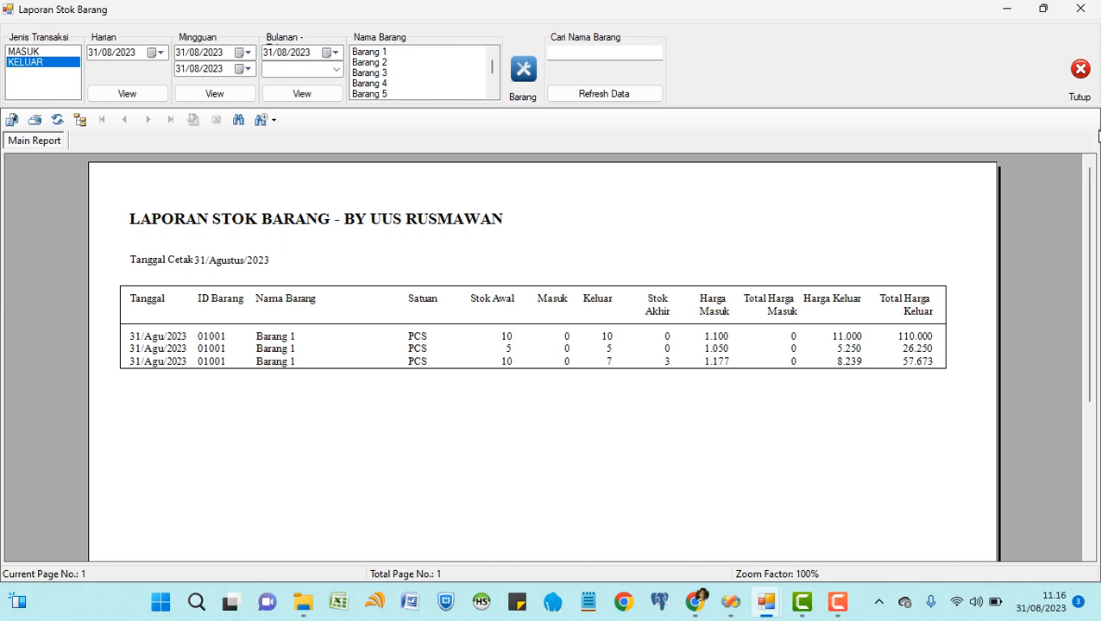
{"action": "left_click", "coordinate": [1077, 82]}
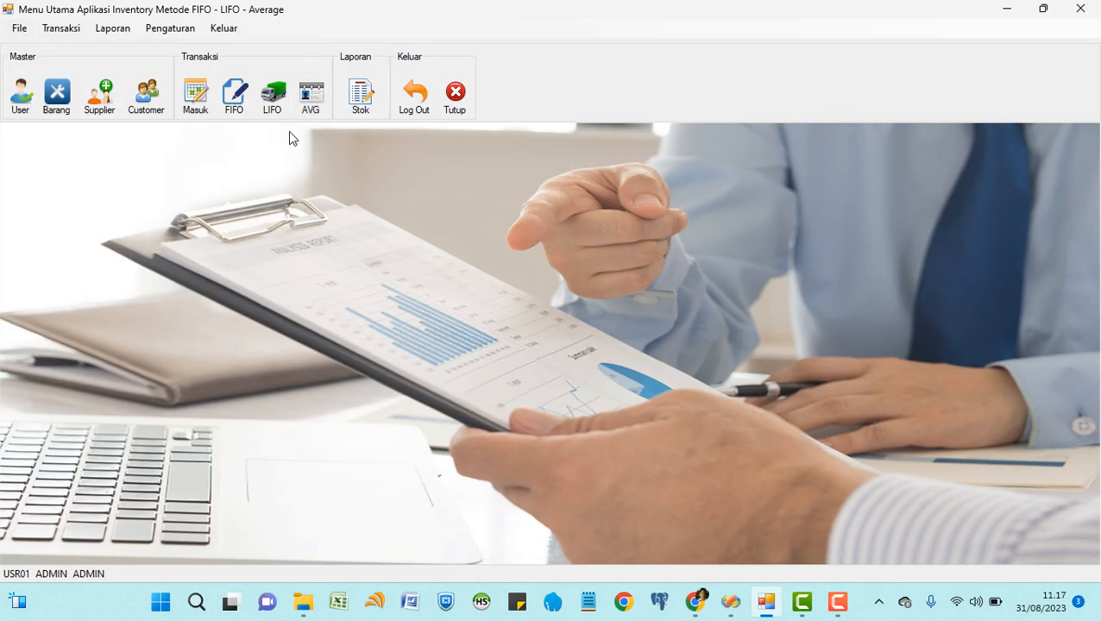
Issue 35 DUS of Barang 2 by Average to the second customer, save (53.480), and reopen the stock report.
{"action": "left_click", "coordinate": [311, 95]}
{"action": "left_click", "coordinate": [608, 162]}
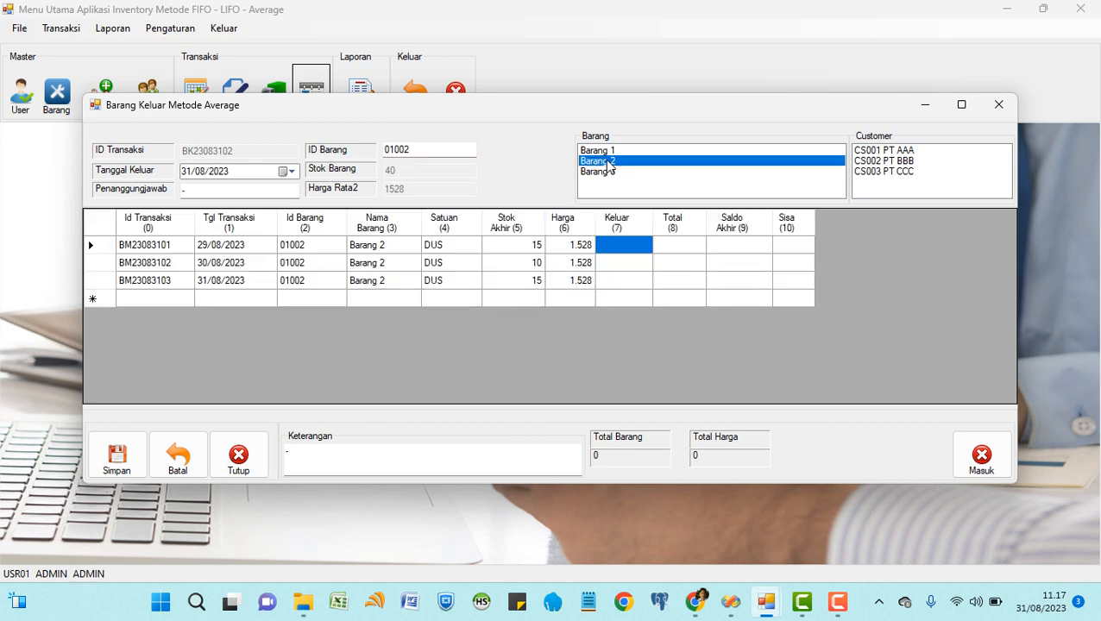
{"action": "type", "text": "15"}
{"action": "left_click", "coordinate": [618, 261]}
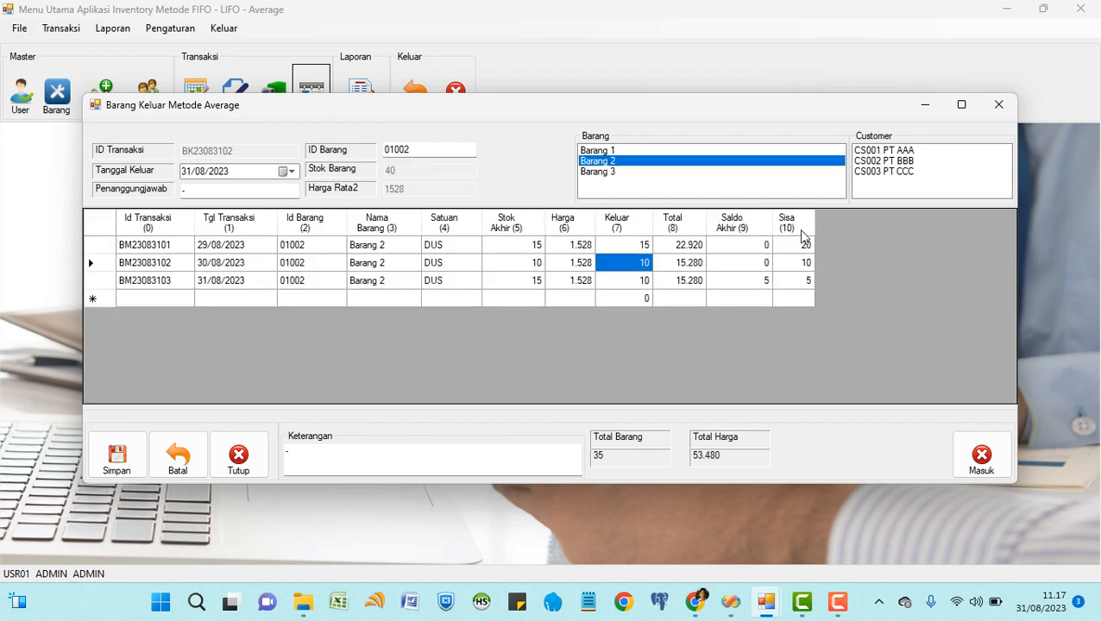
{"action": "left_click", "coordinate": [887, 164]}
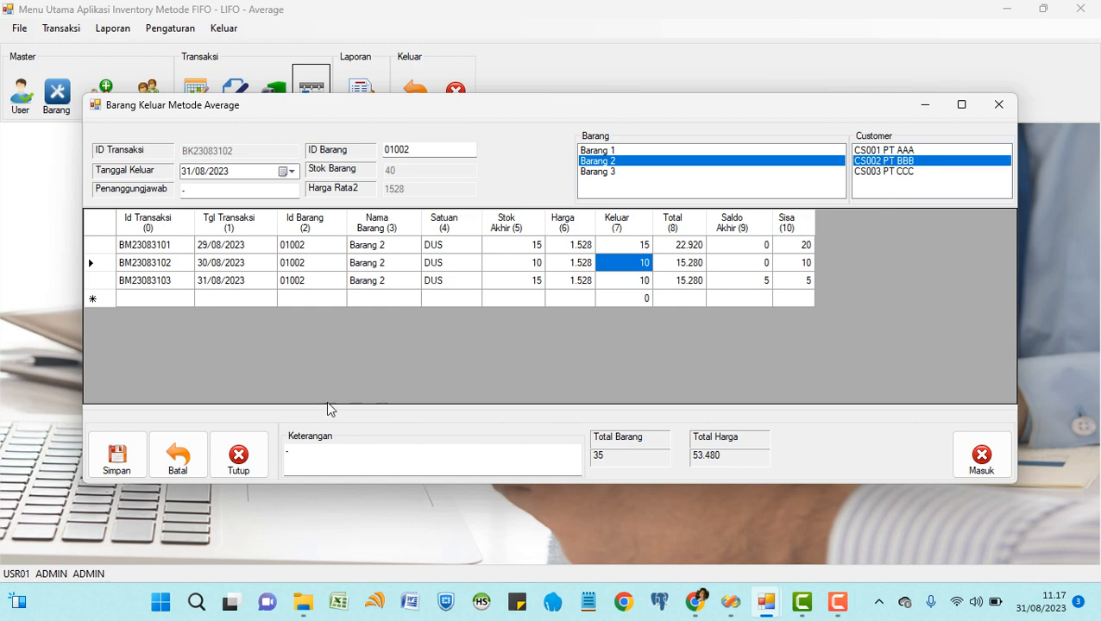
{"action": "left_click", "coordinate": [125, 465]}
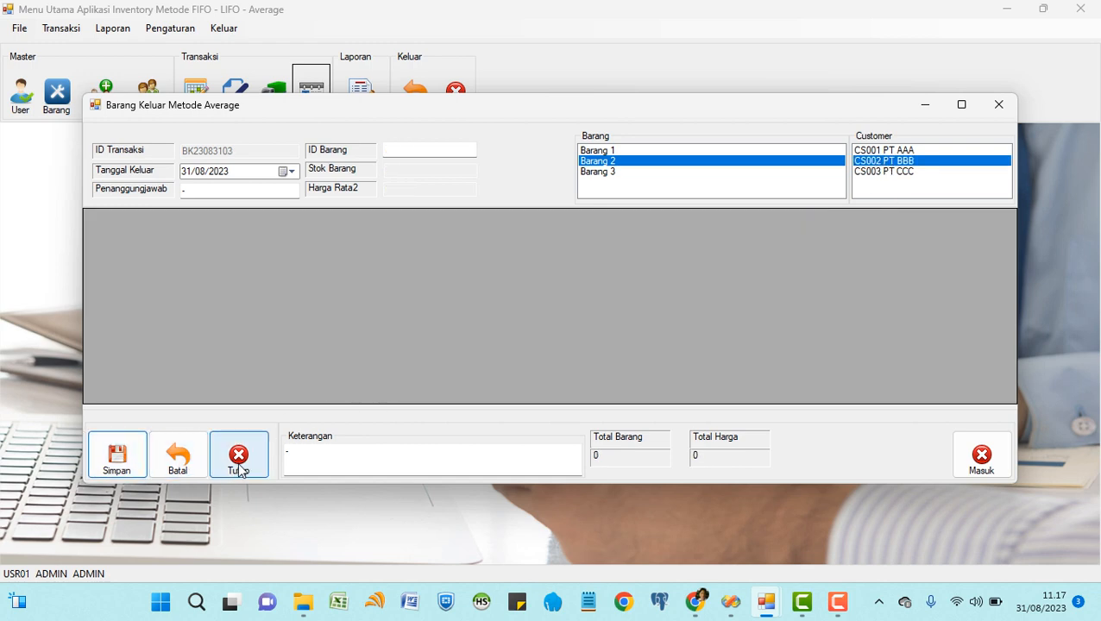
{"action": "left_click", "coordinate": [238, 462]}
{"action": "left_click", "coordinate": [363, 95]}
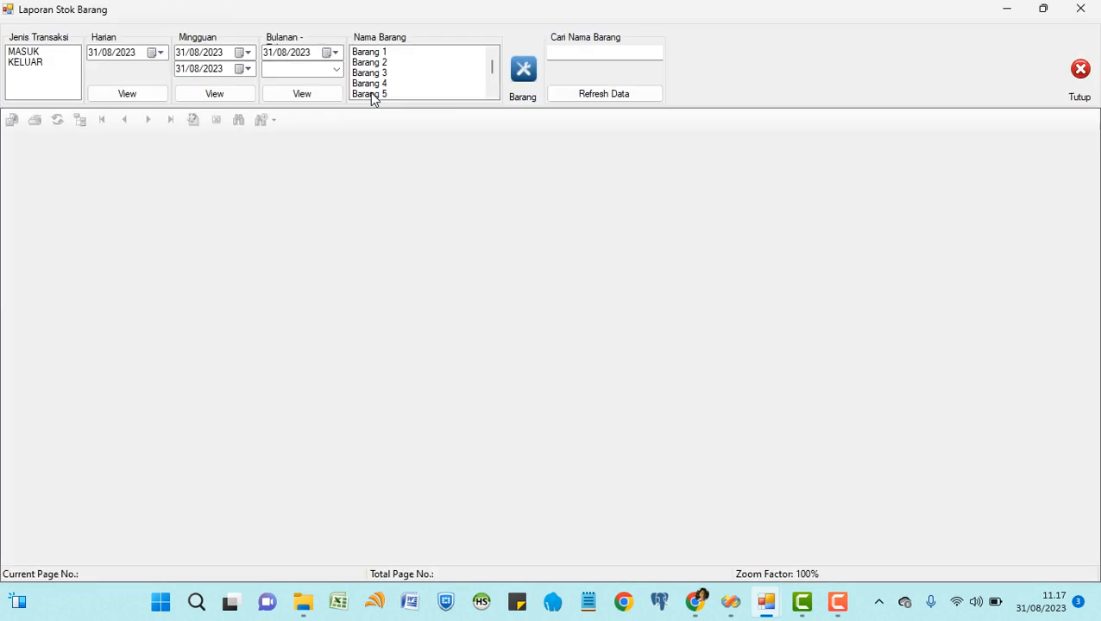
Load the KELUAR report and check the first Barang 2 row: opening 15, out 15, ending 0.
{"action": "left_click", "coordinate": [26, 63]}
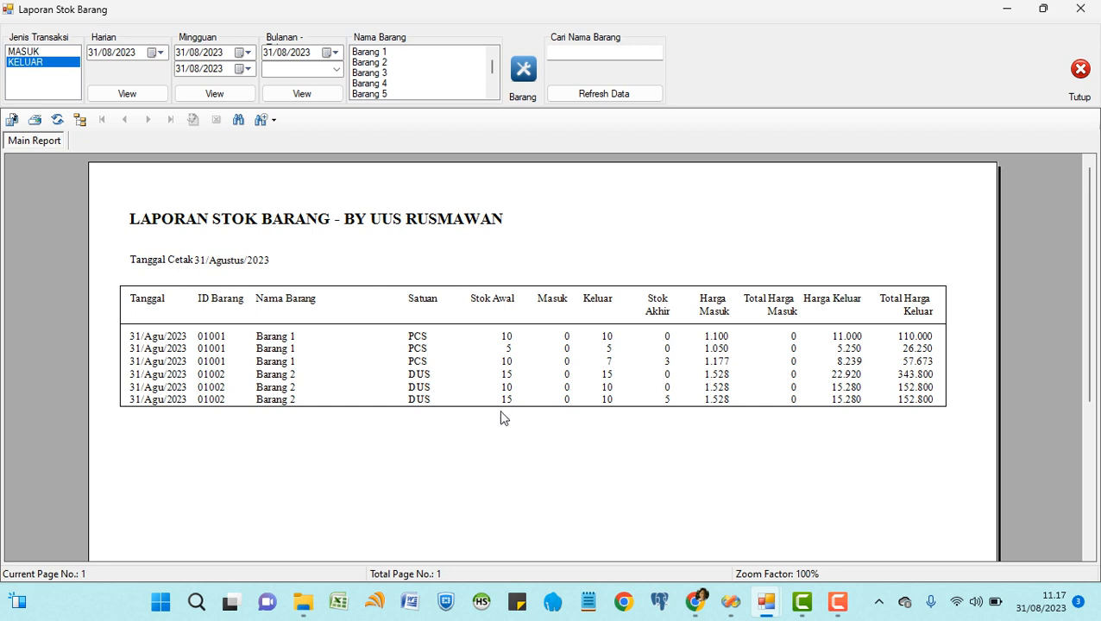
{"action": "left_click", "coordinate": [282, 387]}
{"action": "left_click", "coordinate": [285, 400]}
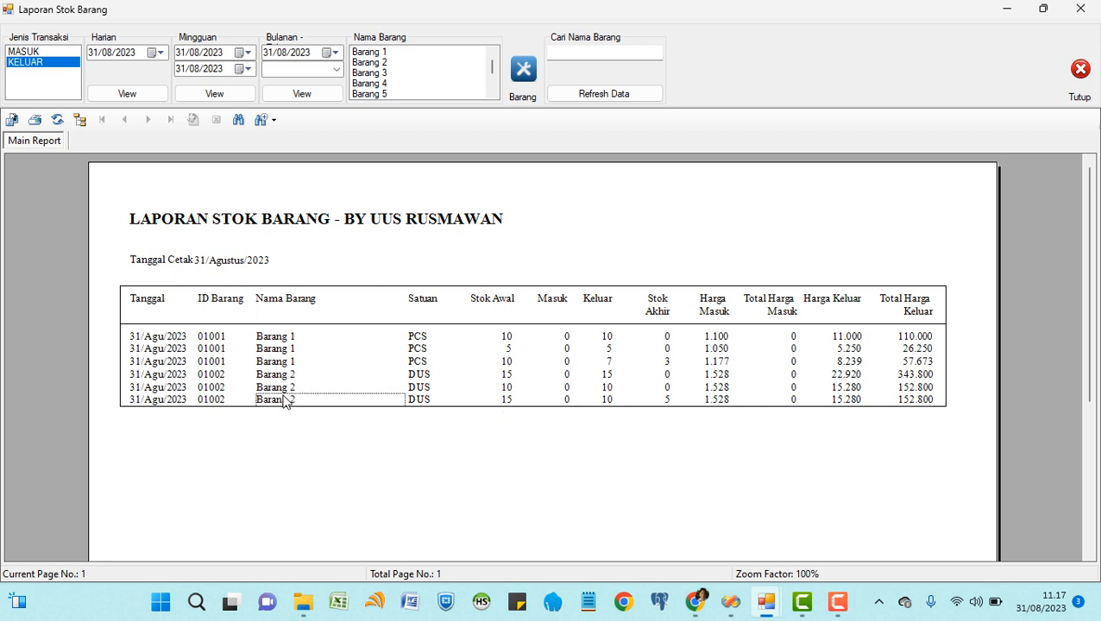
{"action": "left_click", "coordinate": [506, 376]}
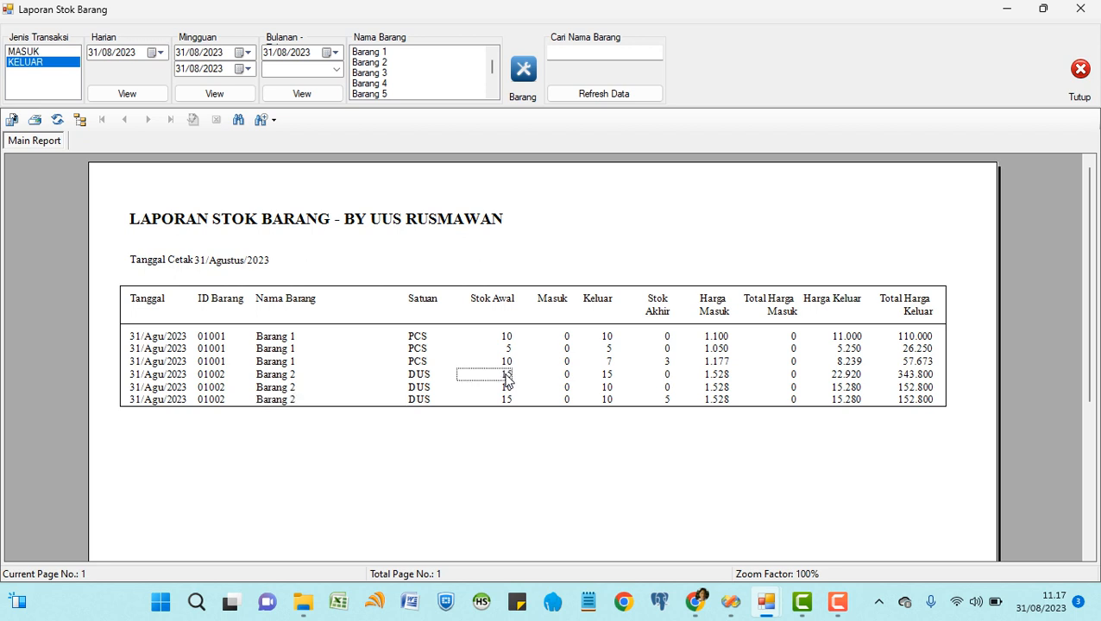
{"action": "left_click", "coordinate": [564, 377]}
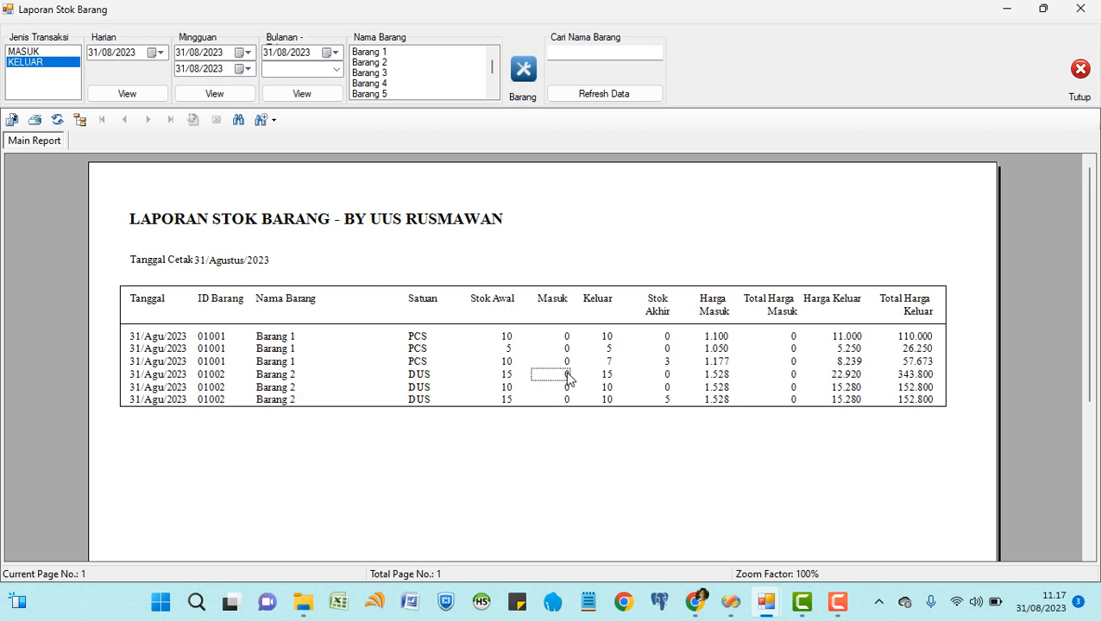
{"action": "left_click", "coordinate": [605, 378]}
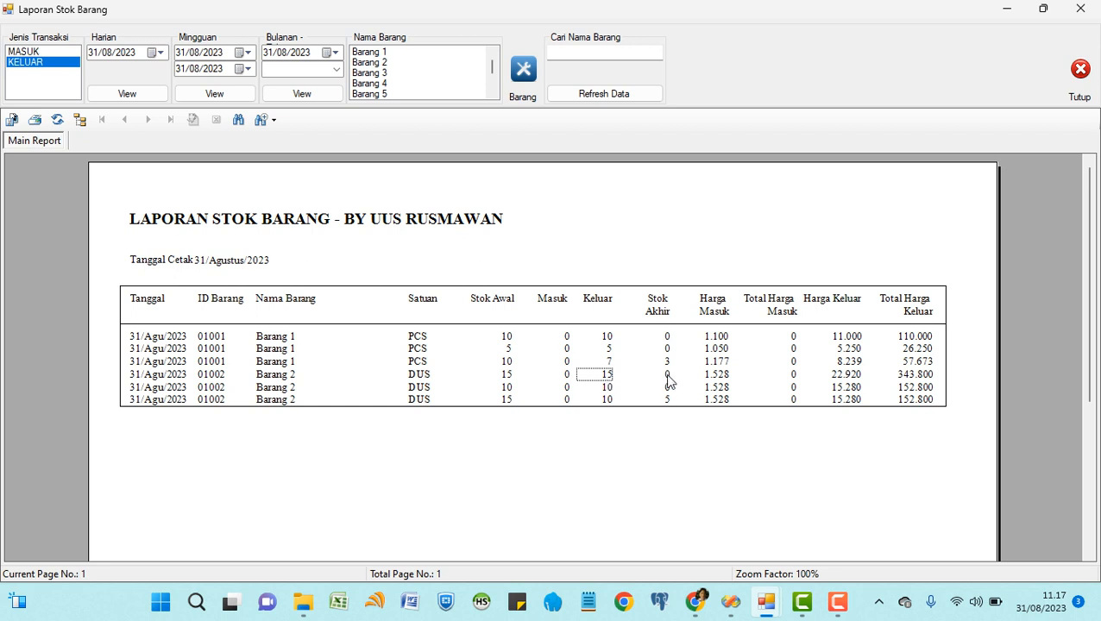
{"action": "left_click", "coordinate": [667, 378]}
Check the next two Barang 2 rows: 10 out leaving 0, then 10 out leaving 5.
{"action": "left_click", "coordinate": [505, 389]}
{"action": "left_click", "coordinate": [563, 392]}
{"action": "left_click", "coordinate": [609, 393]}
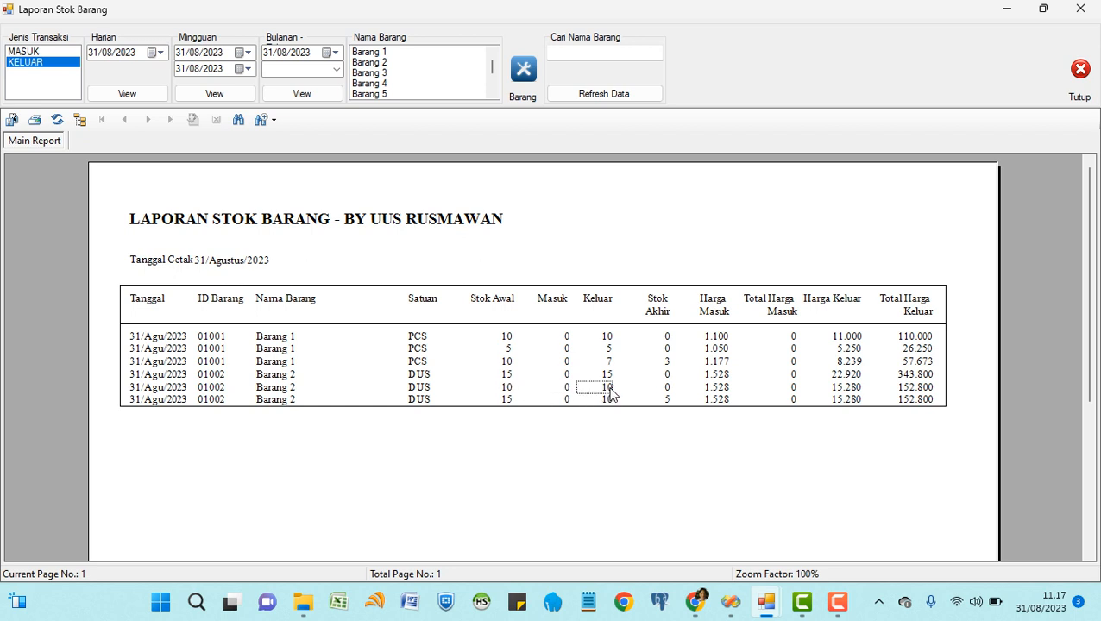
{"action": "left_click", "coordinate": [665, 396]}
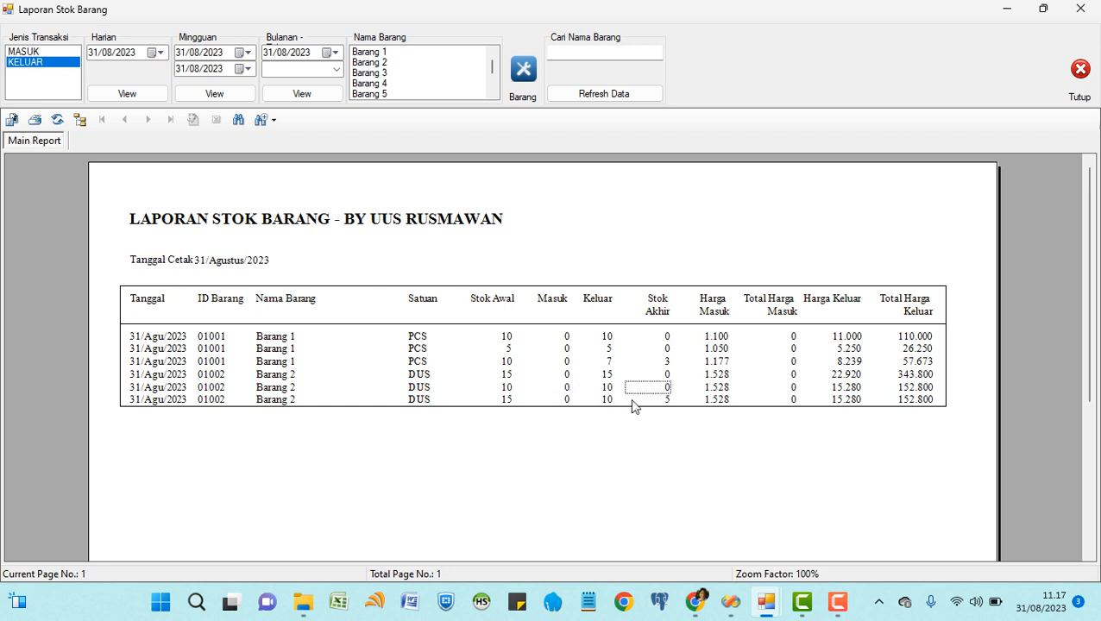
{"action": "left_click", "coordinate": [507, 402]}
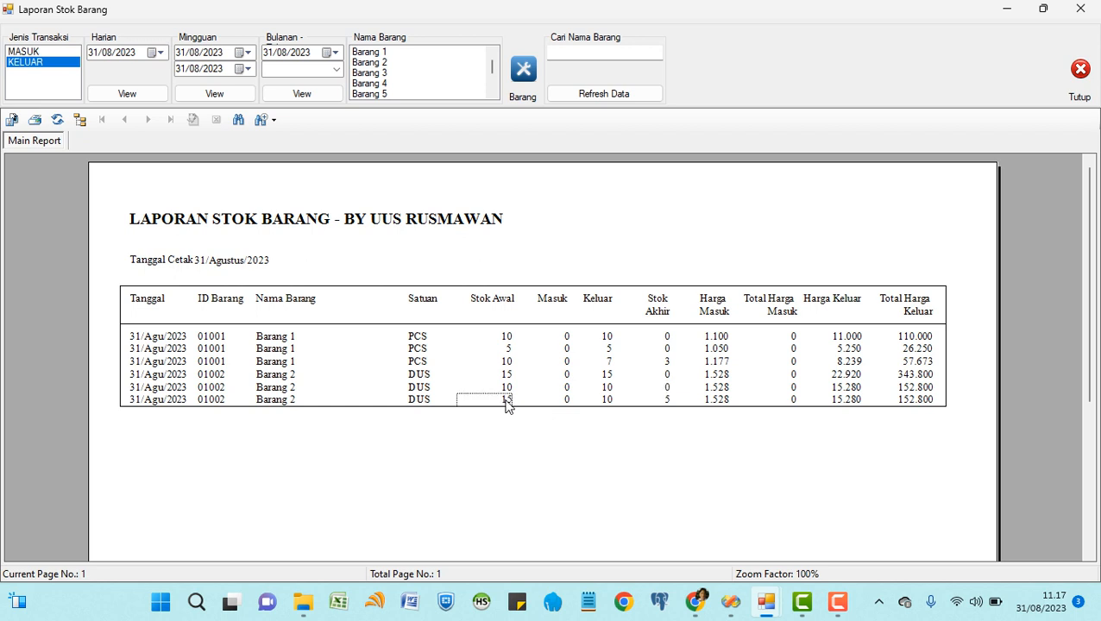
{"action": "left_click", "coordinate": [567, 401]}
{"action": "left_click", "coordinate": [607, 404]}
{"action": "left_click", "coordinate": [669, 403]}
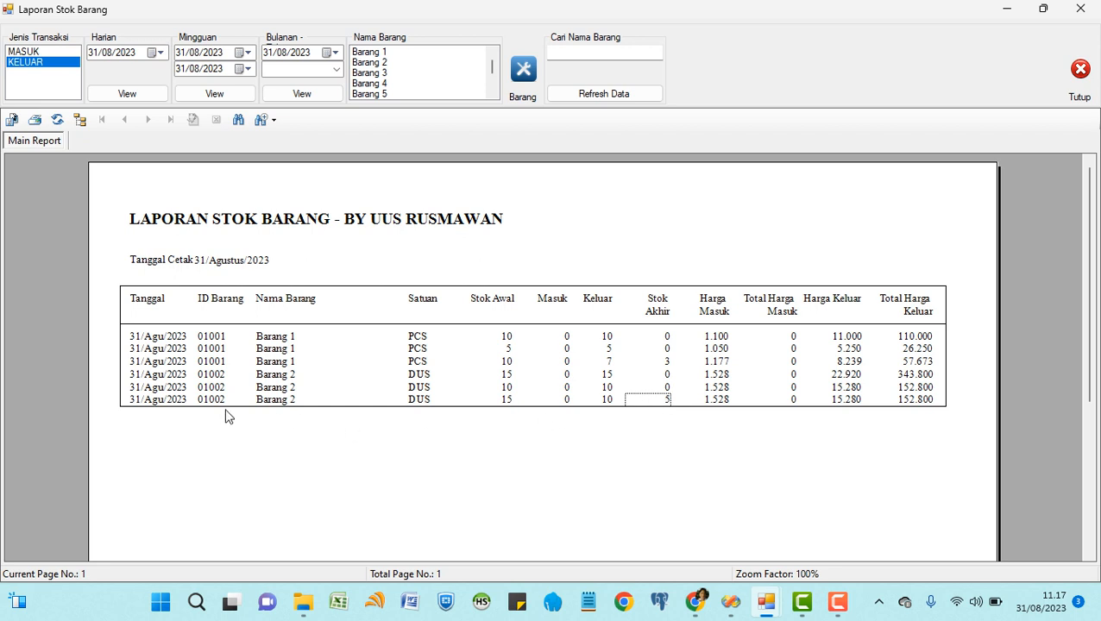
Check the Barang 2 rows' dates, 1.528 prices and outgoing totals such as 152.800.
{"action": "left_click", "coordinate": [175, 401]}
{"action": "left_click", "coordinate": [179, 372]}
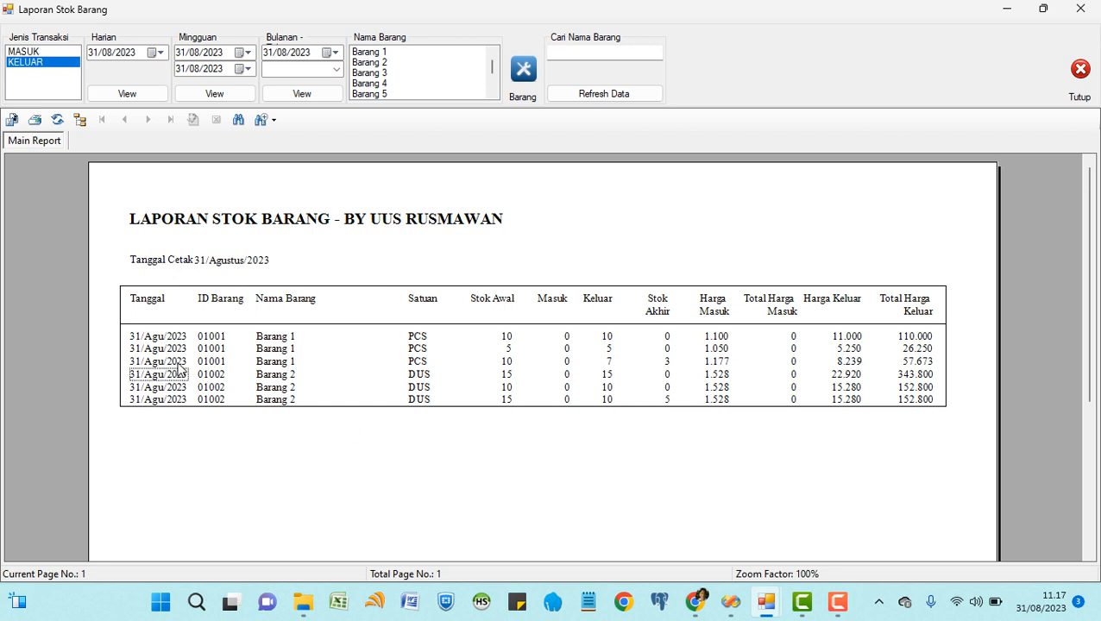
{"action": "left_click", "coordinate": [844, 398]}
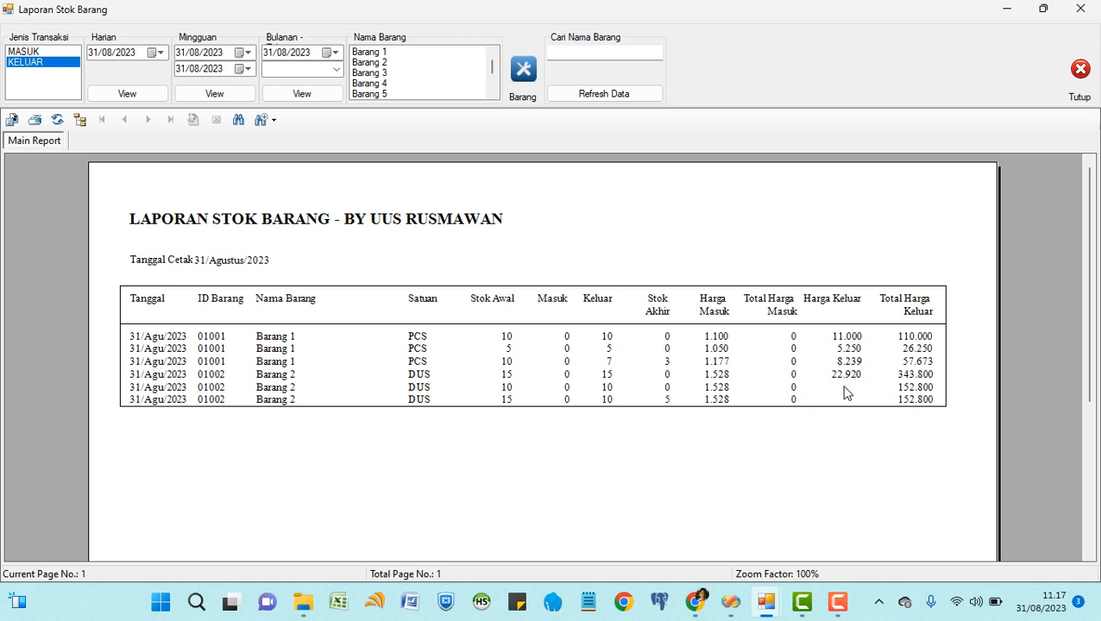
{"action": "left_click", "coordinate": [845, 391]}
{"action": "left_click", "coordinate": [902, 388]}
{"action": "left_click", "coordinate": [909, 402]}
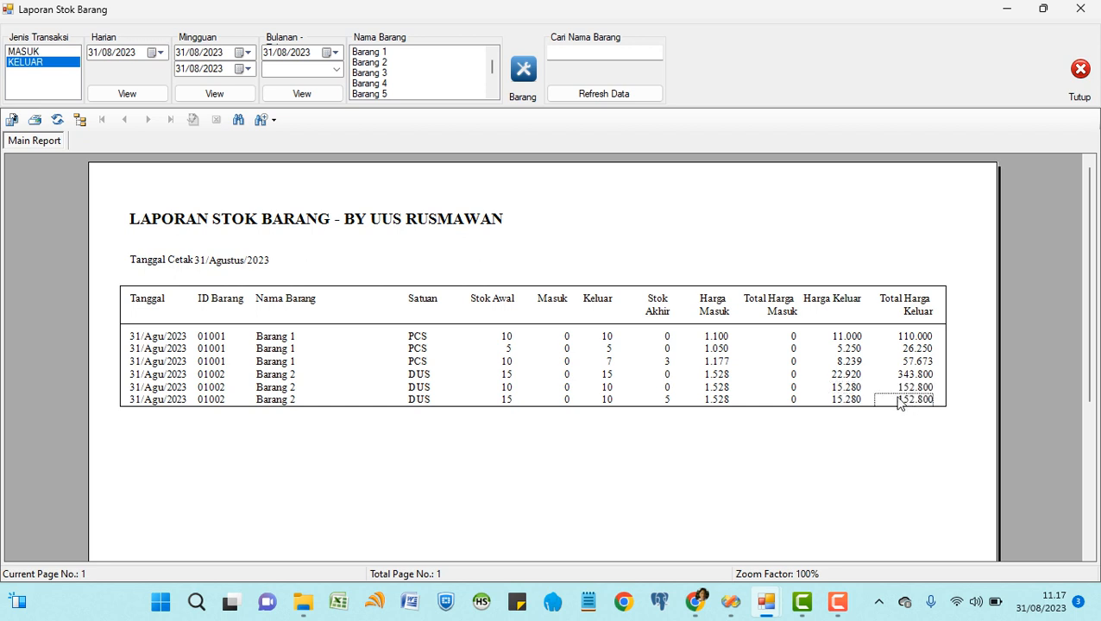
{"action": "left_click", "coordinate": [725, 377]}
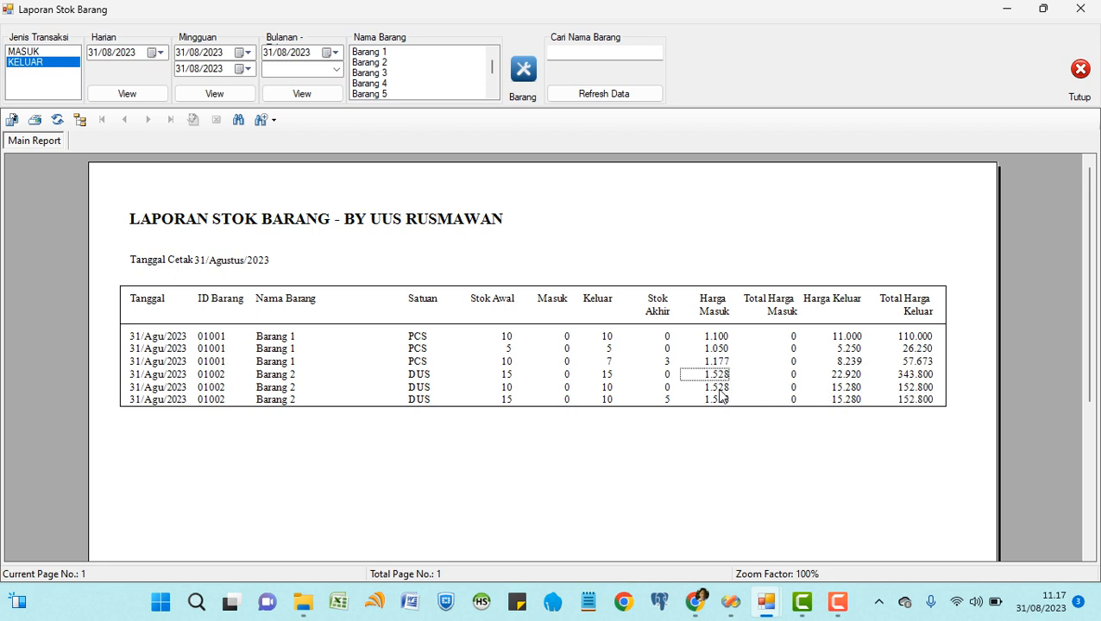
{"action": "left_click", "coordinate": [724, 390]}
{"action": "left_click", "coordinate": [723, 401]}
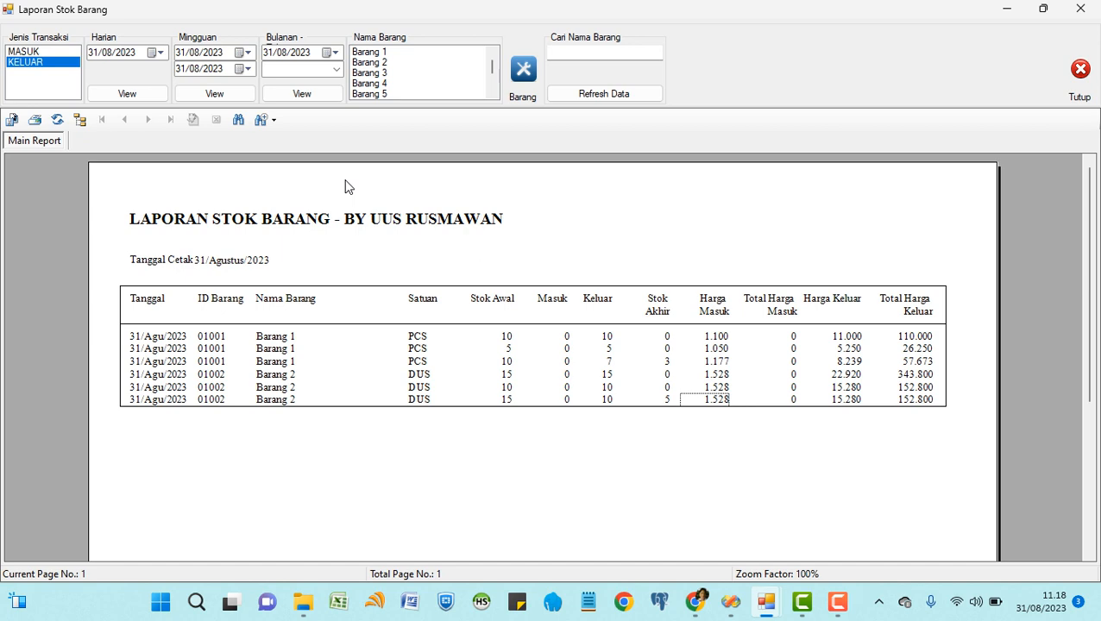
Show the MASUK report for Barang 1 on the daily date 31/08/2023.
{"action": "left_click", "coordinate": [378, 53]}
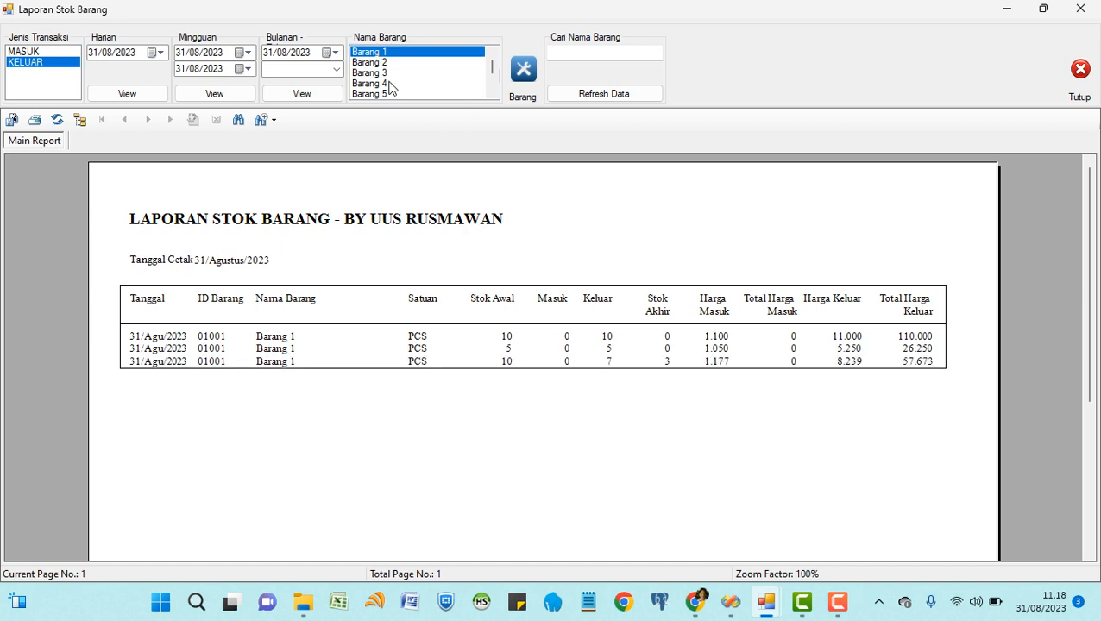
{"action": "left_click", "coordinate": [36, 52]}
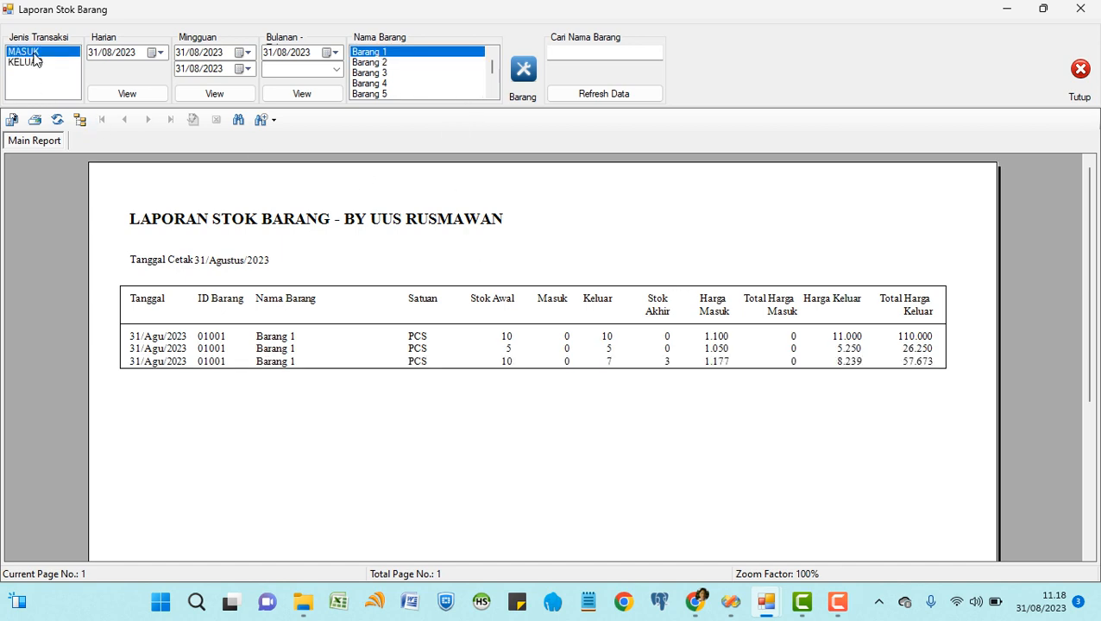
{"action": "left_click", "coordinate": [366, 54]}
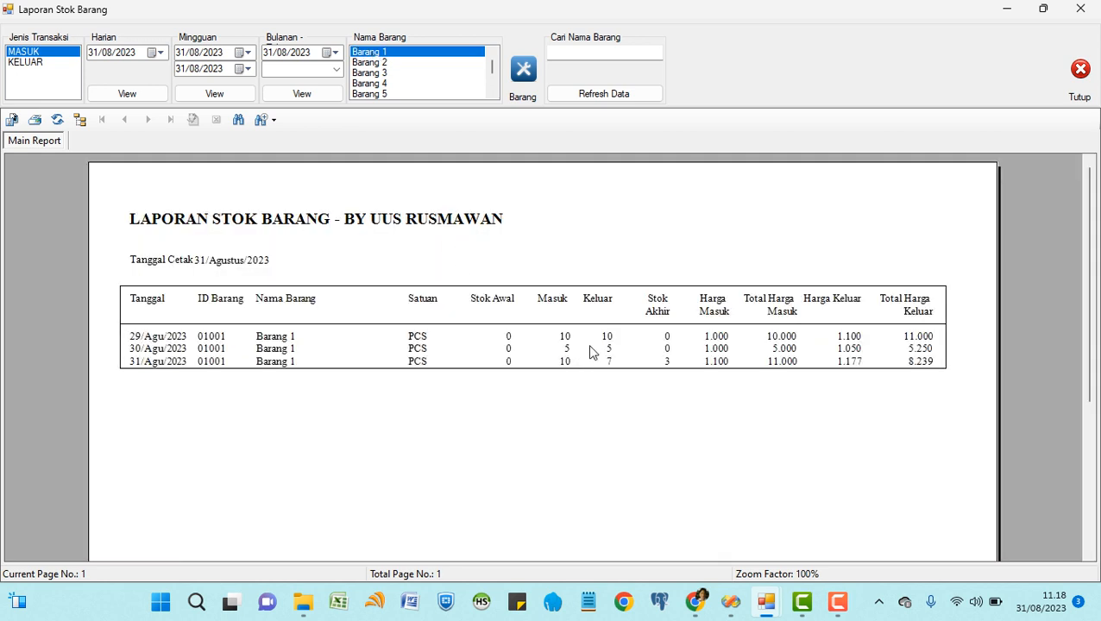
{"action": "left_click", "coordinate": [159, 53]}
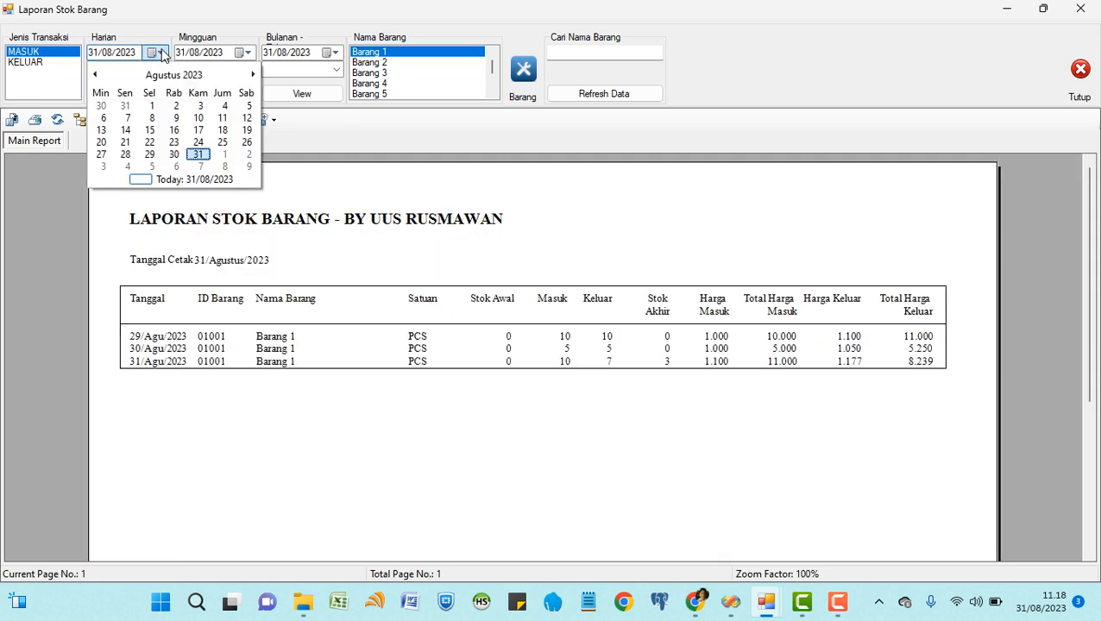
{"action": "left_click", "coordinate": [198, 154]}
{"action": "left_click", "coordinate": [152, 97]}
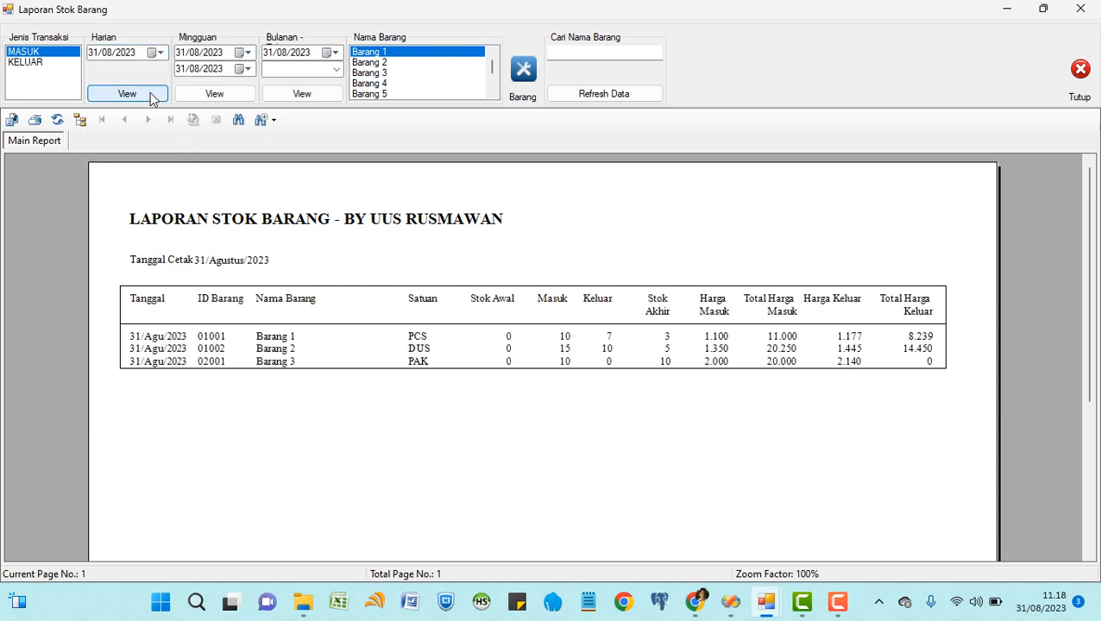
Filter the report to Barang 3, then Barang 4, then Barang 5.
{"action": "left_click", "coordinate": [375, 74]}
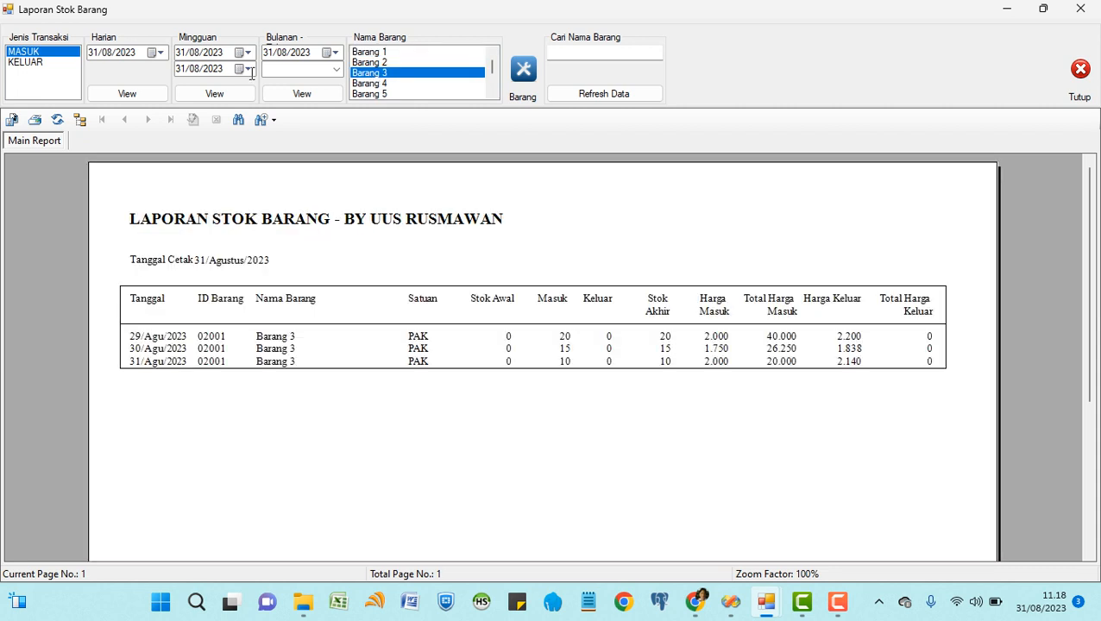
{"action": "left_click", "coordinate": [367, 84]}
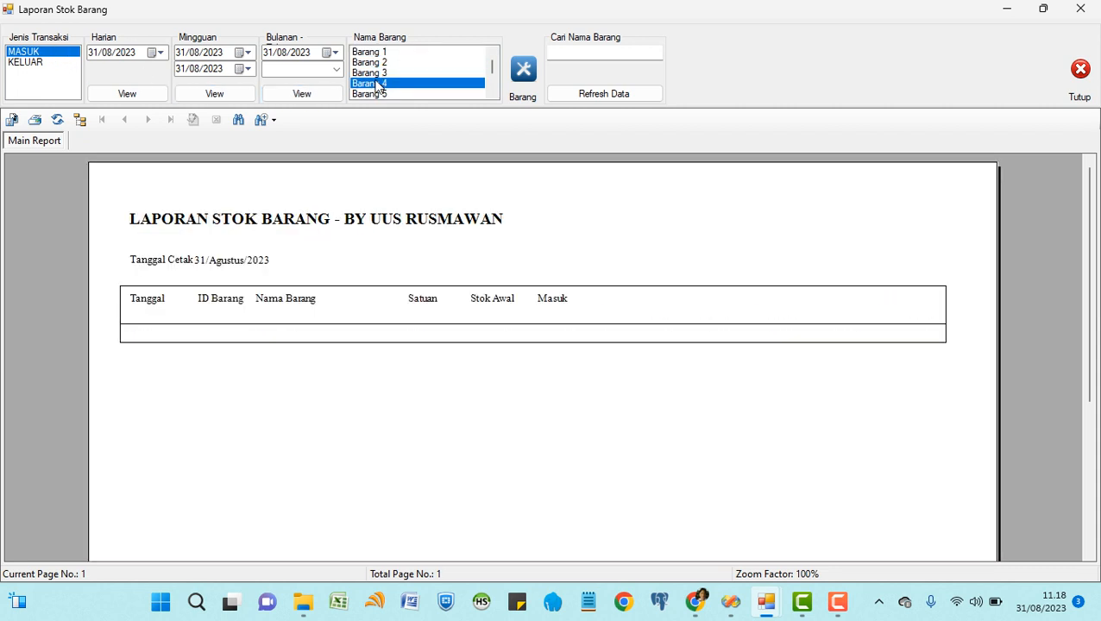
{"action": "left_click", "coordinate": [380, 94]}
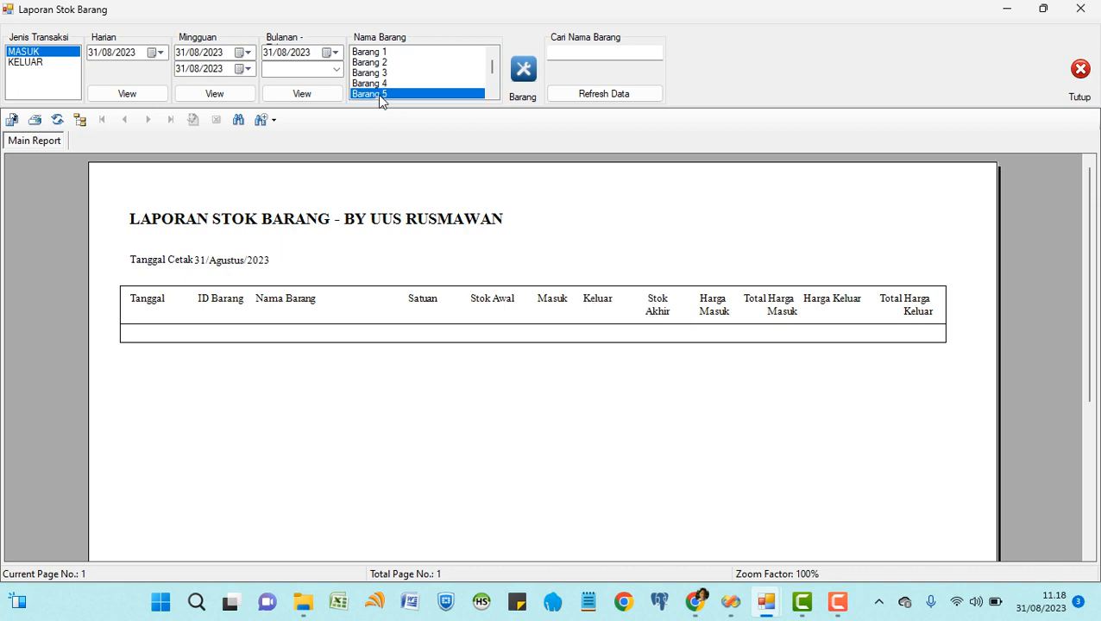
Close the Laporan Stok Barang window with Tutup.
{"action": "left_click", "coordinate": [1080, 74]}
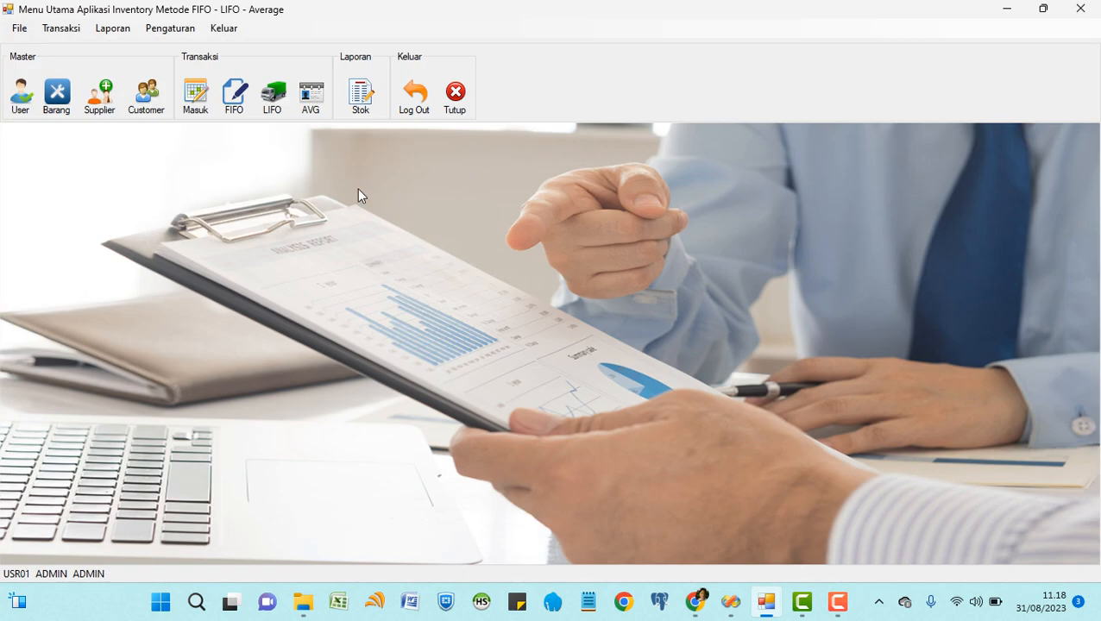